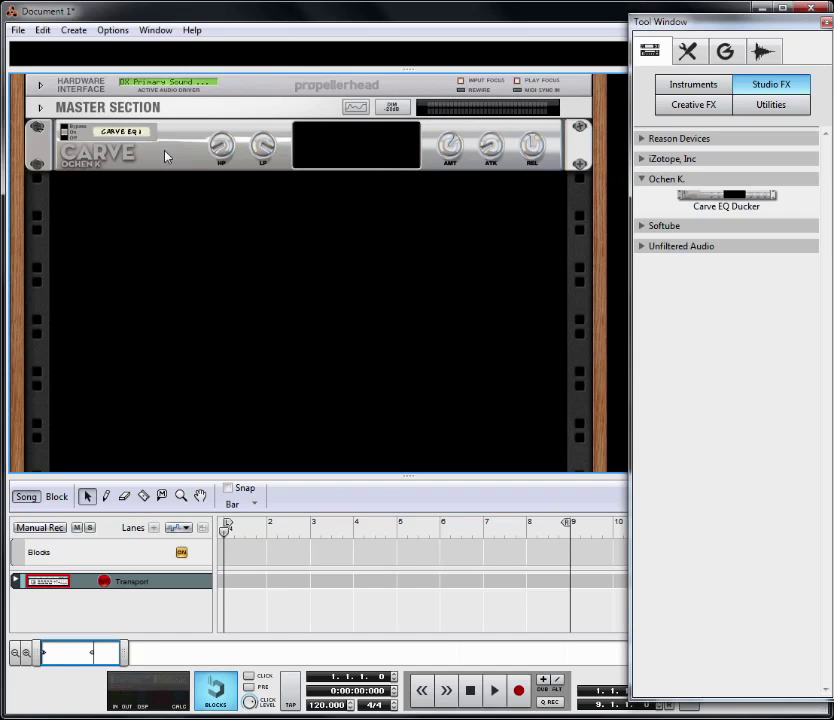
Replace the Carve EQ Ducker in the rack with a SubTractor Analog Synthesizer.
click(166, 157)
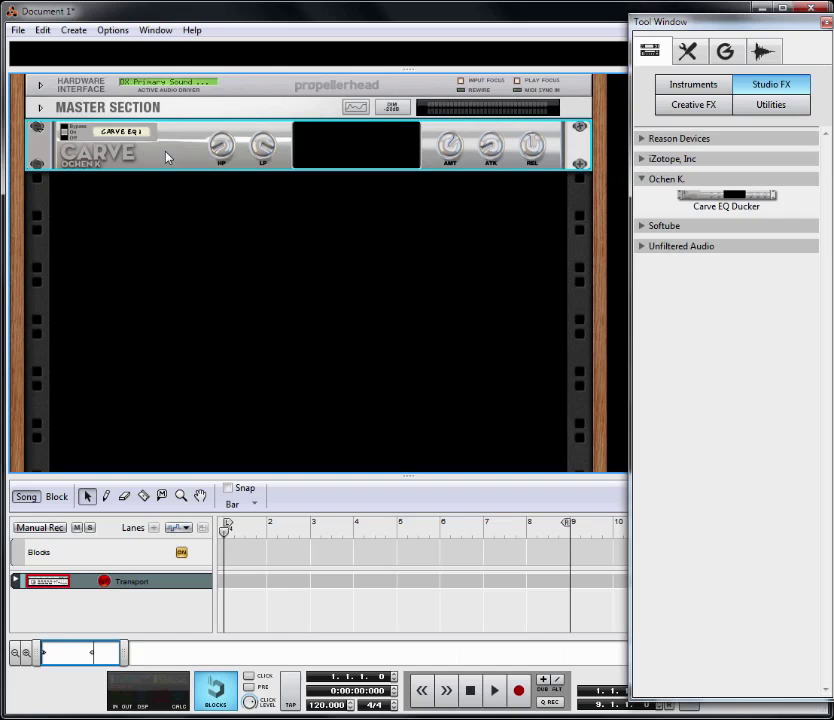
key(Delete)
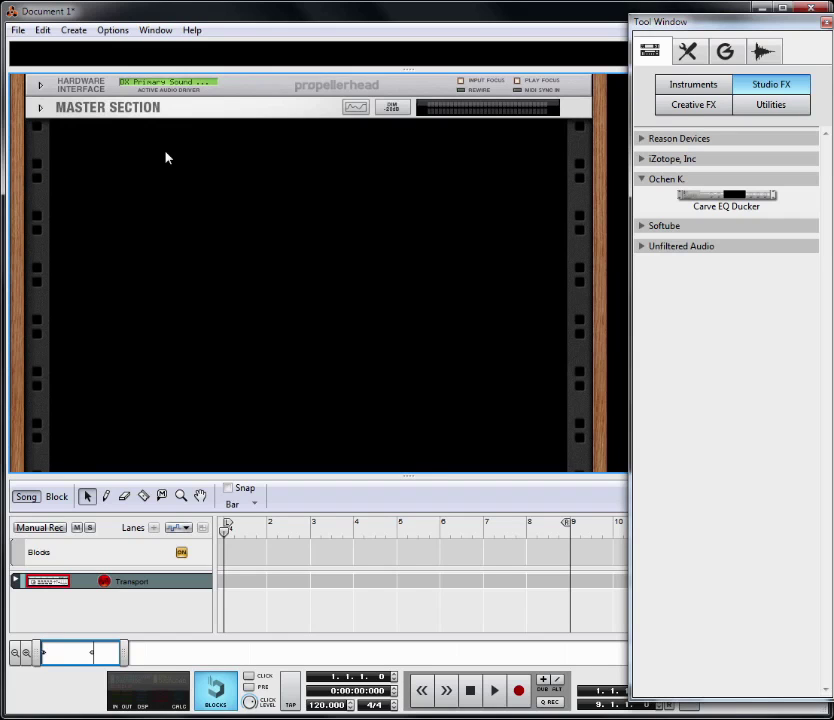
click(698, 91)
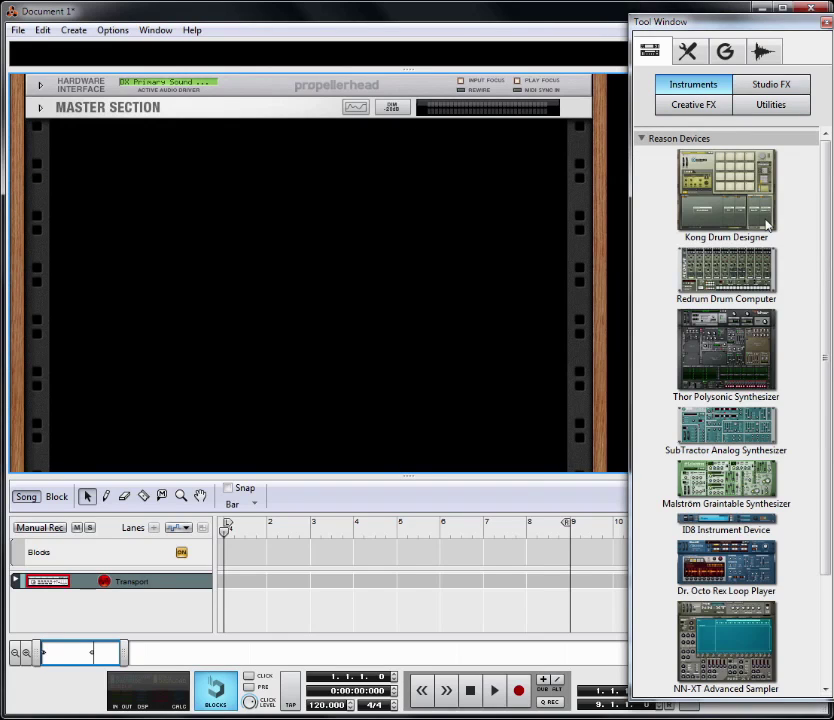
click(765, 438)
double_click(765, 438)
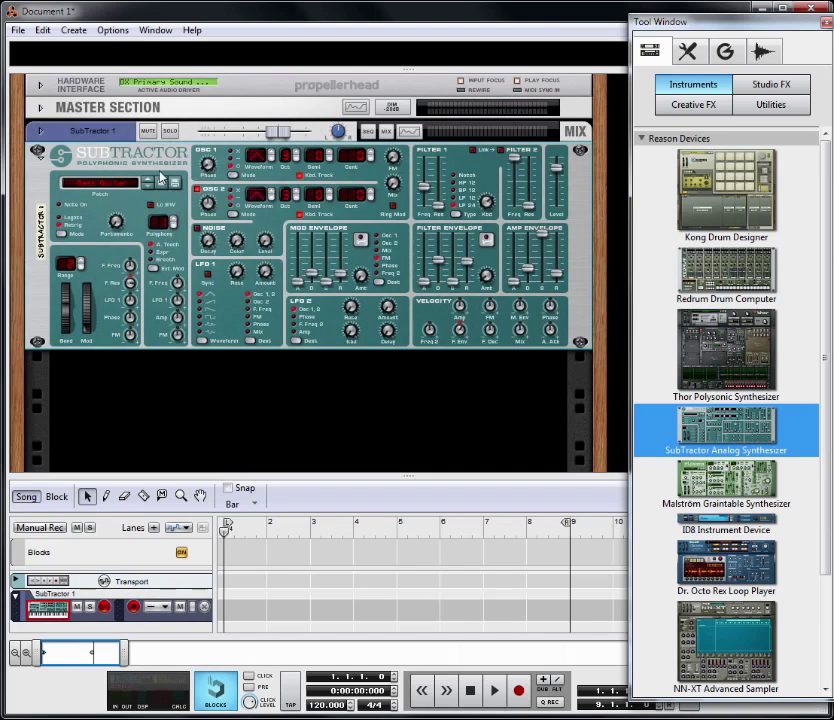
Reset the SubTractor to its initial patch and show the On-screen Piano Keys.
right_click(157, 163)
click(286, 484)
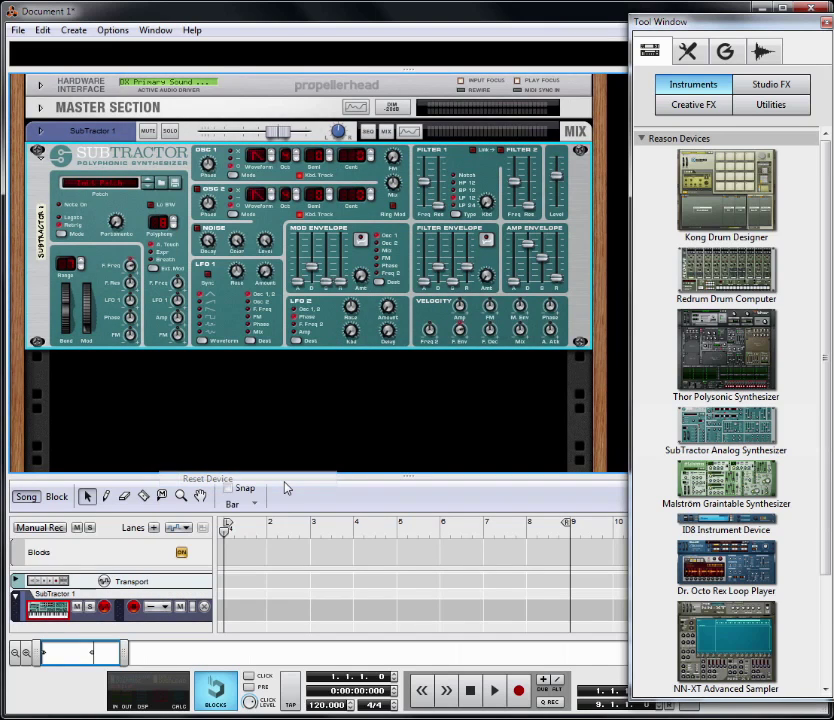
key(F4)
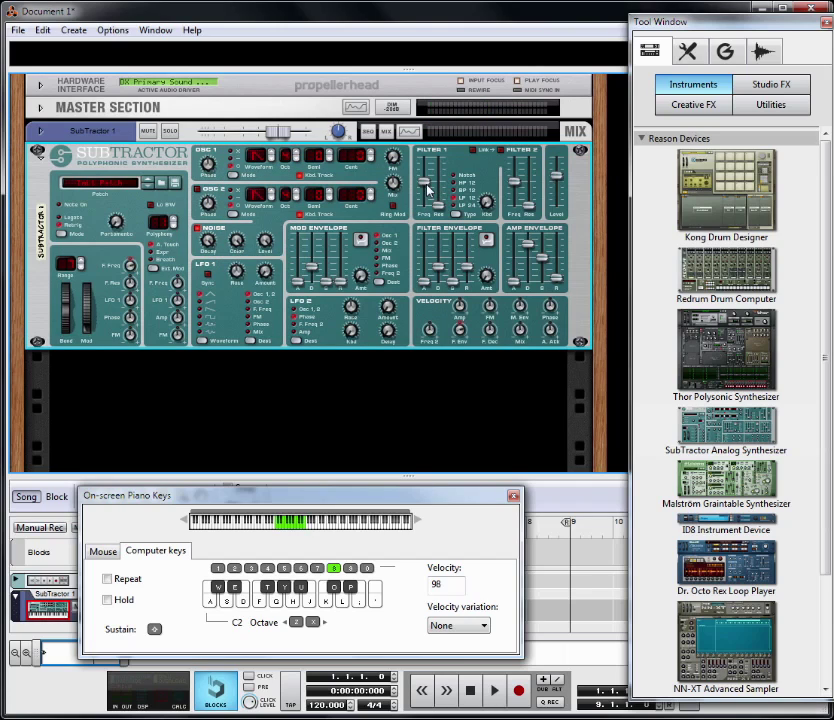
Fully open SubTractor 1's Filter 1 frequency, lower its mix channel level to about -14 dB and show its Spectrum EQ.
drag(426, 184, 427, 154)
key(a)
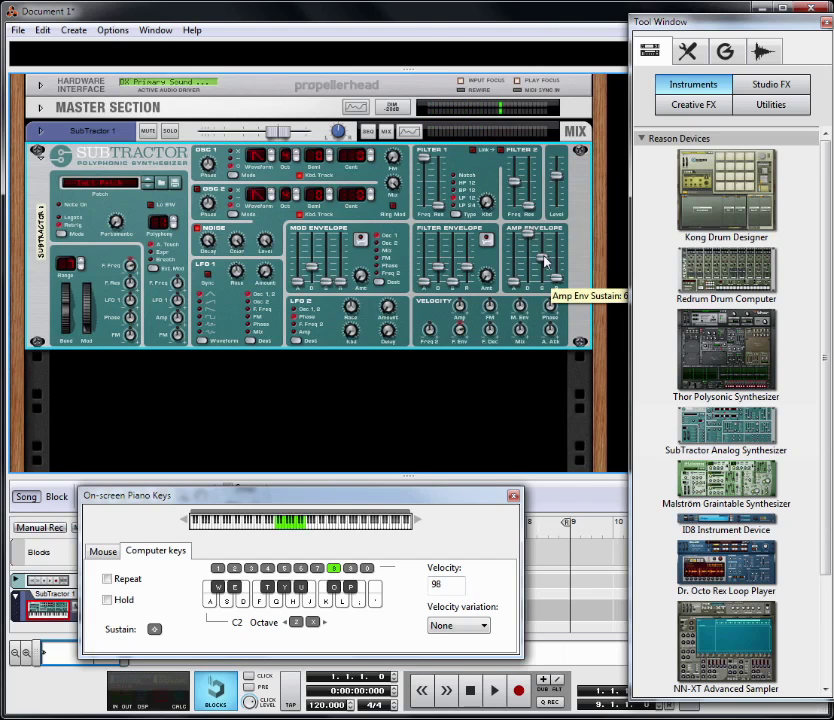
drag(277, 131, 250, 138)
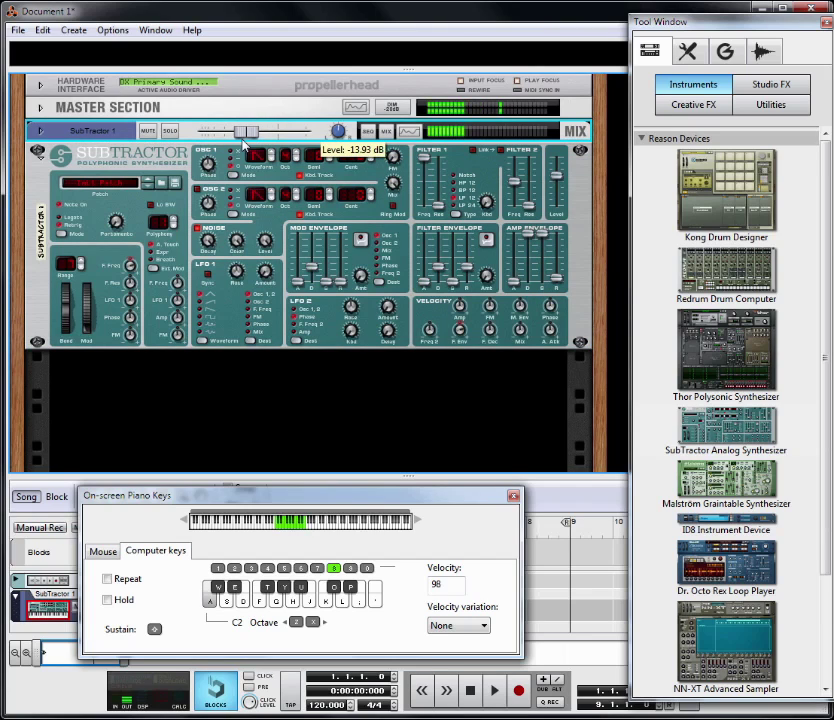
click(409, 131)
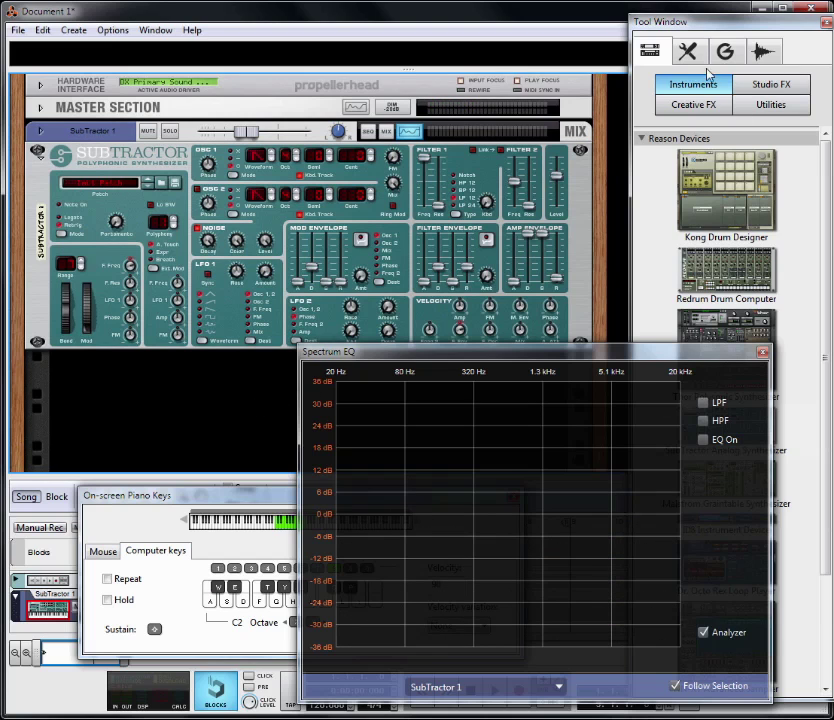
Add a second SubTractor Analog Synthesizer below the first and reset it to its initial patch.
click(707, 22)
double_click(760, 426)
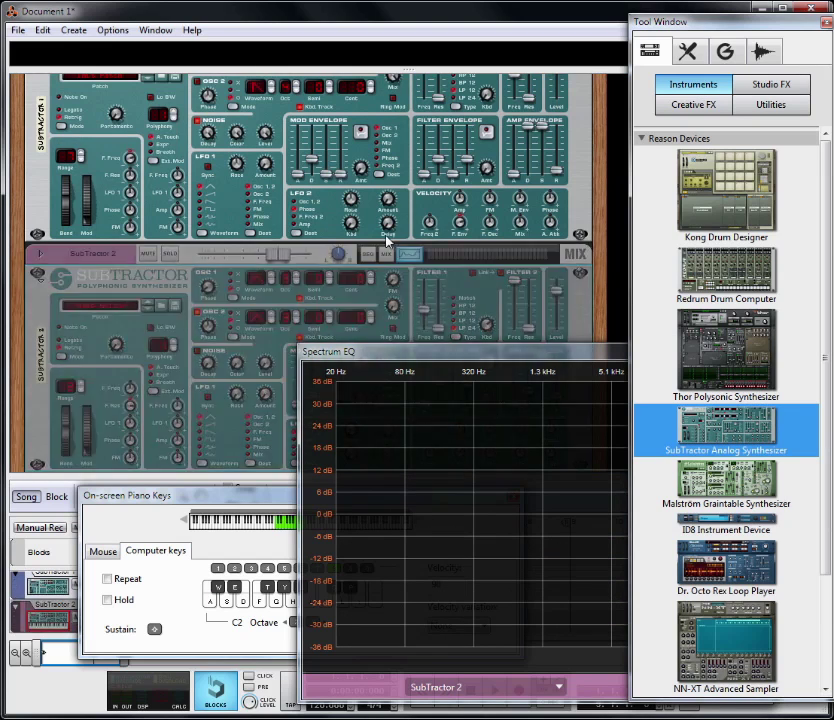
click(601, 278)
right_click(573, 312)
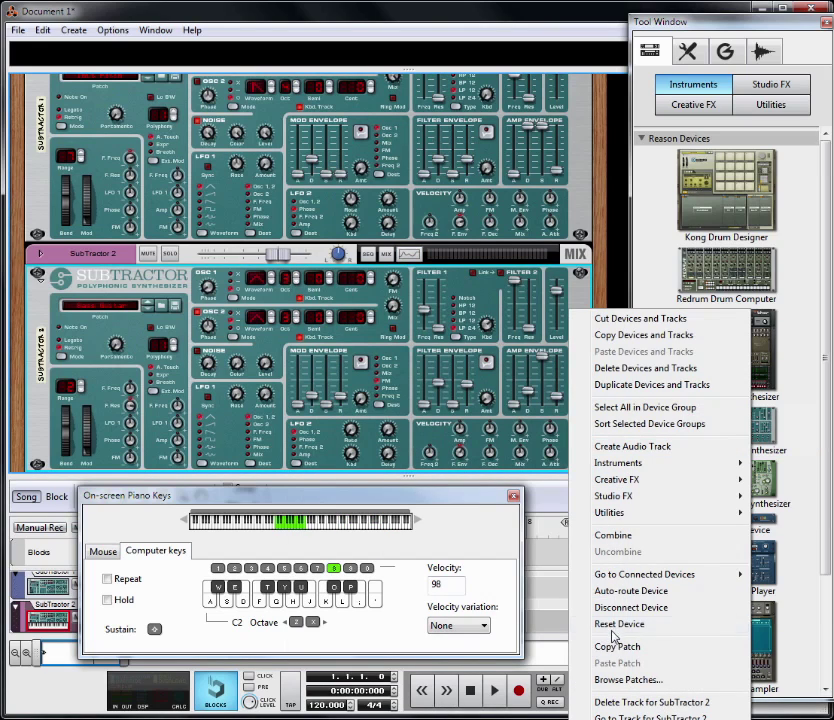
click(613, 627)
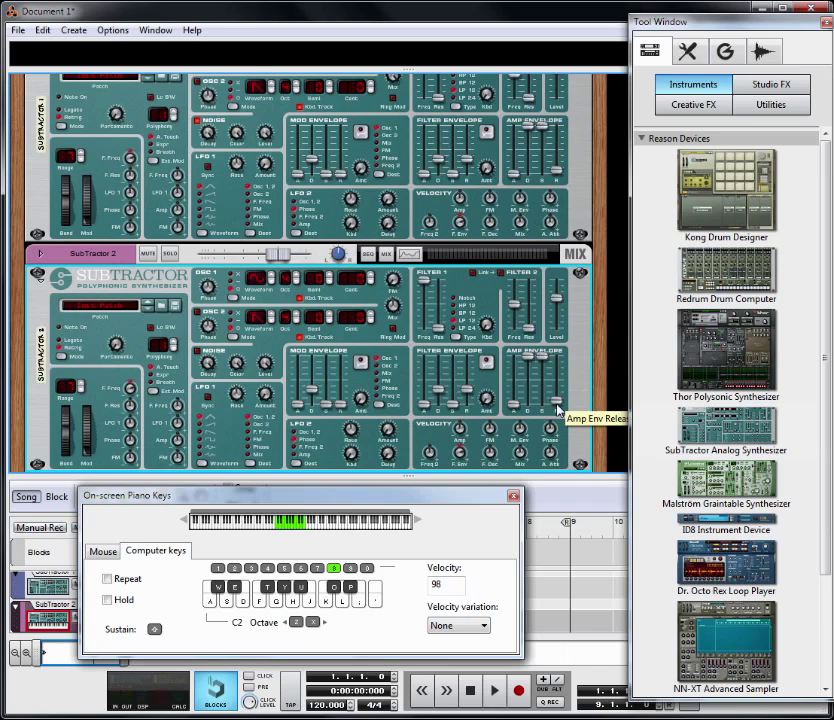
Examine SubTractor 2's notes in the Spectrum EQ across the C2, C3 and C4 keyboard octaves, ending back at C2.
key(F2)
key(a)
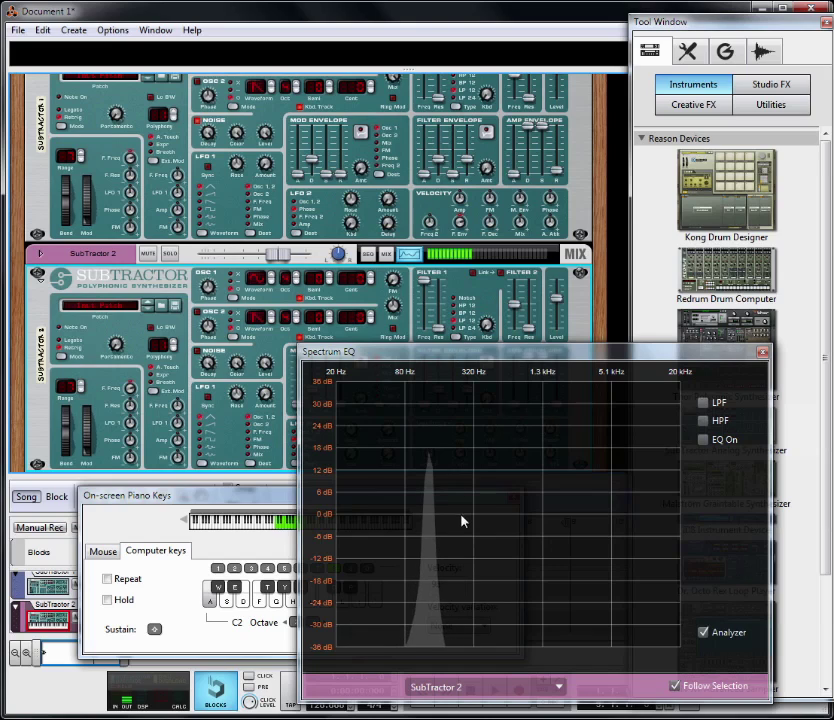
key(s)
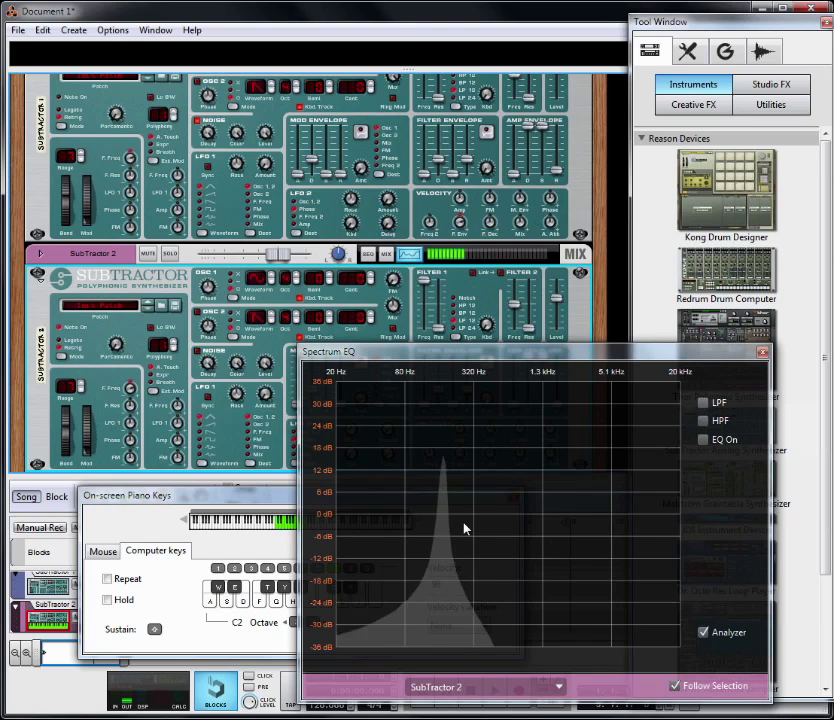
key(a)
key(x)
key(a)
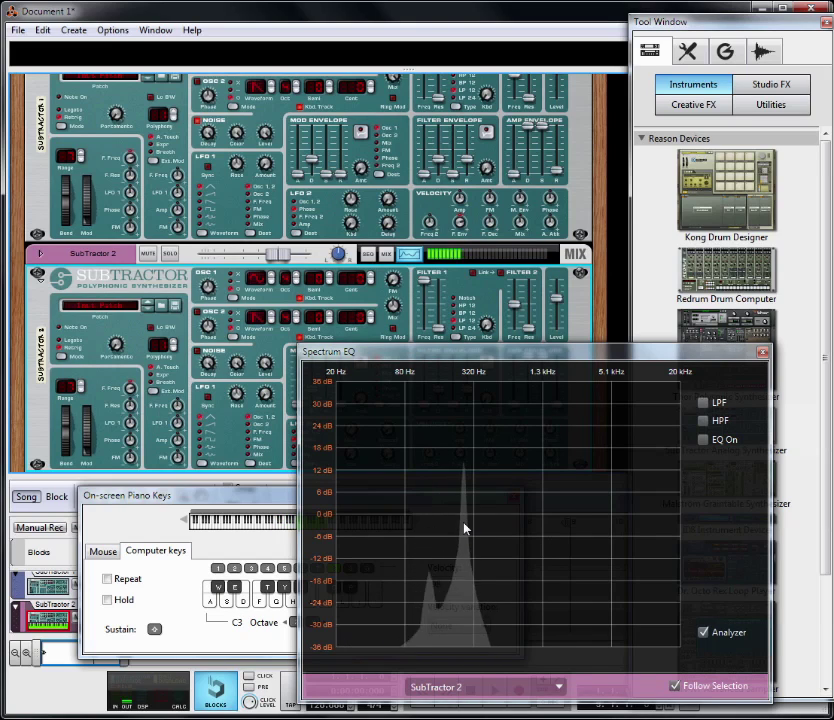
key(x)
key(a)
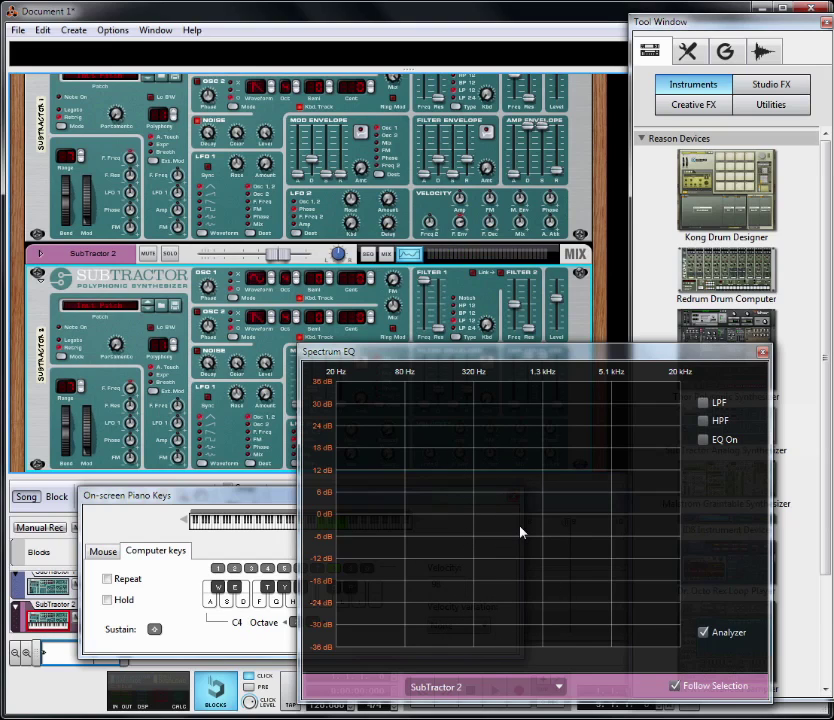
key(z)
key(z)
key(a)
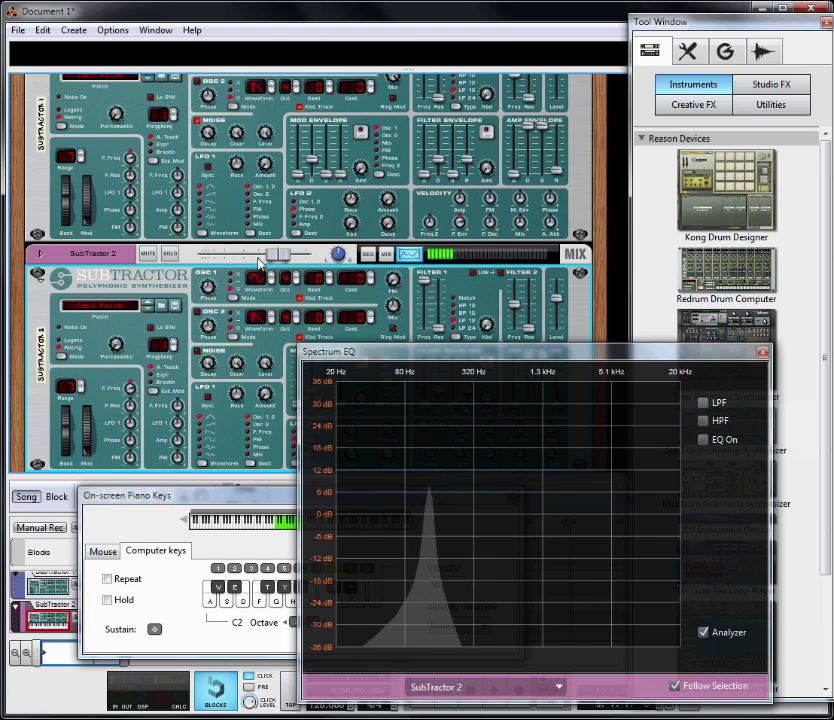
Lower SubTractor 2's mix channel level while playing test notes, and shift the keyboard octave up to C3.
key(a)
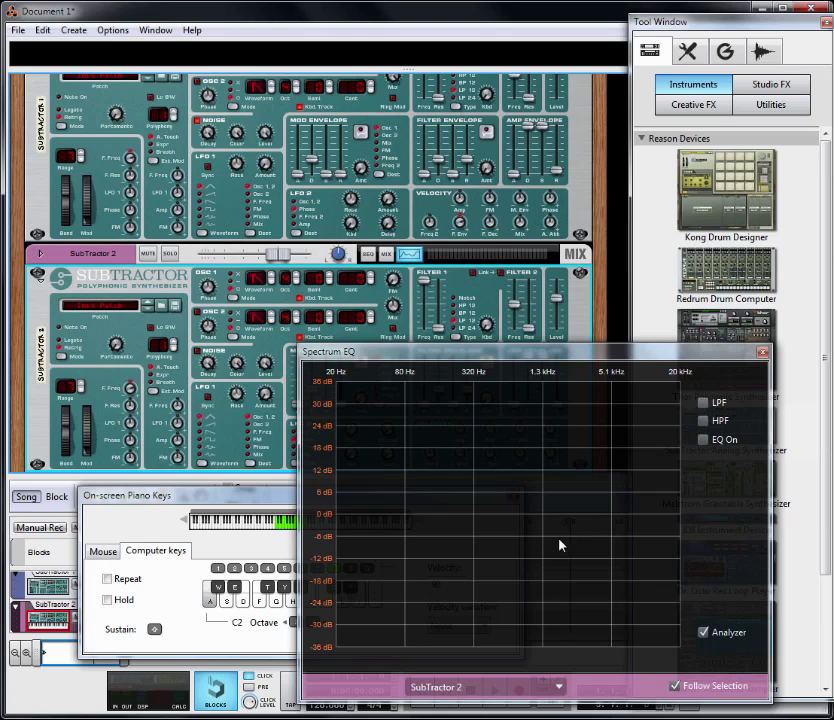
key(a)
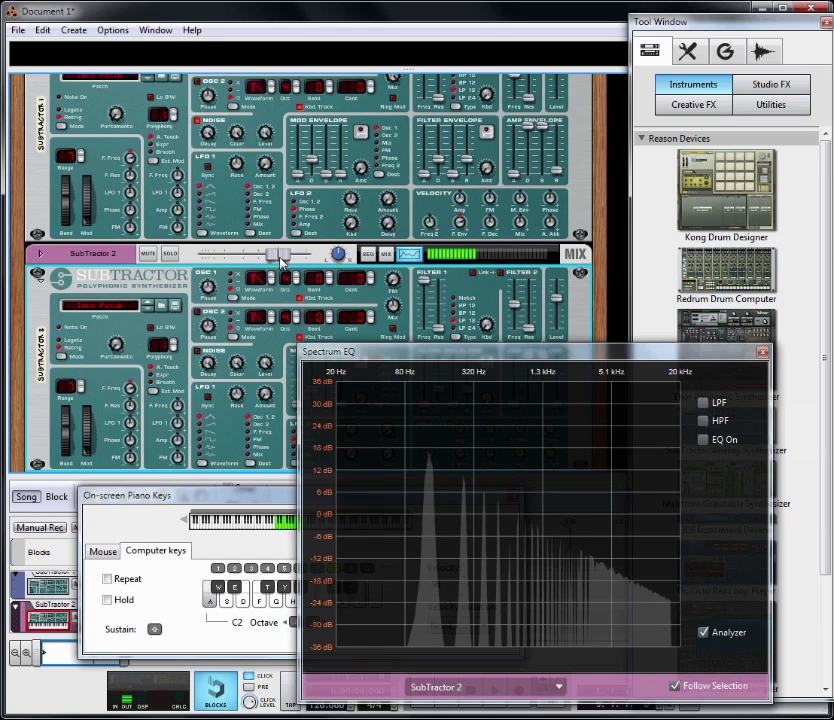
drag(281, 256, 254, 257)
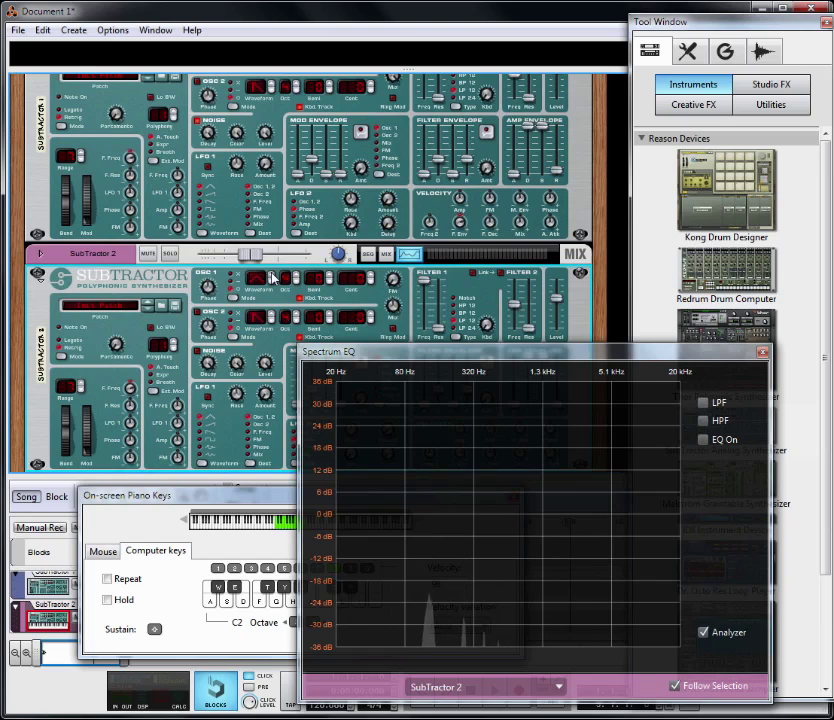
key(a)
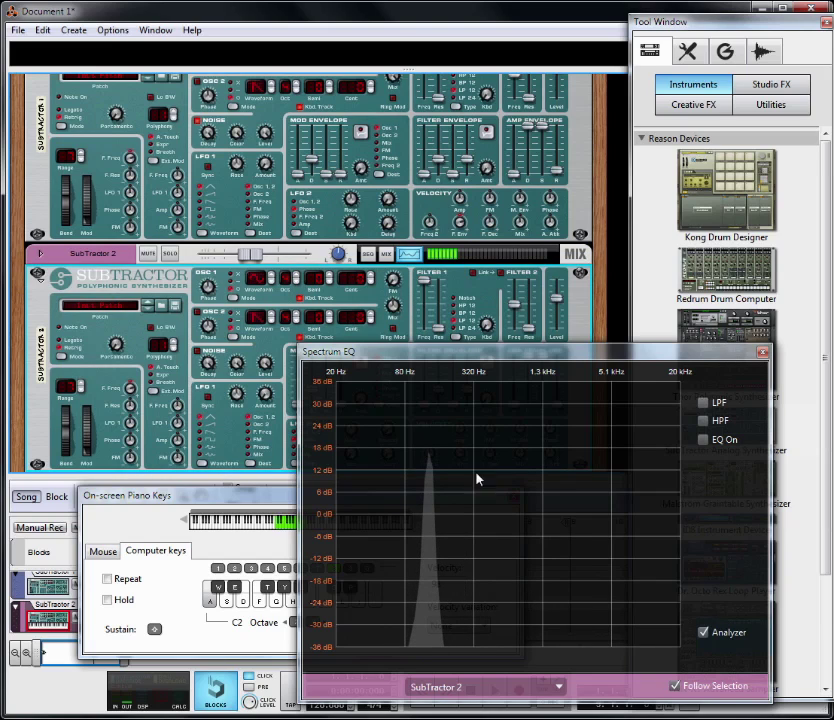
key(x)
key(a)
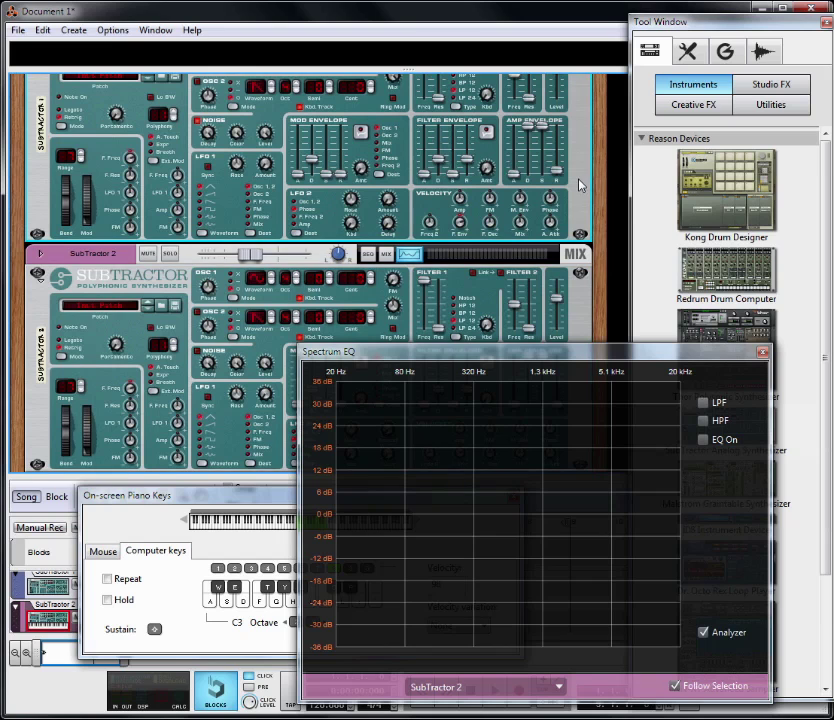
Insert a Carve EQ Ducker directly after SubTractor 1 and show its wiring on the rear of the rack.
click(745, 88)
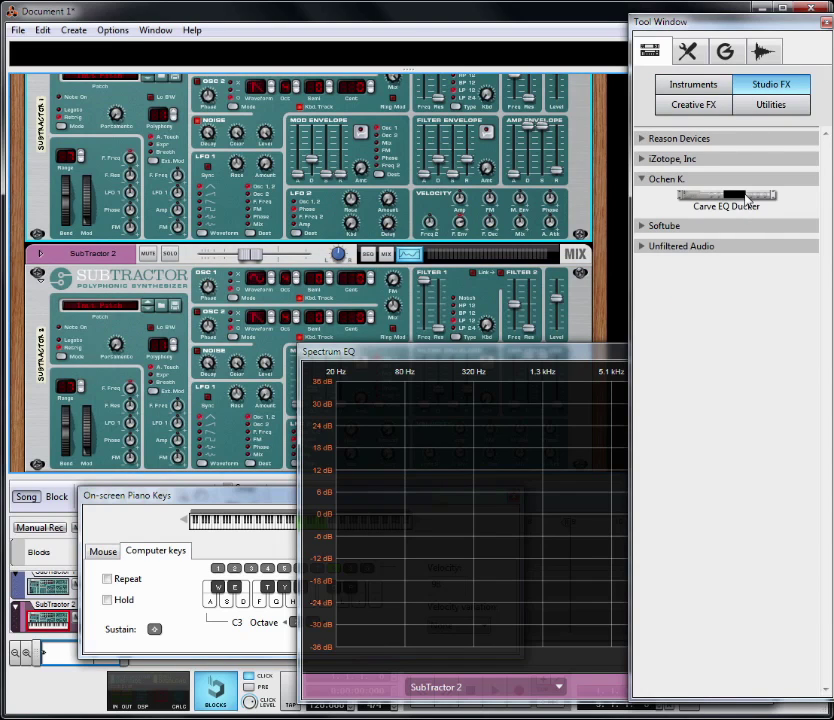
drag(392, 208, 413, 242)
key(Tab)
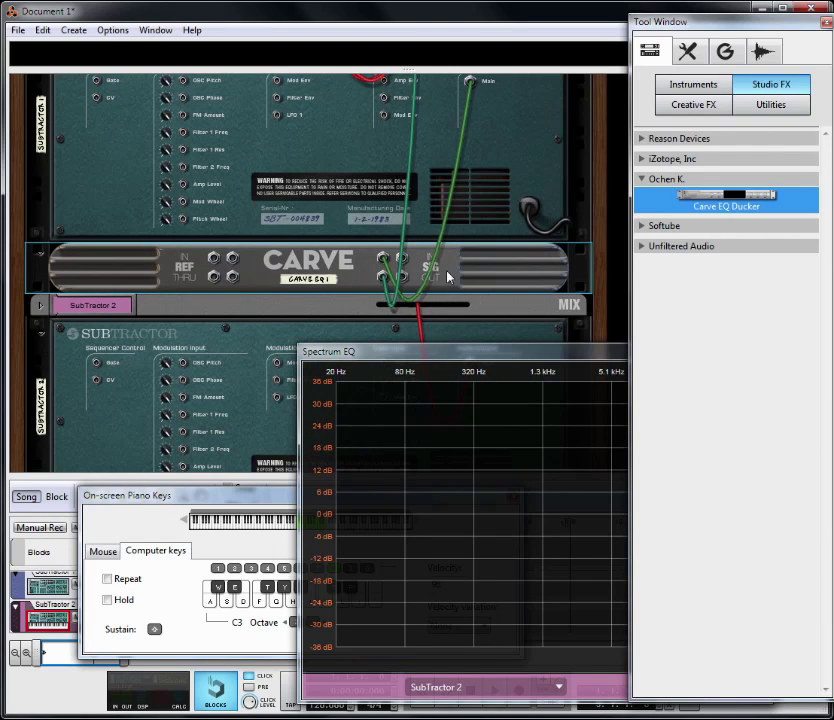
drag(593, 193, 590, 241)
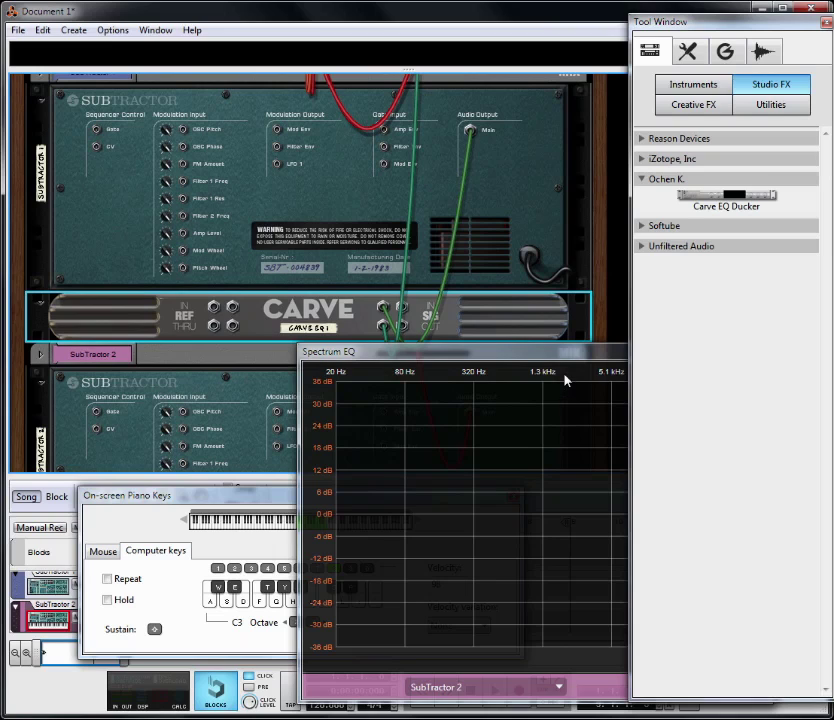
drag(597, 191, 594, 236)
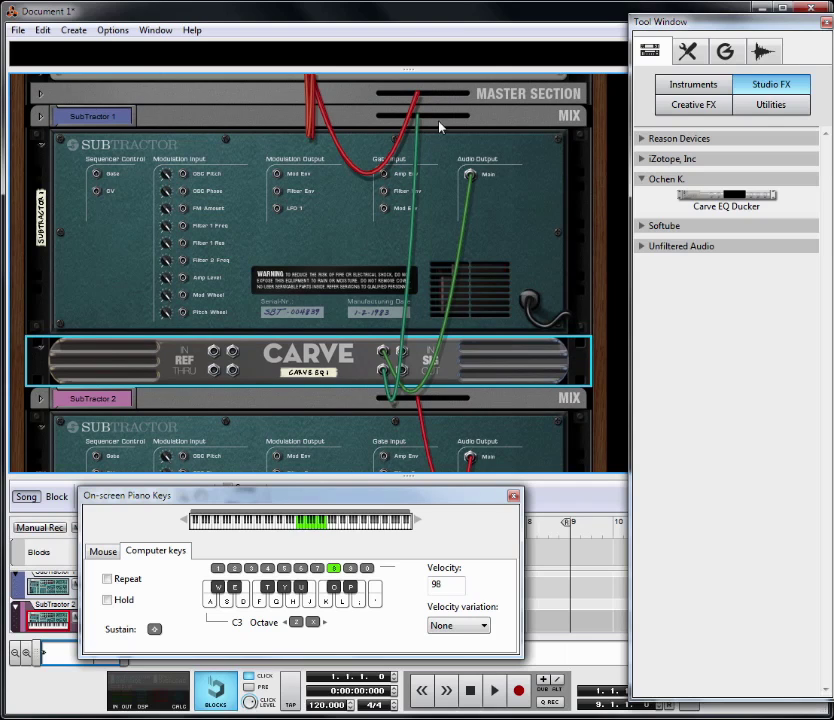
Route SubTractor 2's main audio output into Carve's REF input, and Carve's REF THRU output into SubTractor 2's mix channel input.
key(Tab)
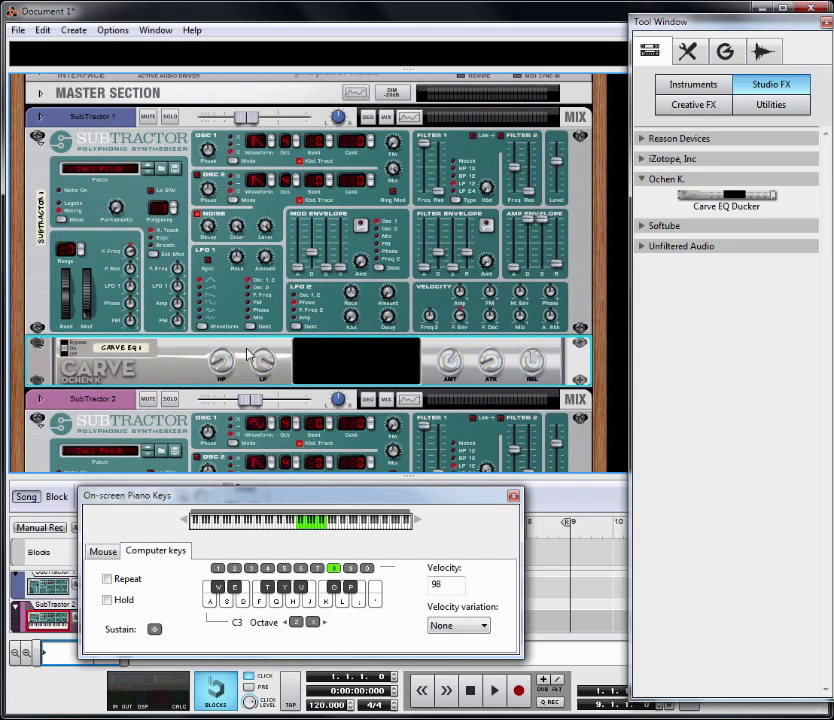
click(616, 338)
key(Tab)
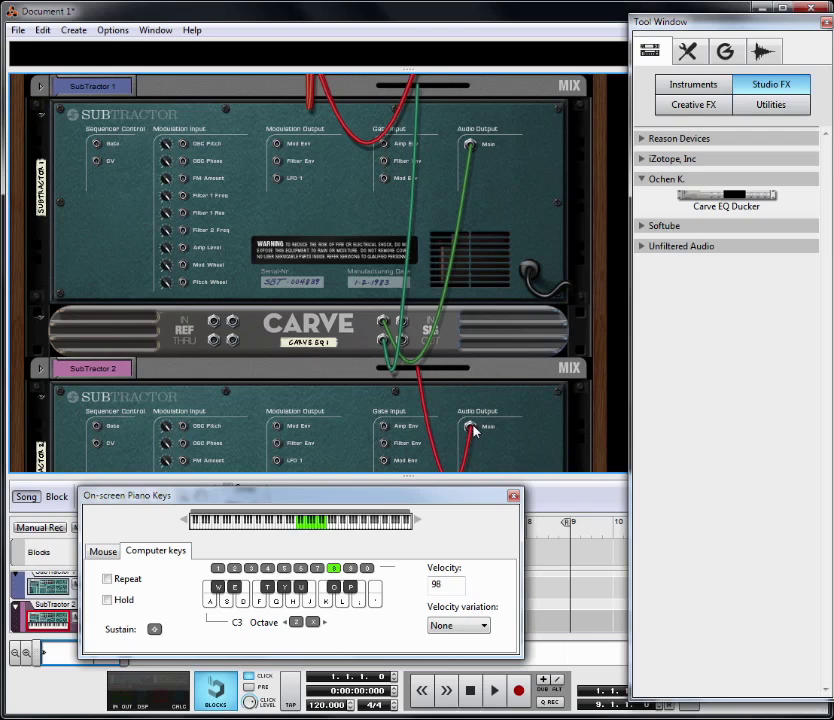
click(41, 370)
drag(470, 456, 233, 290)
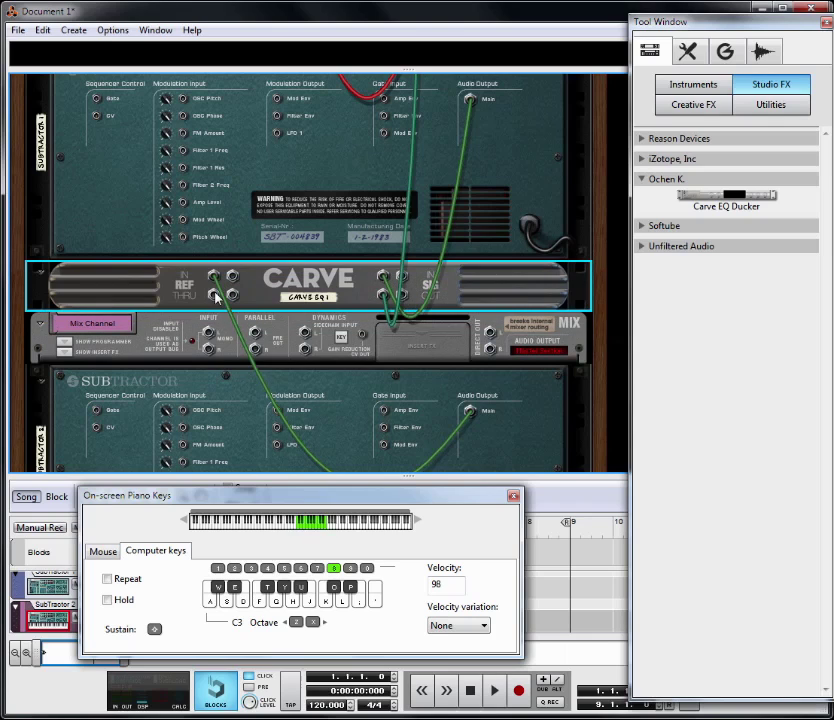
drag(285, 340, 207, 334)
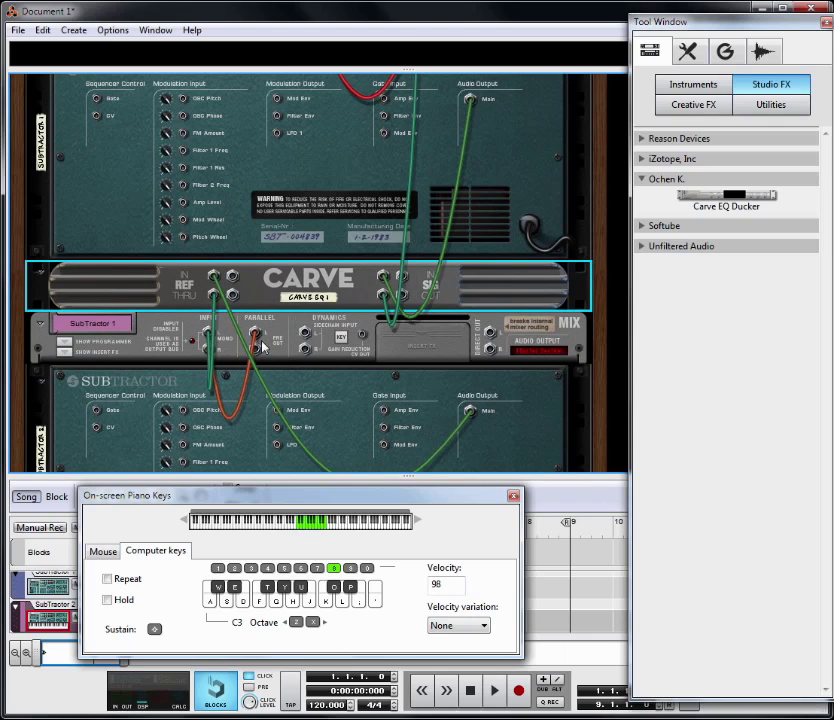
click(276, 318)
drag(276, 314, 277, 315)
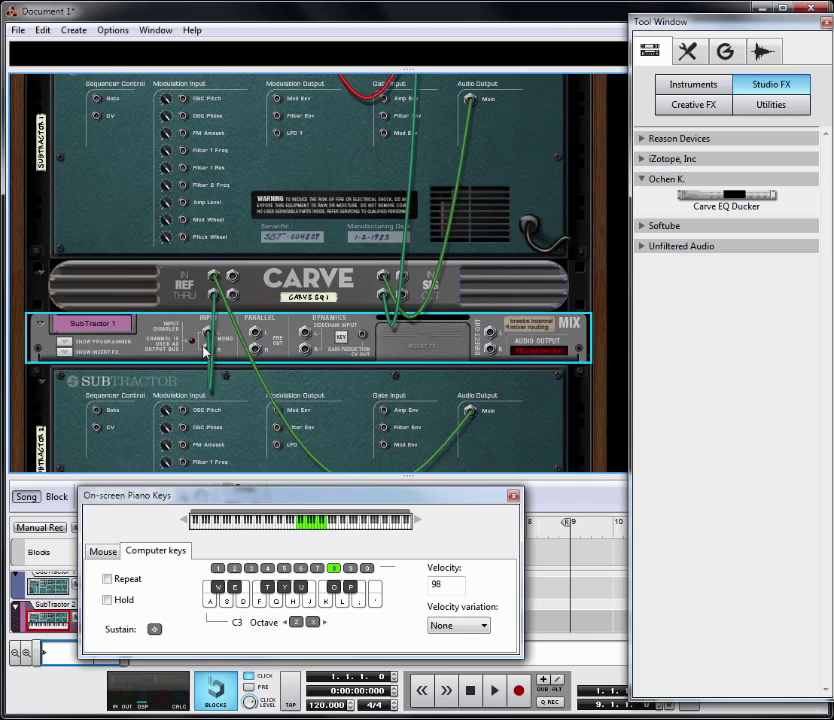
Play SubTractor 1 from its track to examine its signal in the Spectrum EQ, and select SubTractor 2's track.
key(Tab)
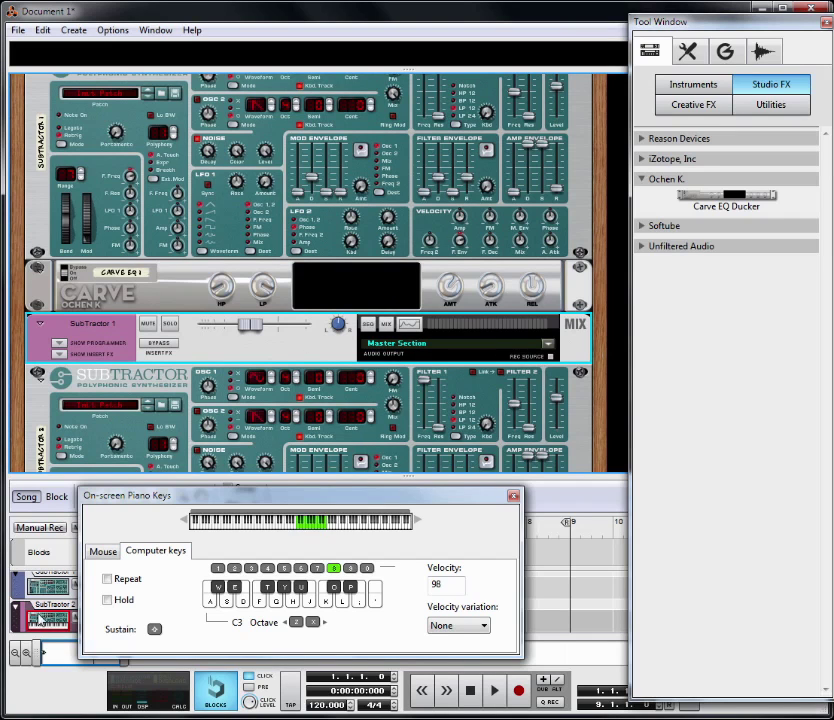
click(41, 583)
key(a)
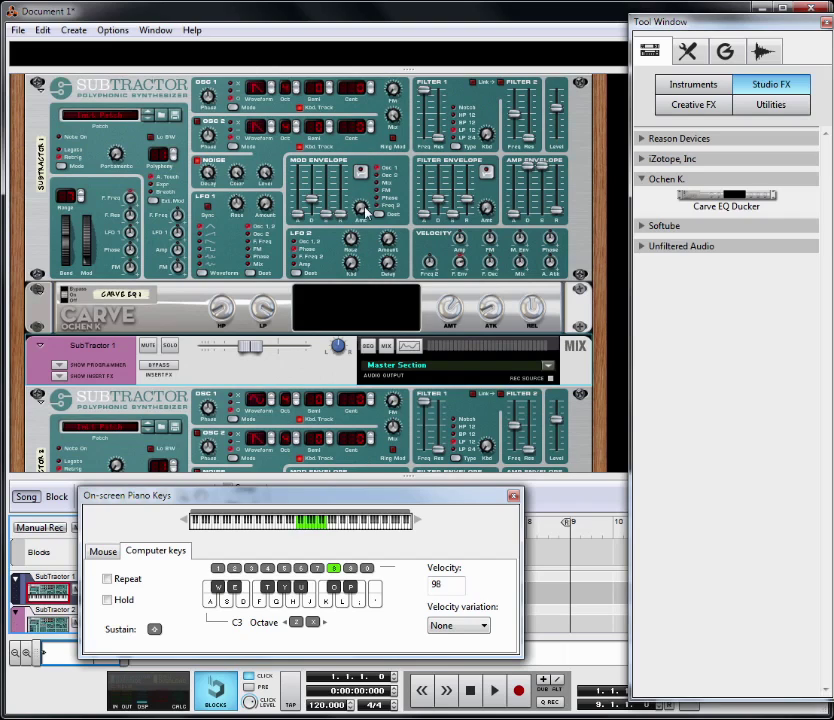
key(a)
key(F2)
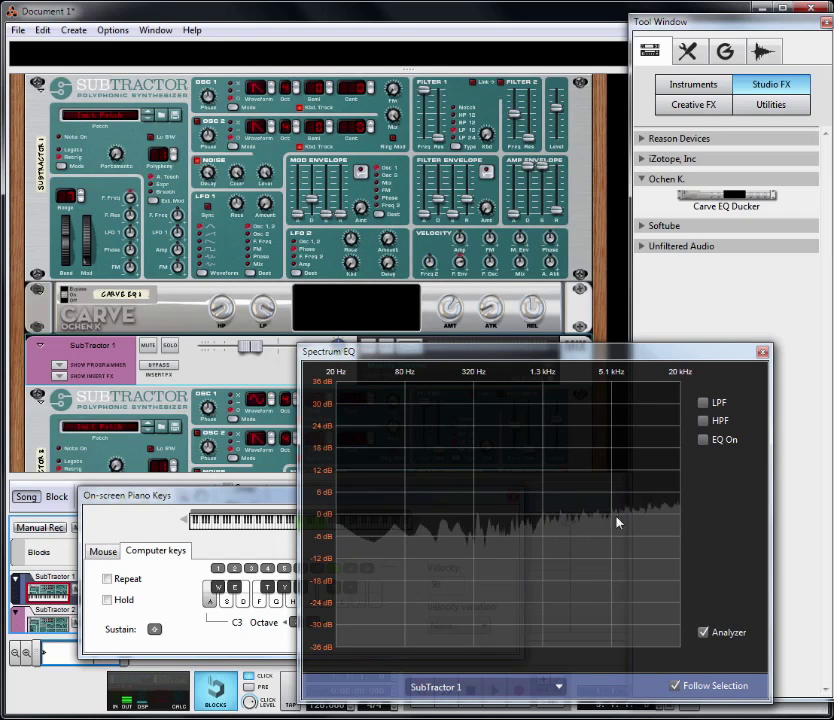
click(44, 628)
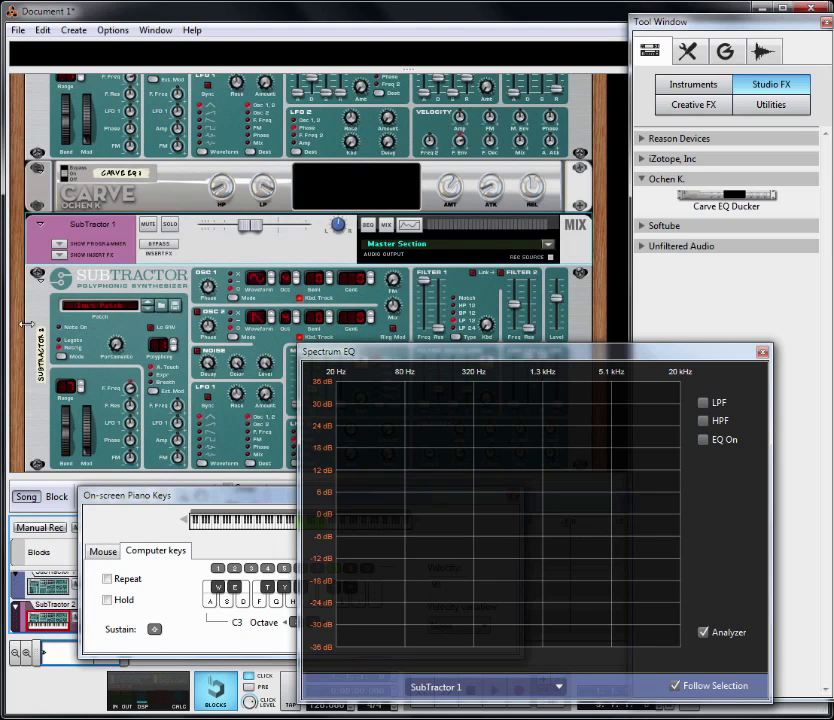
Play test notes on SubTractor 2, reposition the Spectrum EQ window, and show SubTractor 2's mix channel in it.
key(a)
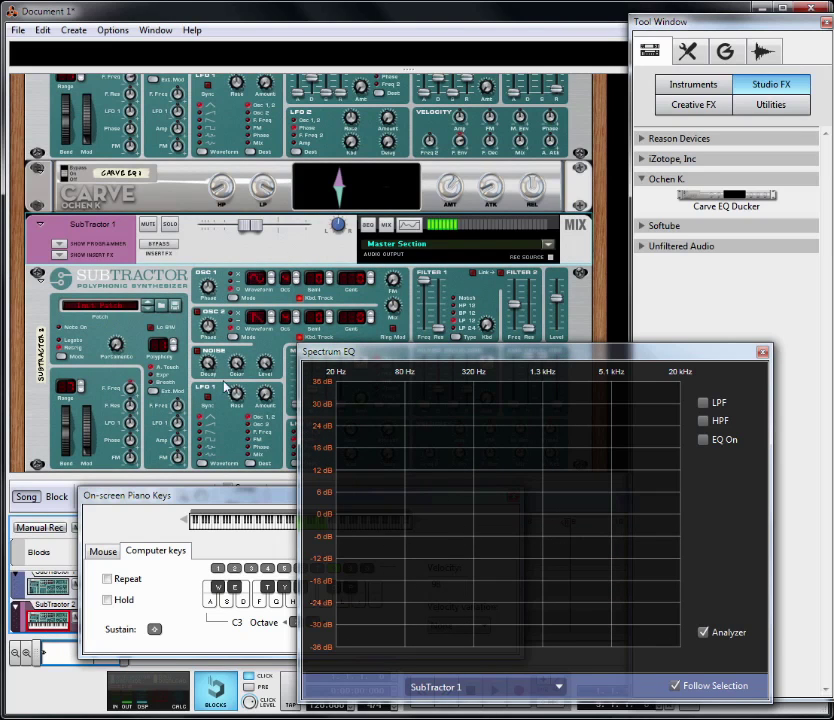
click(53, 618)
key(a)
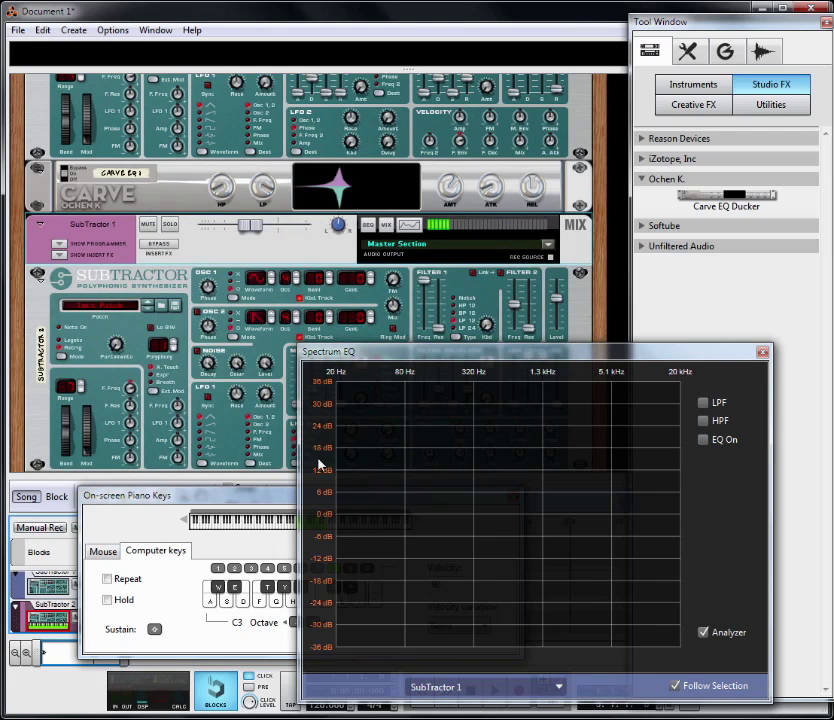
drag(465, 362, 449, 354)
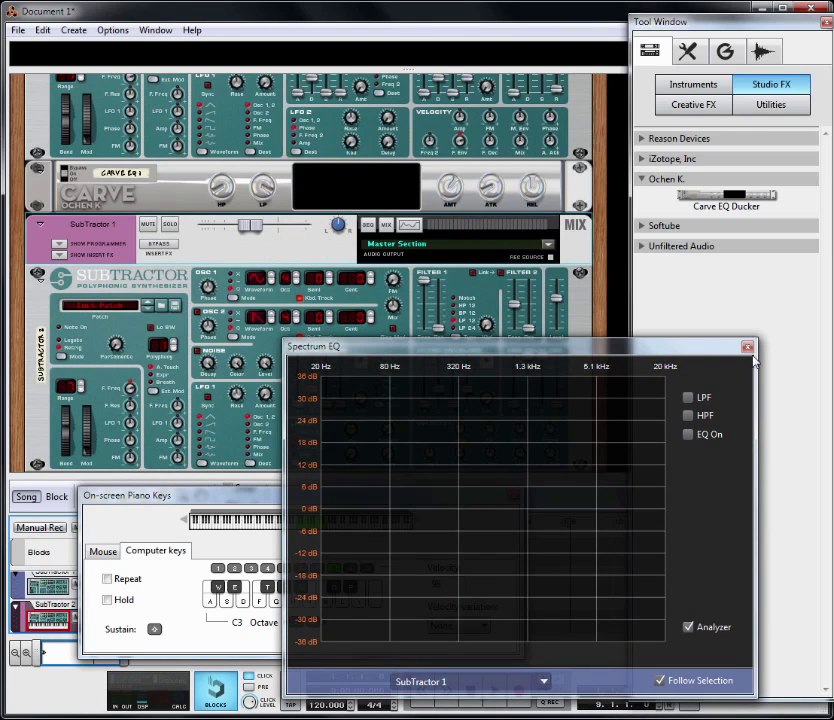
click(409, 224)
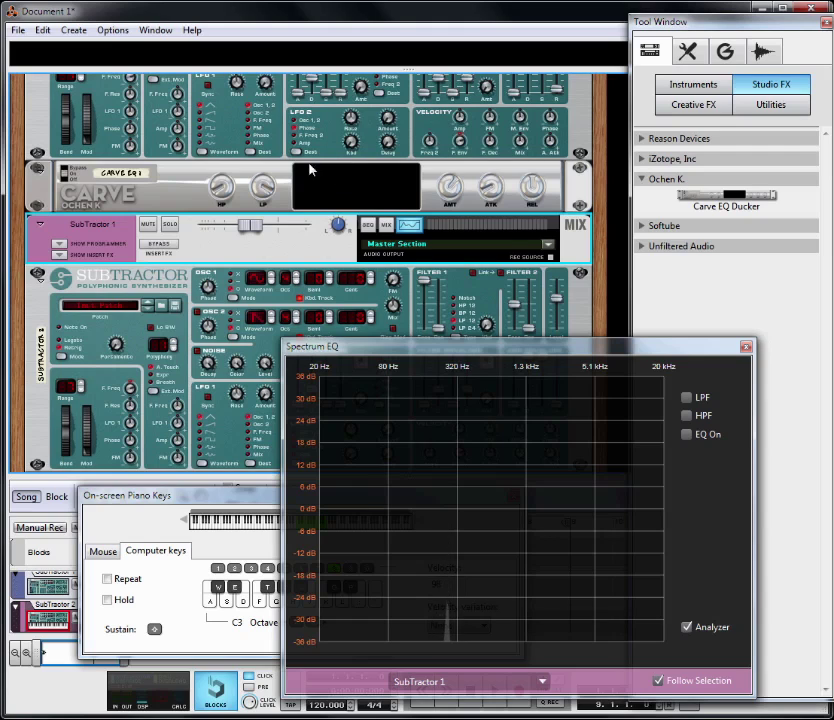
Play SubTractor 2 notes in octaves C3, C1 and C2 to compare Carve's display with the Spectrum EQ.
key(a)
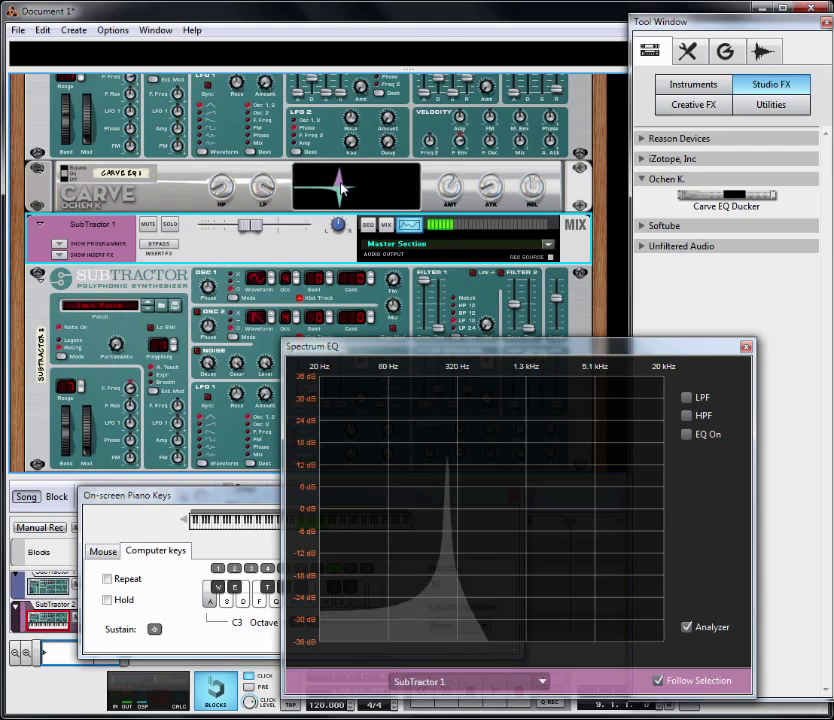
key(s)
key(d)
key(f)
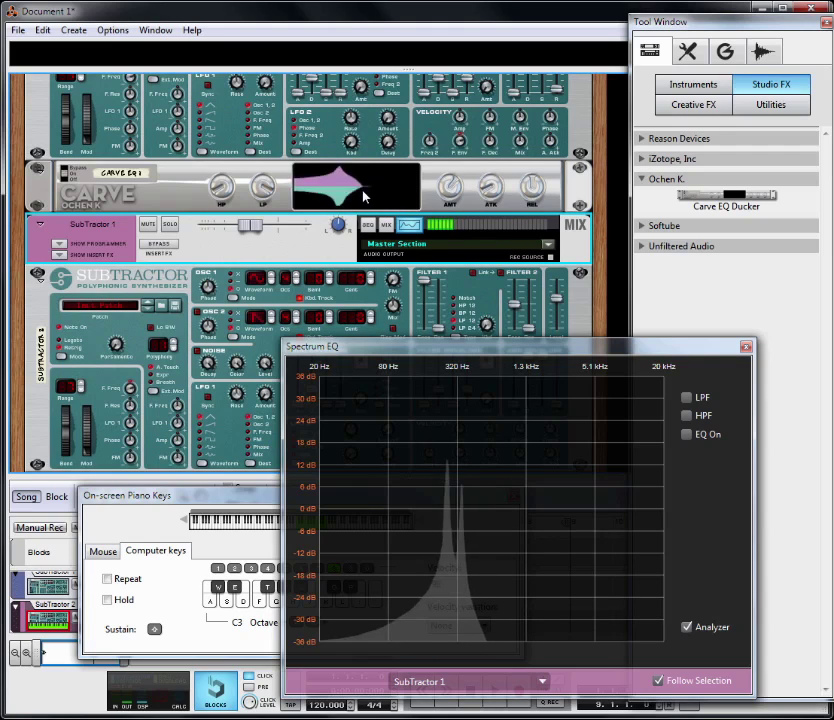
key(z)
key(a)
key(a)
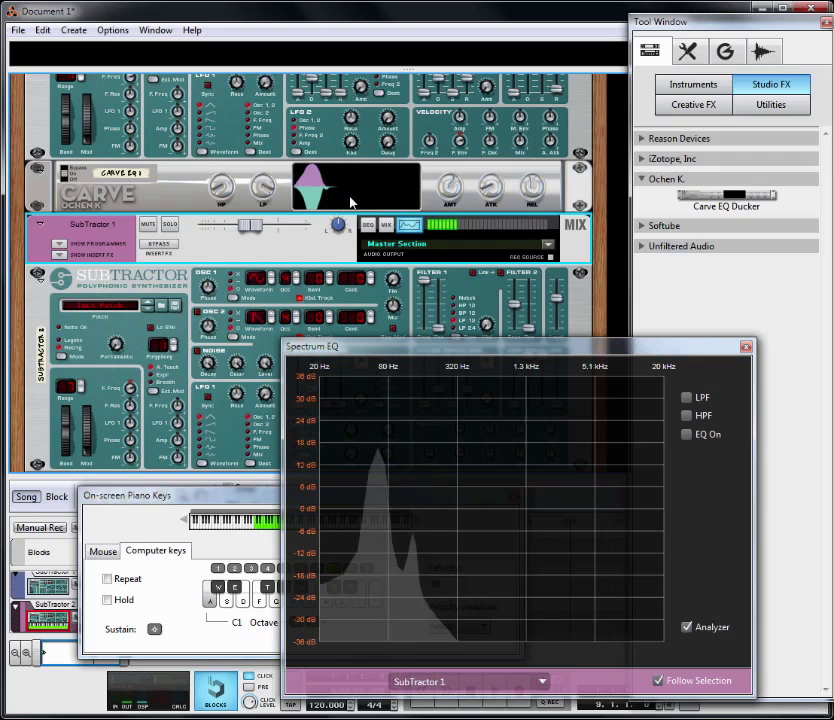
key(a)
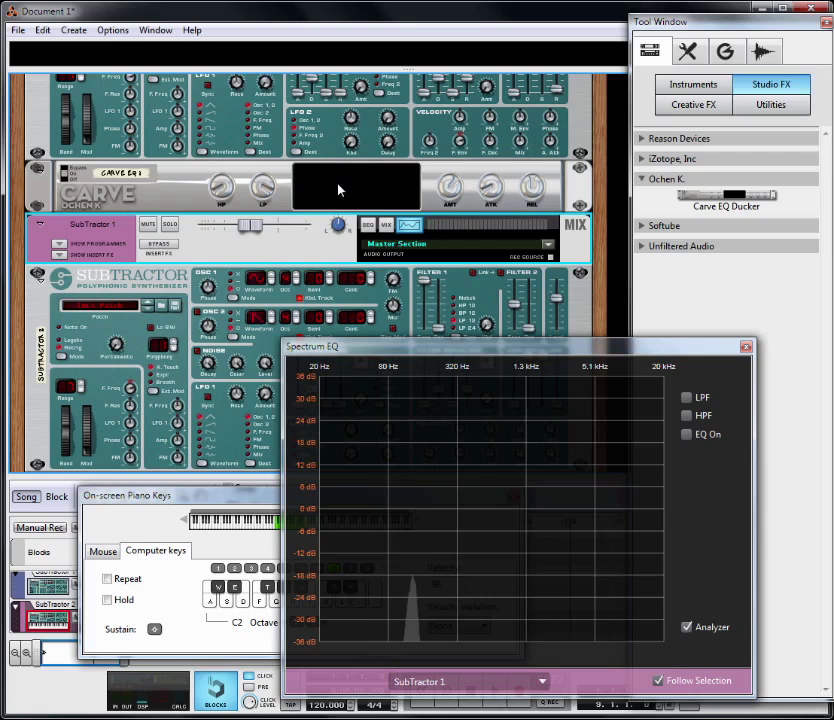
key(a)
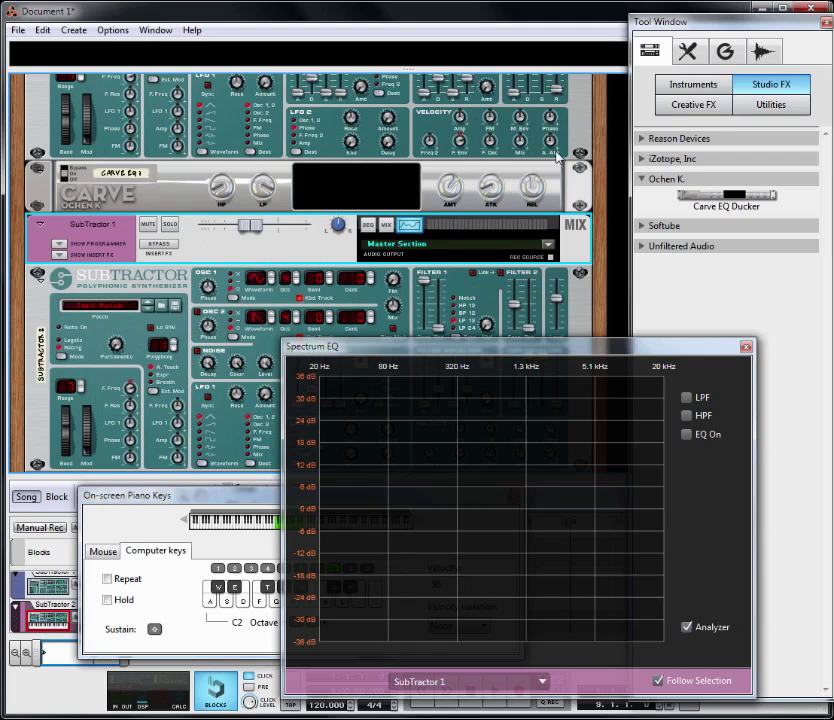
Play SubTractor 1's noise together with SubTractor 2 to examine the ducking, and show SubTractor 2's channel in the Spectrum EQ.
scroll(590, 180, up, 3)
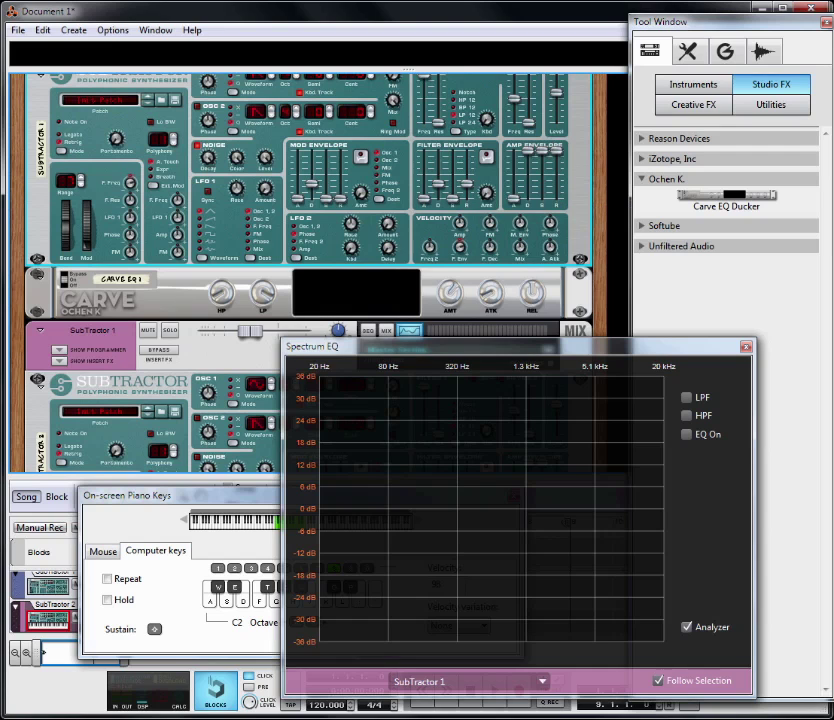
click(58, 588)
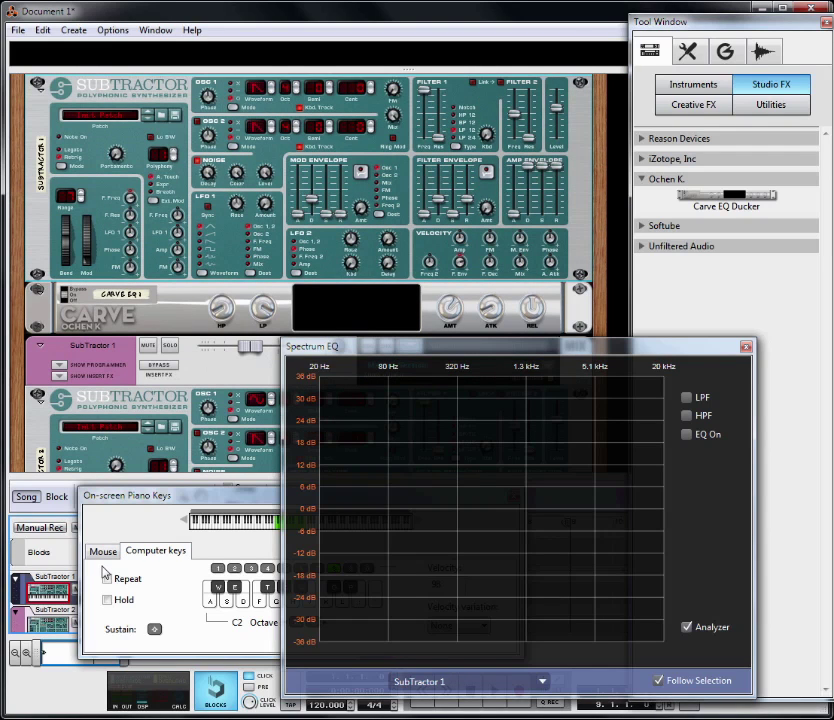
key(a)
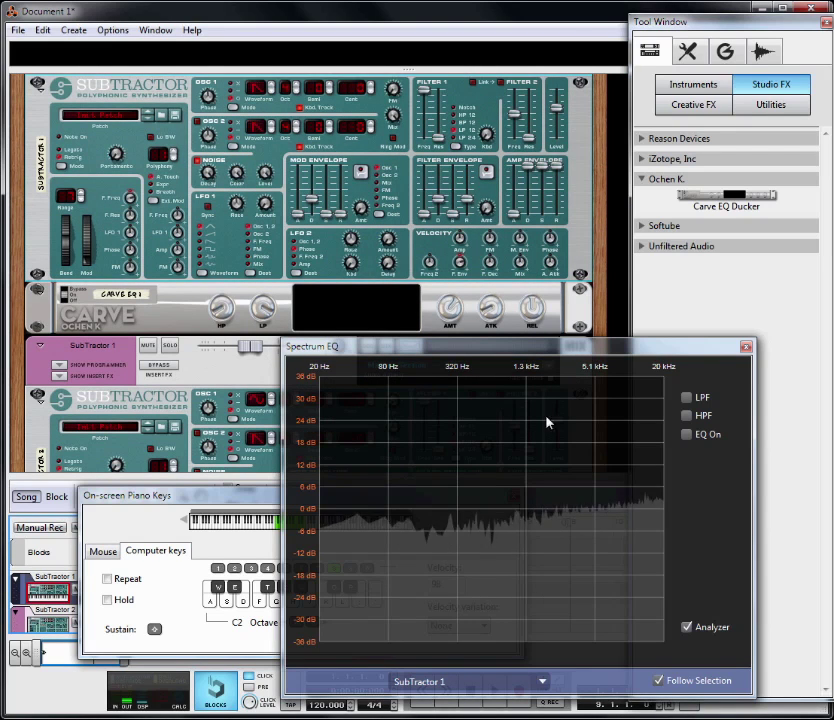
click(48, 622)
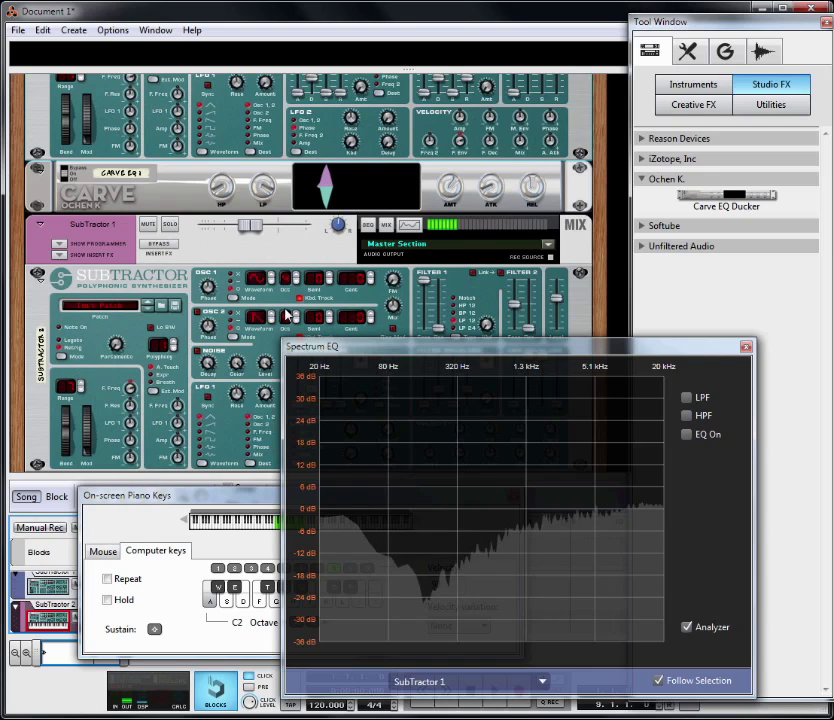
click(409, 224)
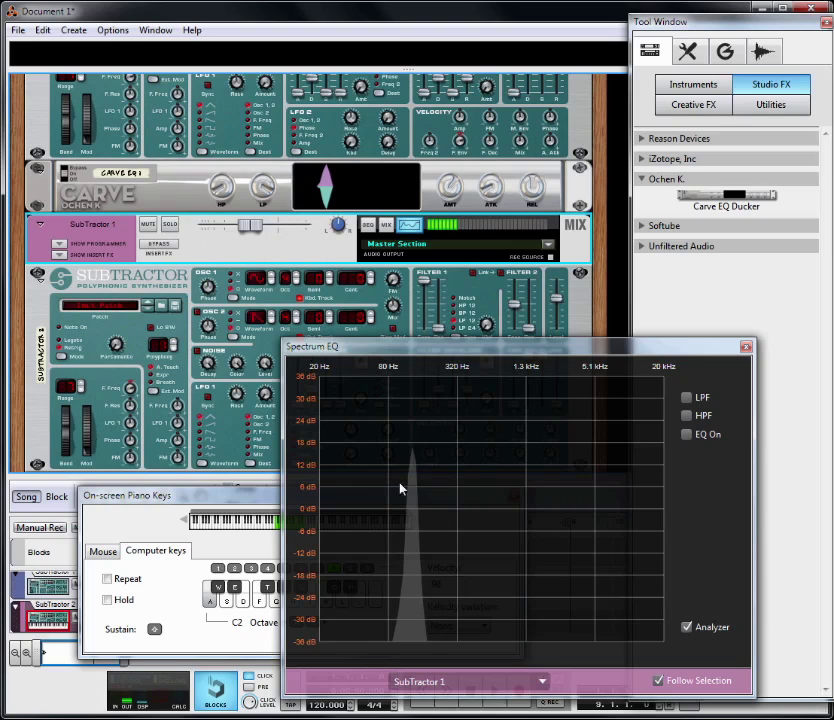
Select SubTractor 1's track and show its own mix channel in the Spectrum EQ.
click(58, 589)
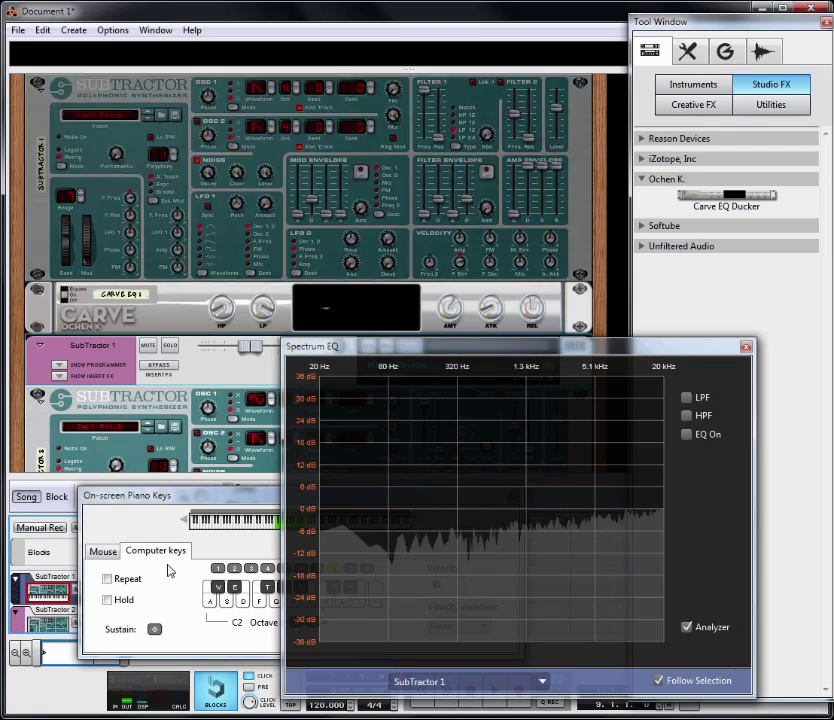
drag(597, 174, 603, 255)
click(412, 131)
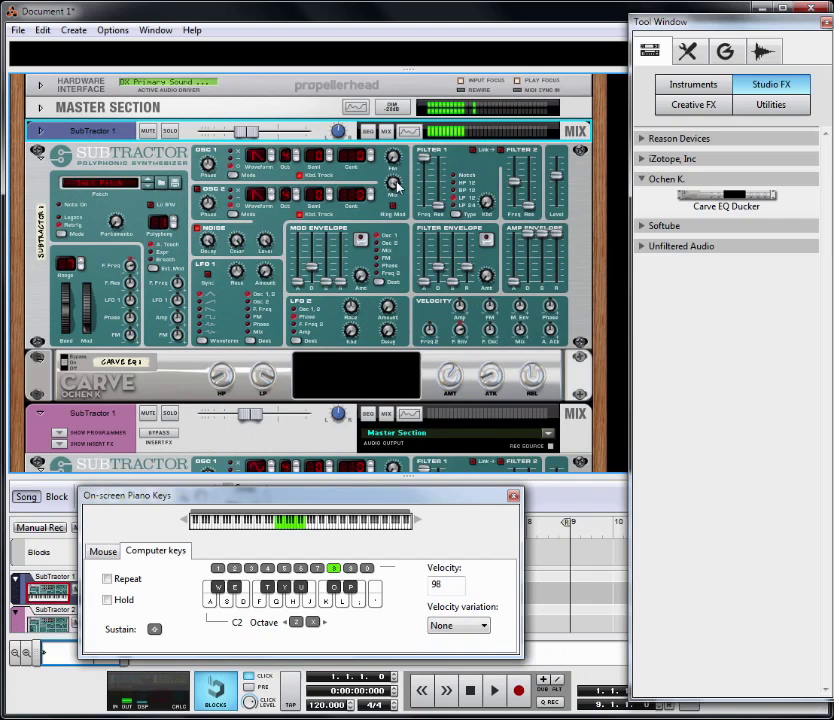
click(409, 132)
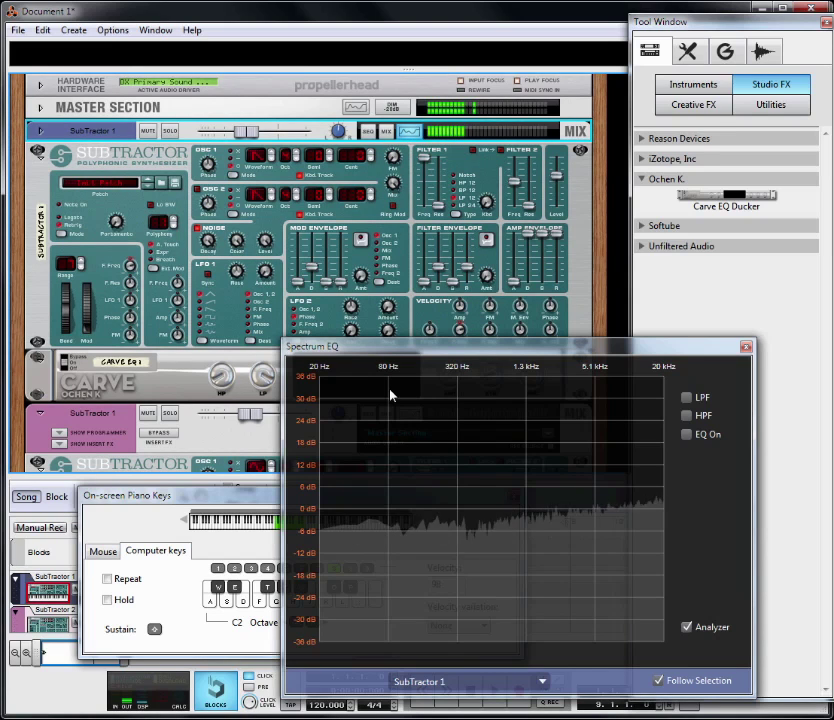
Play SubTractor 2 while shifting its octave up to C3 and C4 to examine the ducking in SubTractor 1's spectrum.
click(50, 609)
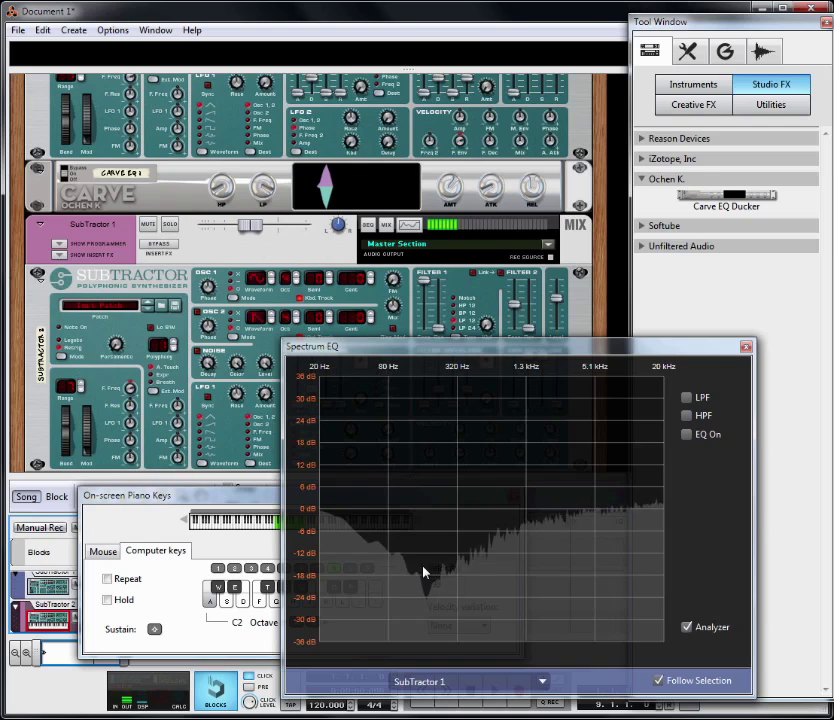
key(x)
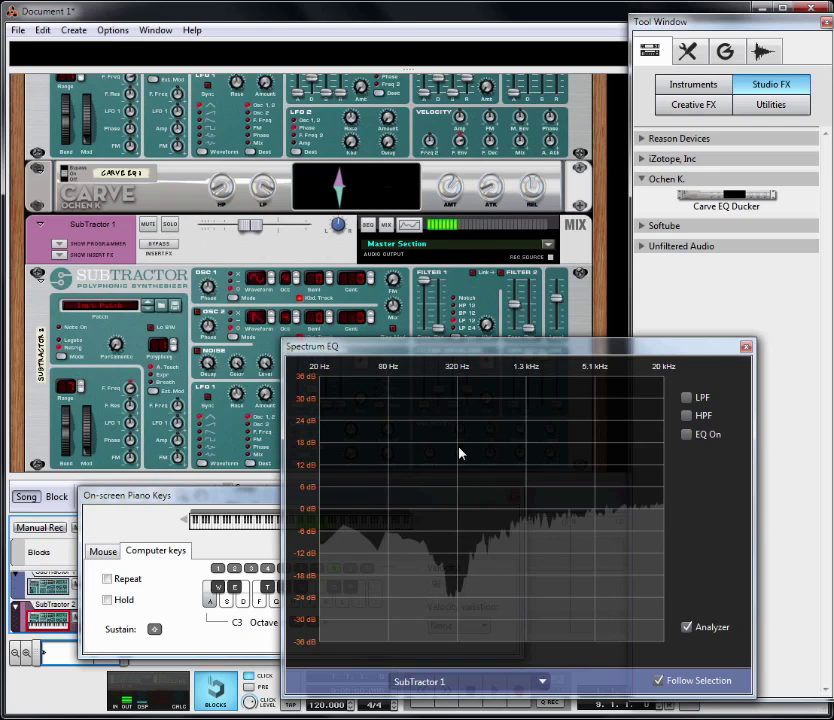
key(x)
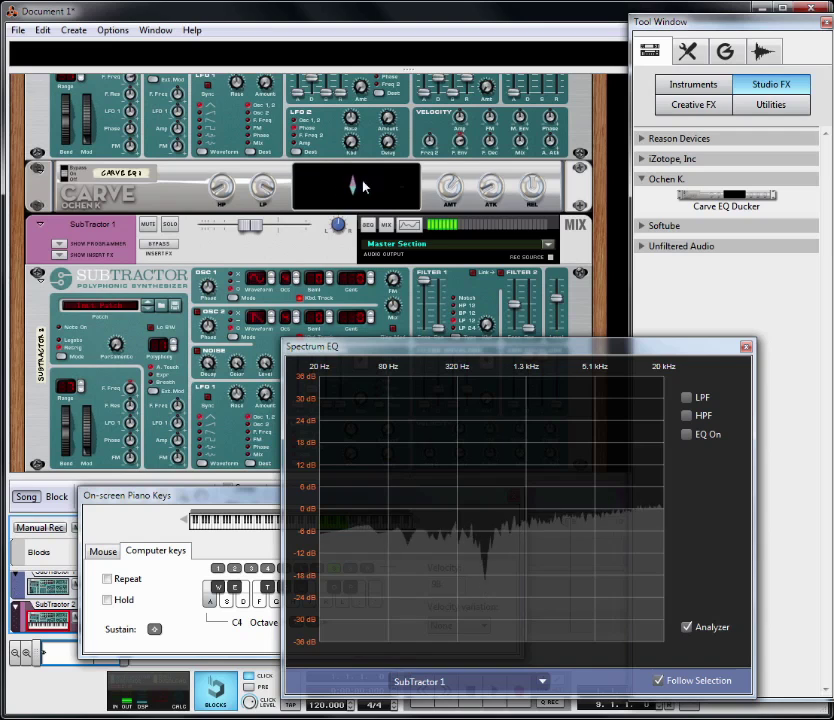
Close the Spectrum EQ and On-screen Piano Keys windows, and select the SubTractor 1 device.
mouse_move(257, 227)
mouse_down()
mouse_move(242, 225)
mouse_move(273, 229)
mouse_up()
scroll(607, 103, up, 4)
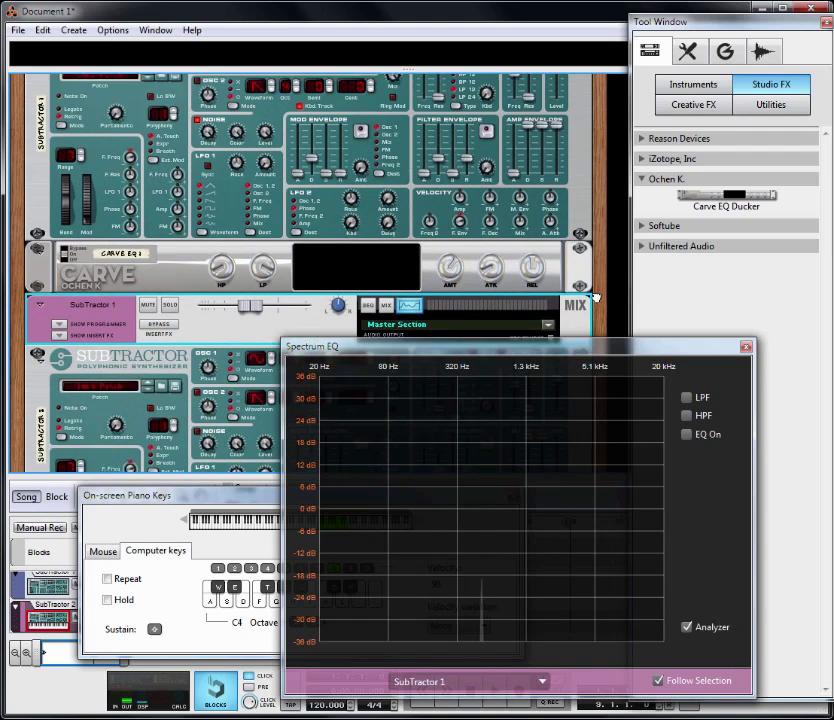
scroll(597, 107, up, 2)
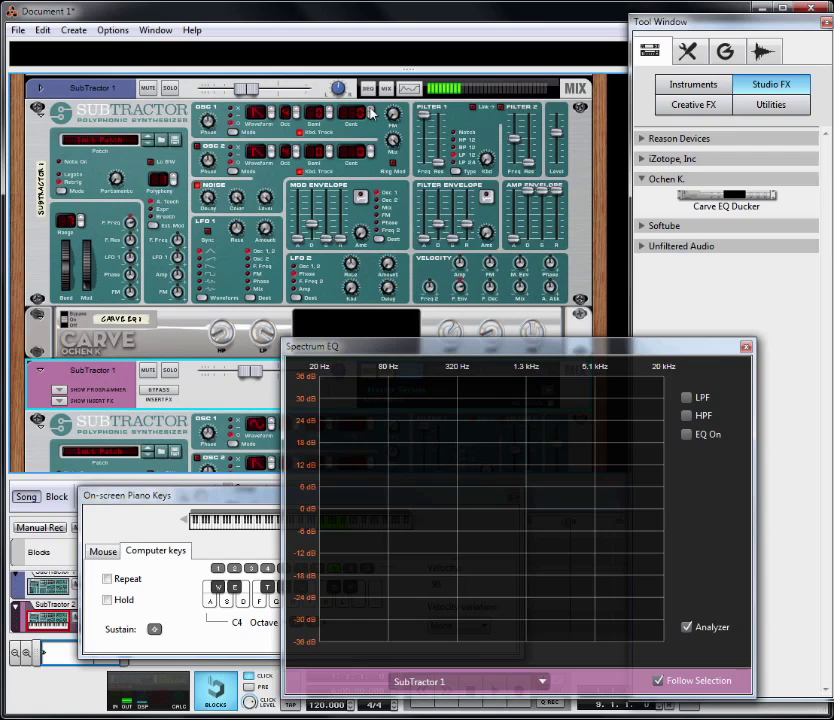
click(197, 80)
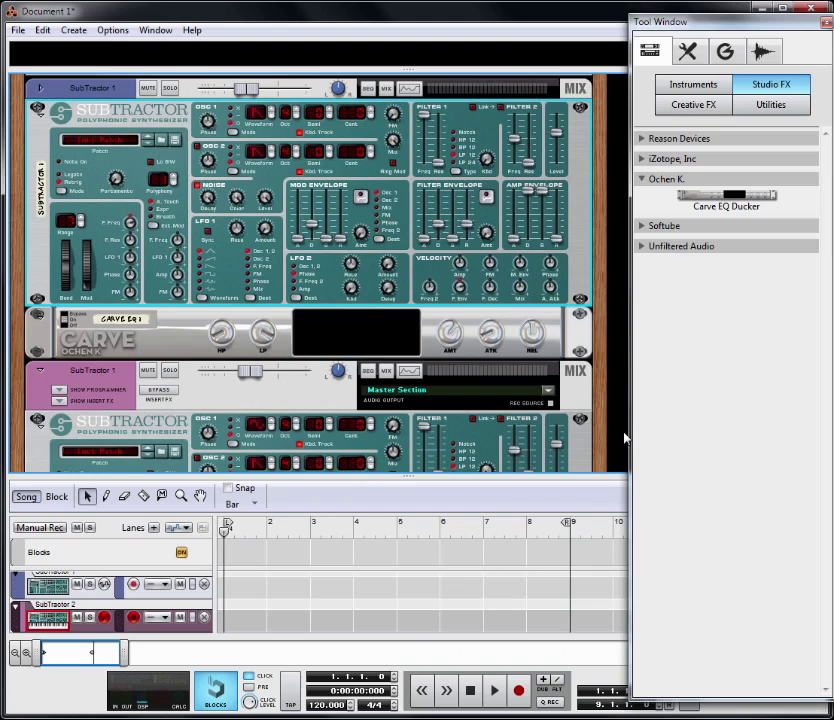
scroll(597, 425, down, 2)
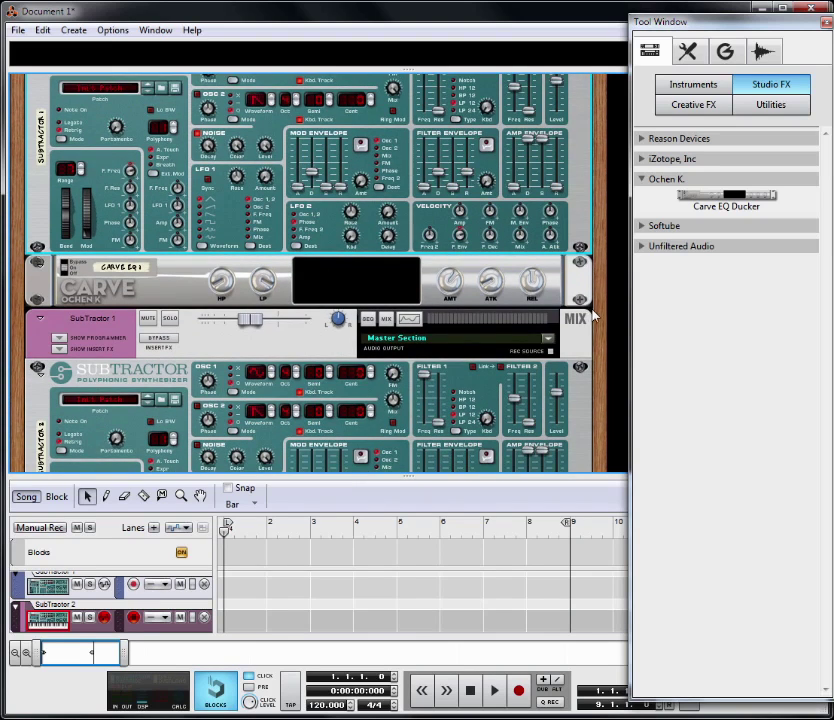
scroll(595, 316, down, 6)
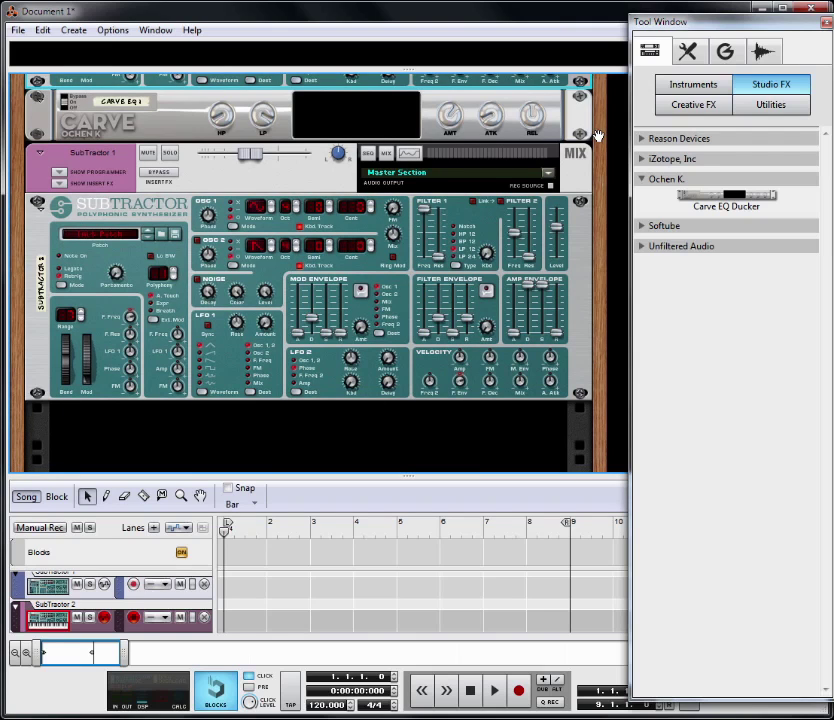
scroll(597, 135, up, 10)
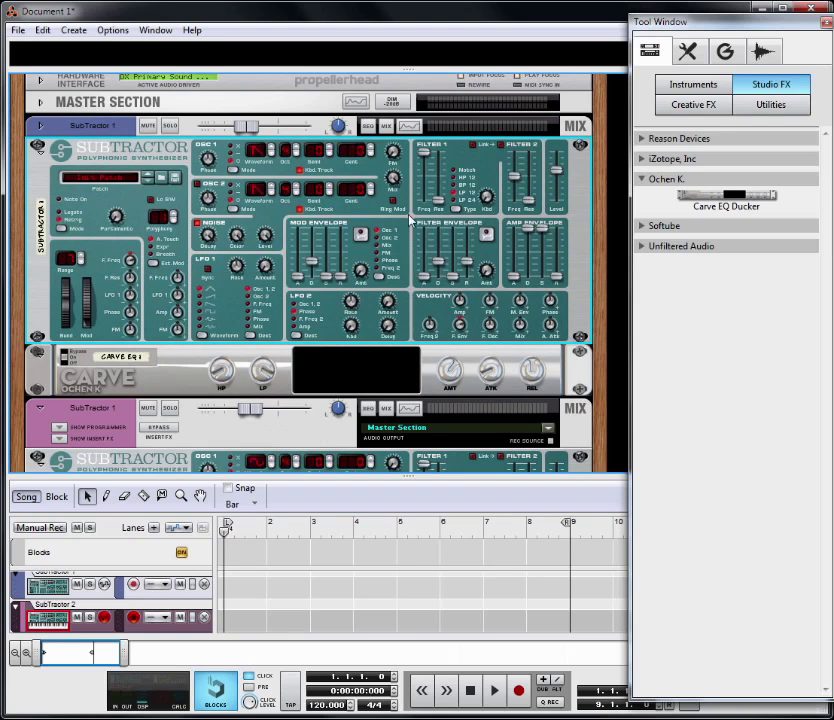
scroll(597, 310, down, 3)
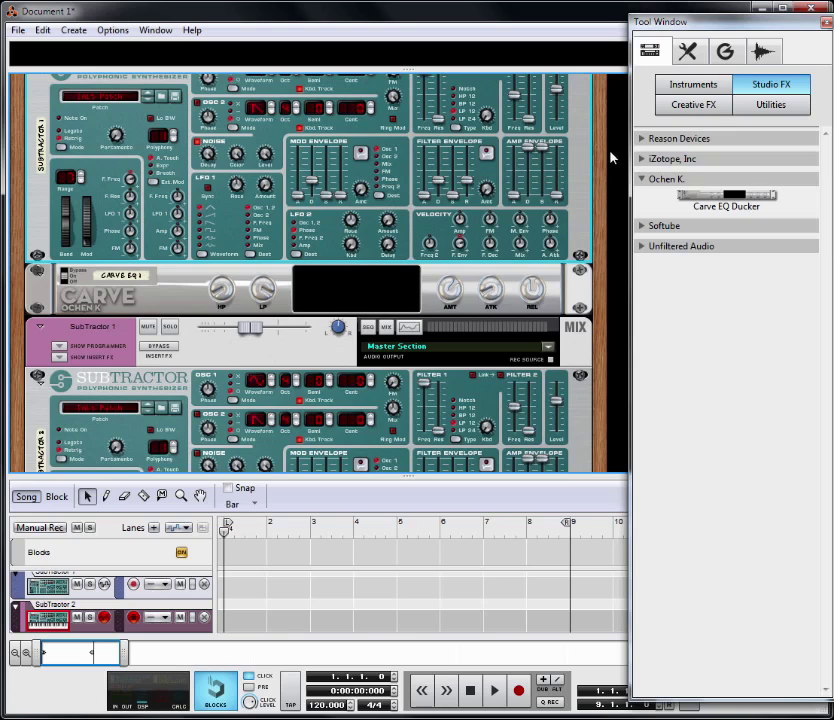
scroll(420, 165, up, 3)
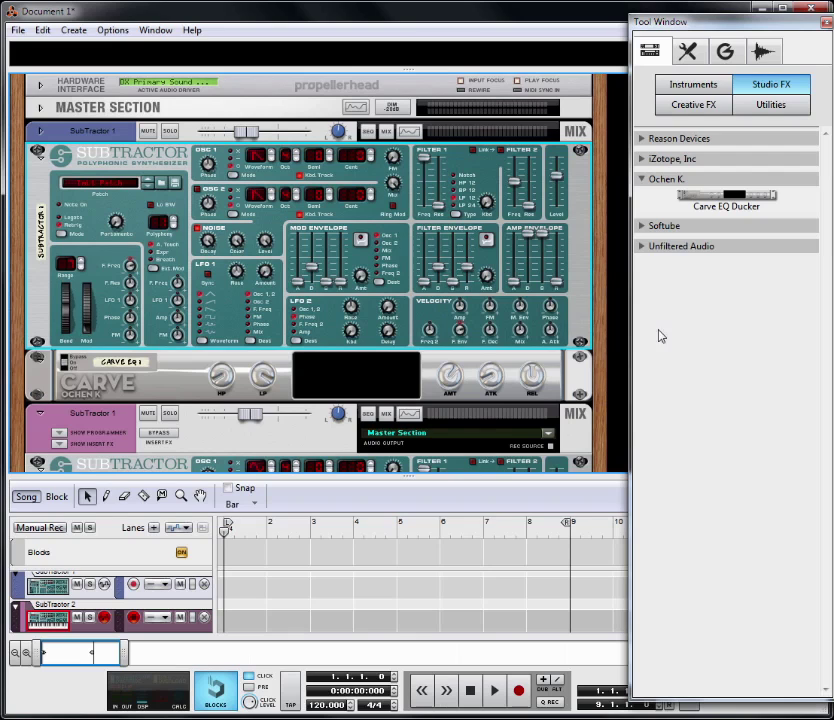
Enlarge the rack area and delete both SubTractors, Carve and their mix channels from the rack.
drag(605, 362, 609, 337)
key(F6)
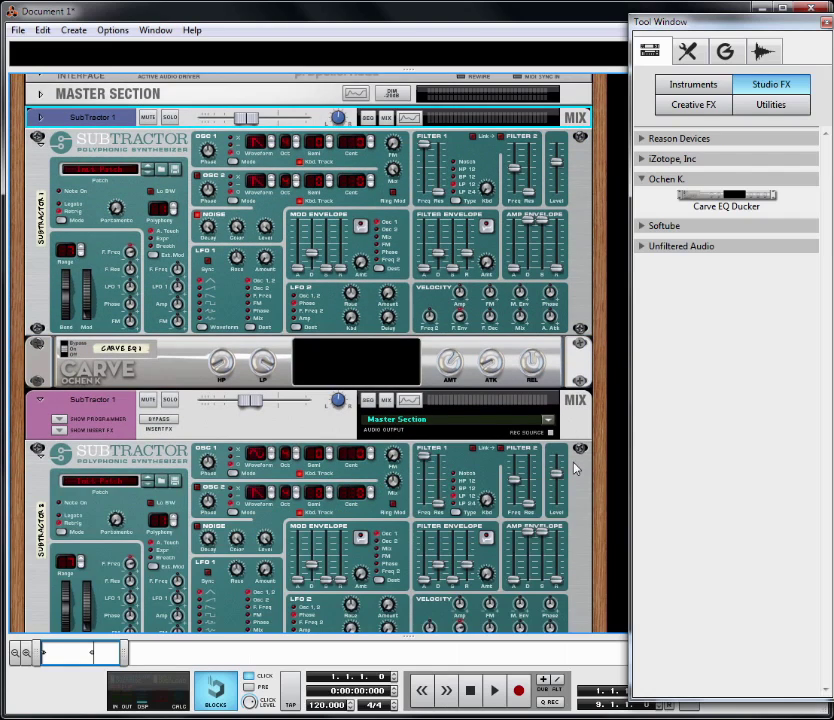
key(ctrl+a)
key(Delete)
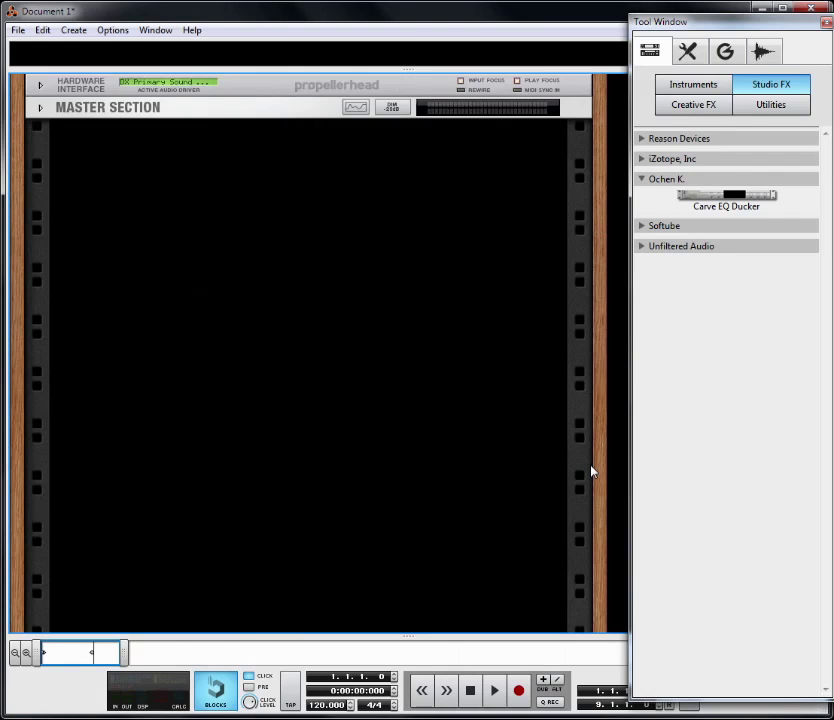
Add a Dr. Octo Rex Loop Player and a Thor Polysonic Synthesizer to the empty rack.
click(693, 88)
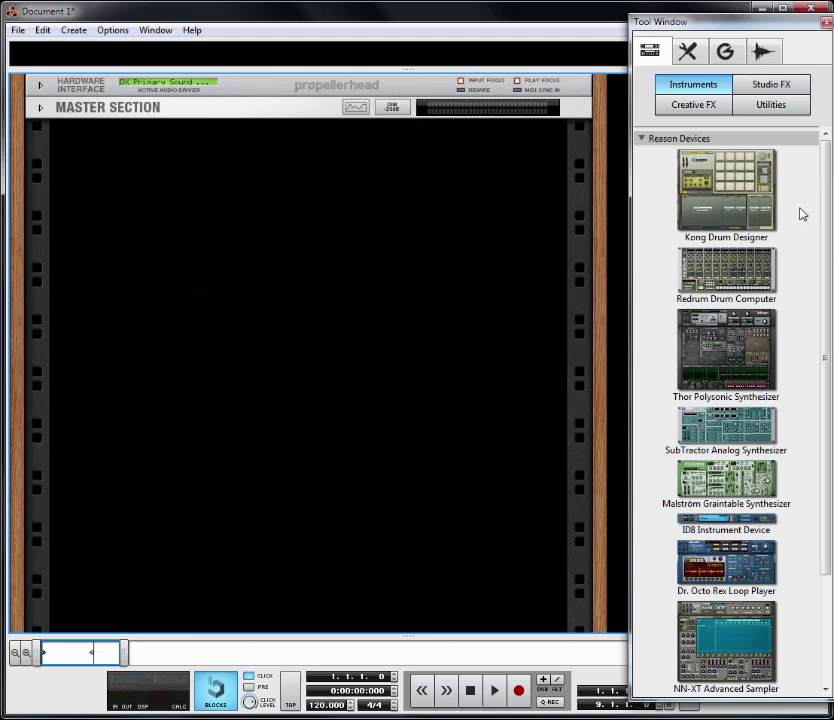
mouse_move(829, 236)
mouse_down()
mouse_move(829, 273)
mouse_move(819, 242)
mouse_up()
click(713, 558)
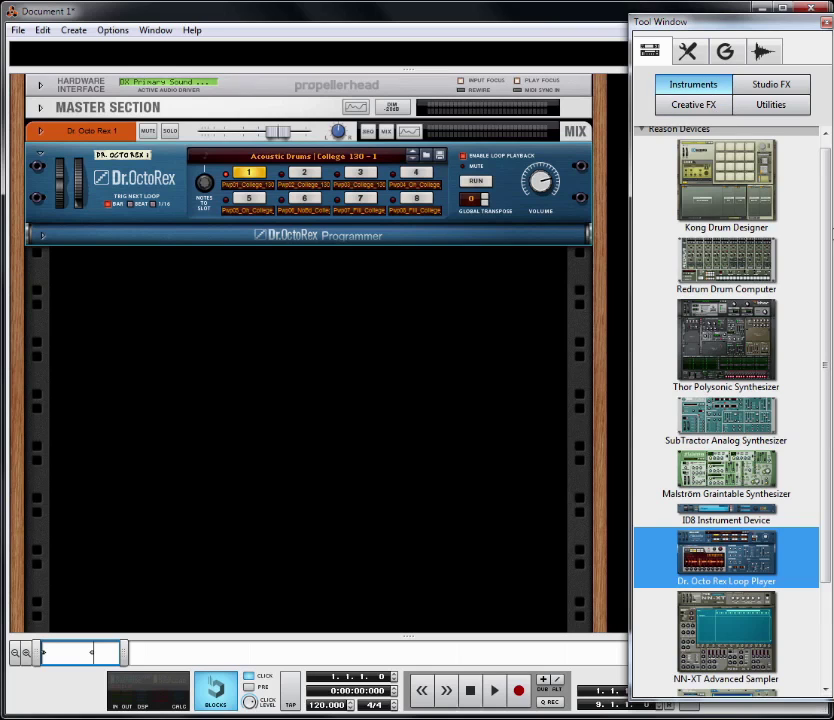
click(722, 346)
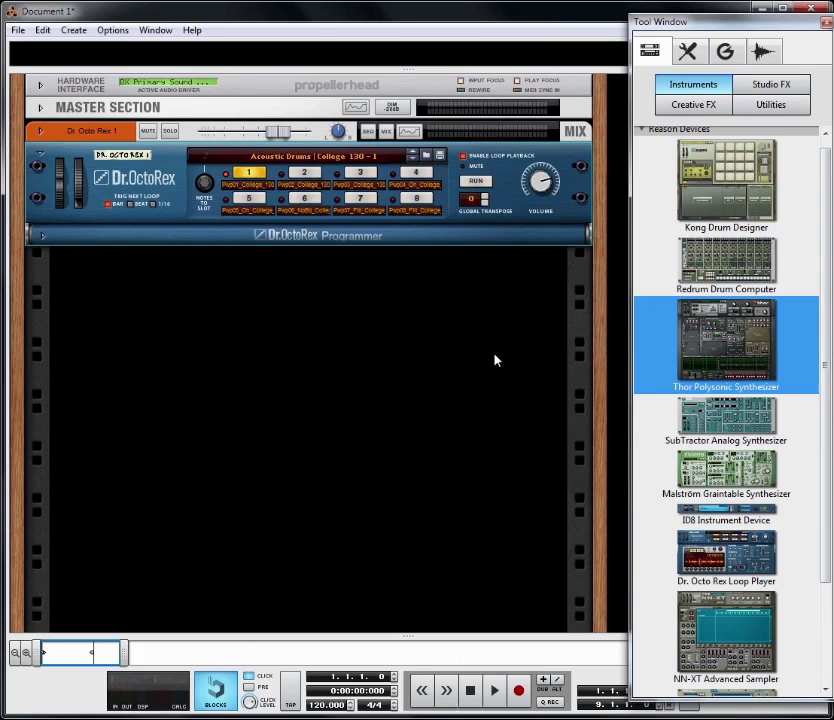
Run Dr. Octo Rex's loop and show the On-screen Piano Keys to play Thor along with it.
click(478, 182)
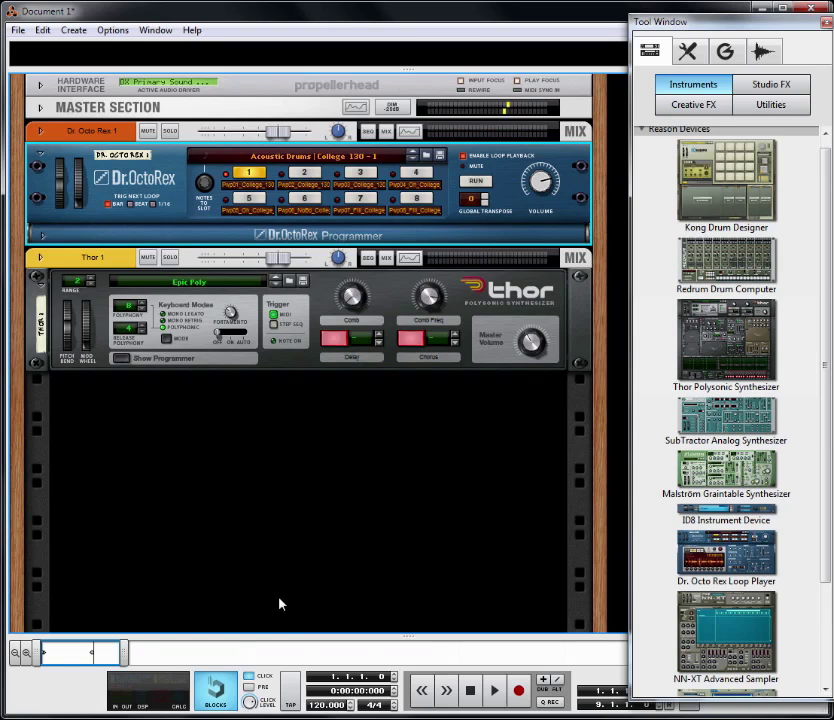
key(F4)
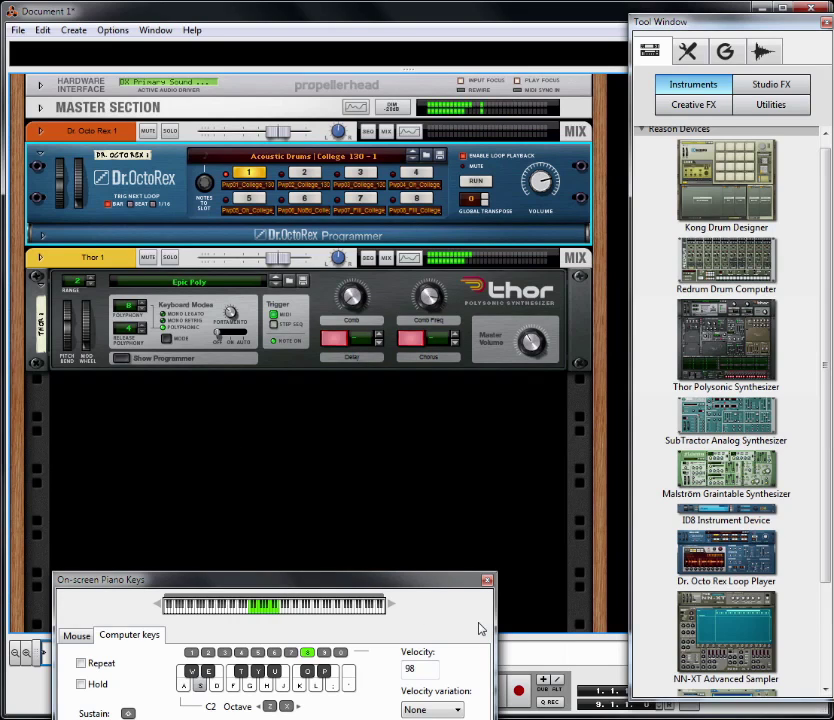
Load the Smooth Wobbler patch into the Thor synthesizer.
click(204, 283)
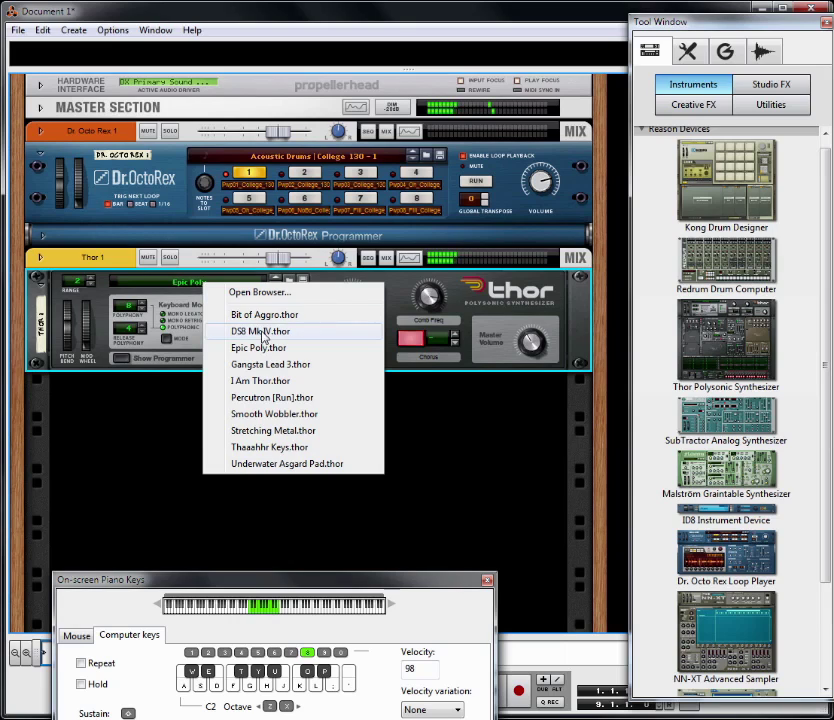
click(272, 413)
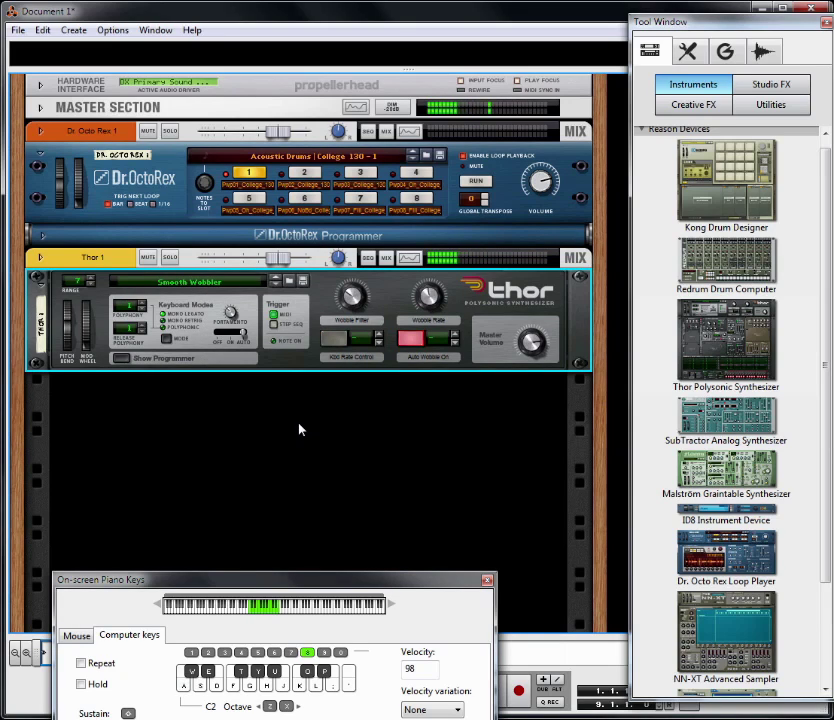
Reveal the sequencer below the rack and set the right loop locator to bar 3, with snap enabled at Bar.
drag(525, 635, 450, 292)
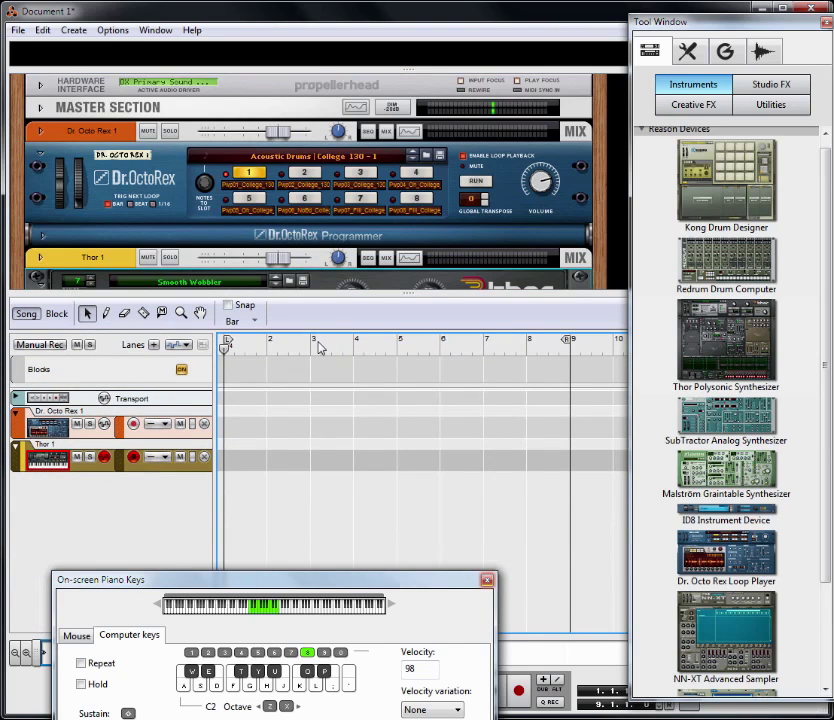
click(318, 343)
mouse_move(311, 341)
mouse_down()
mouse_move(301, 342)
mouse_move(312, 342)
mouse_up()
click(243, 321)
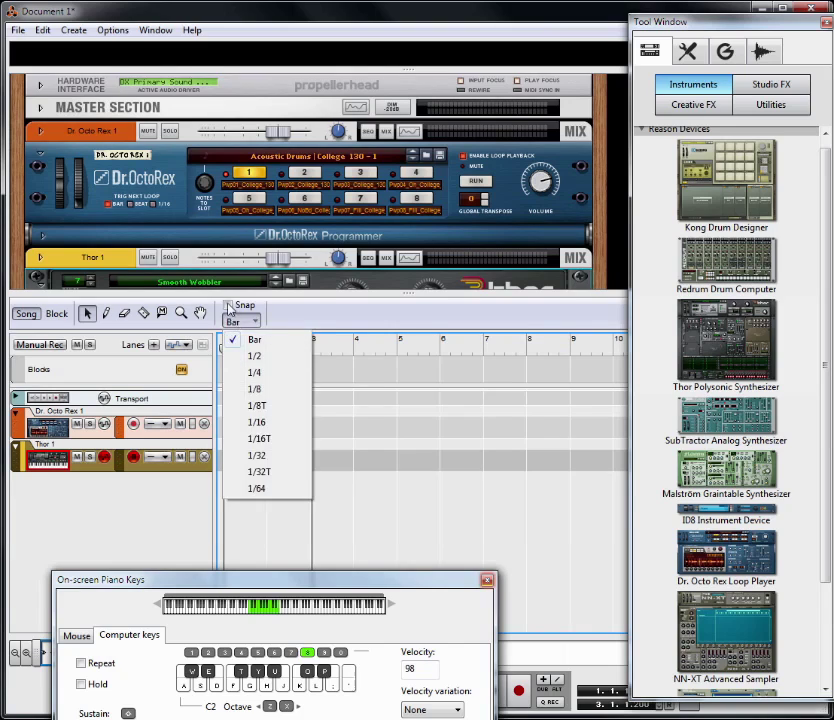
click(250, 337)
drag(318, 348, 319, 348)
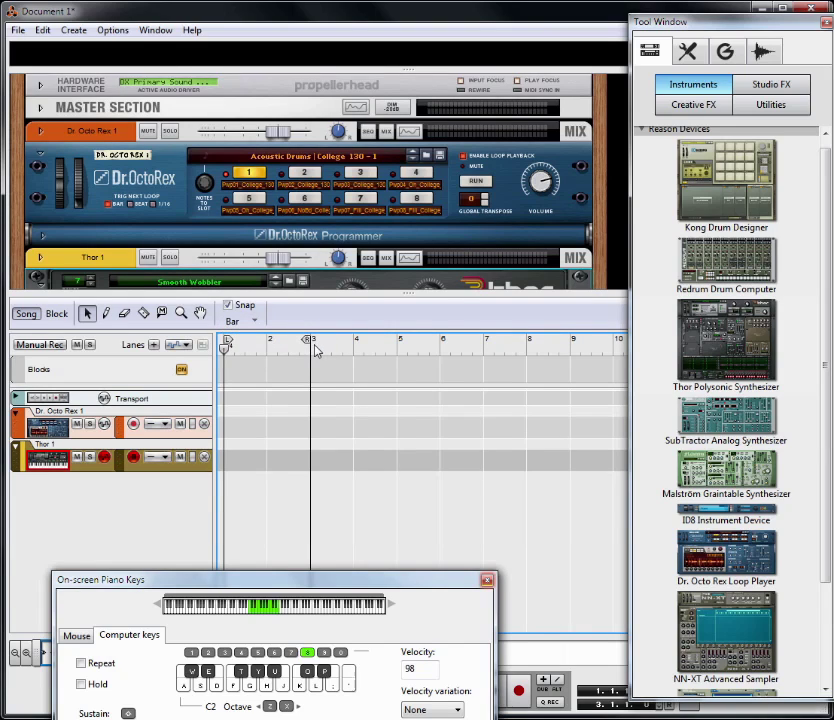
Select the Thor track and record a two-bar part into it using the On-screen Piano Keys.
key(F4)
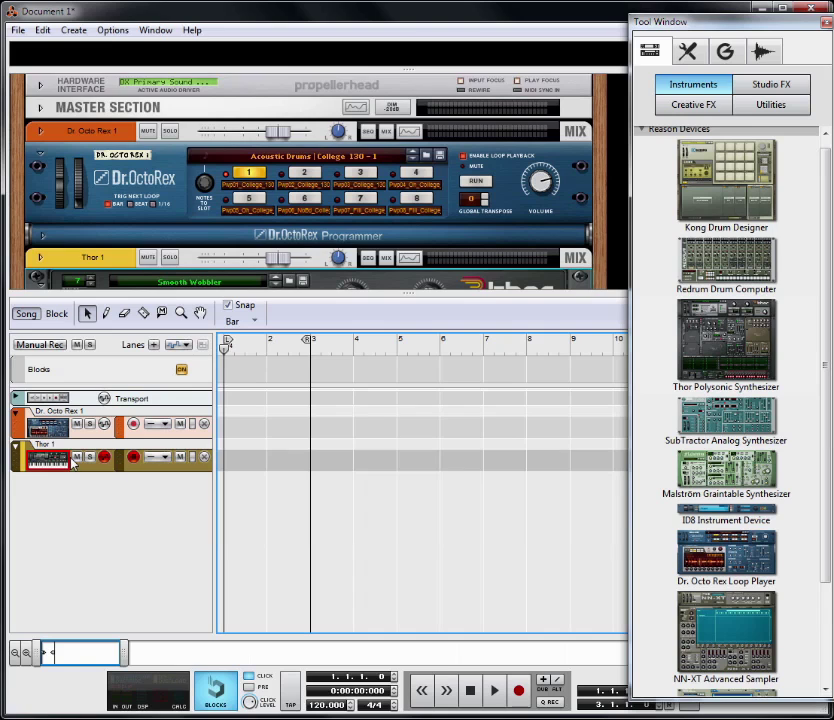
click(36, 467)
key(F2)
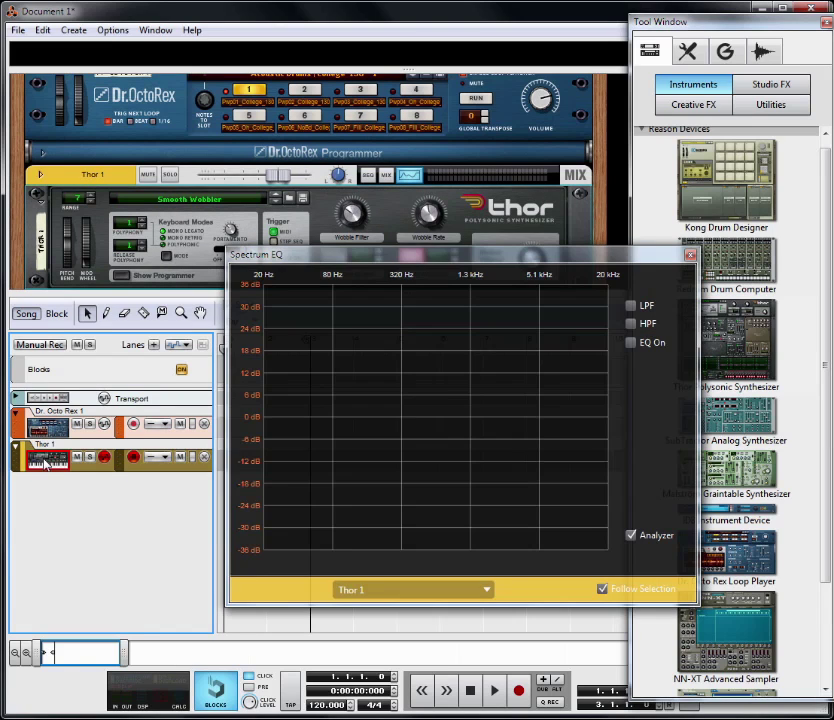
key(F2)
key(F4)
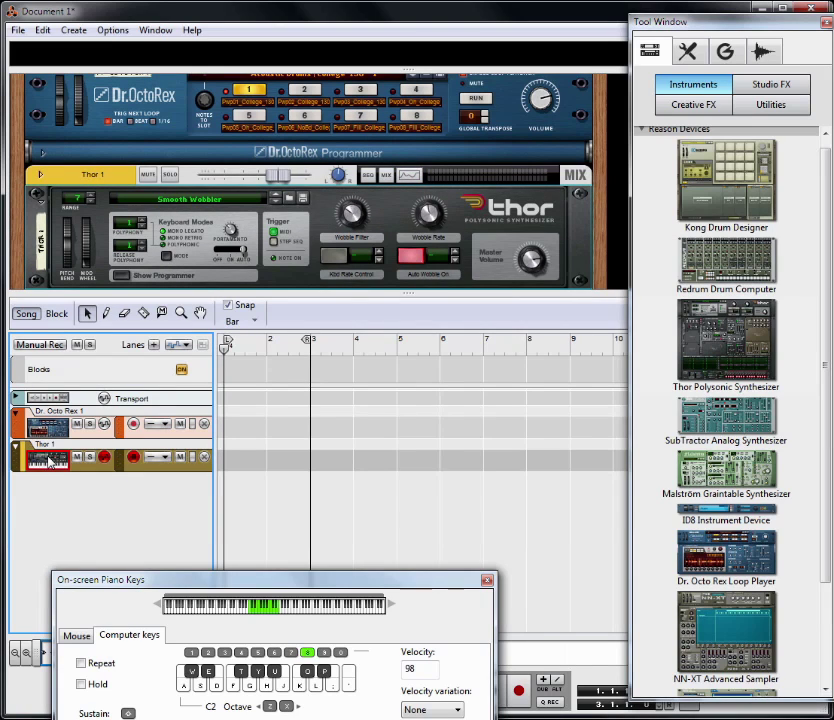
click(518, 690)
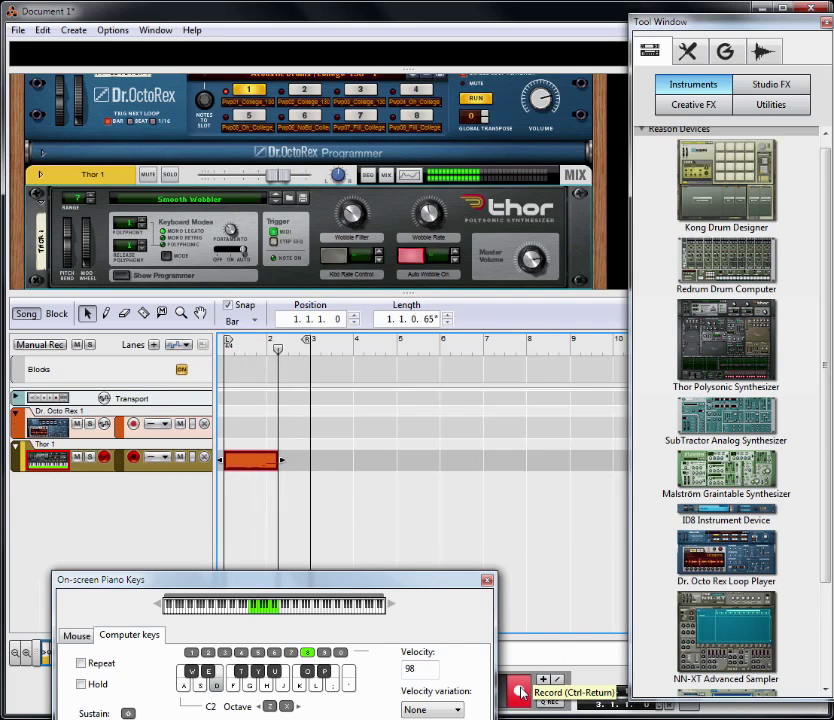
key(space)
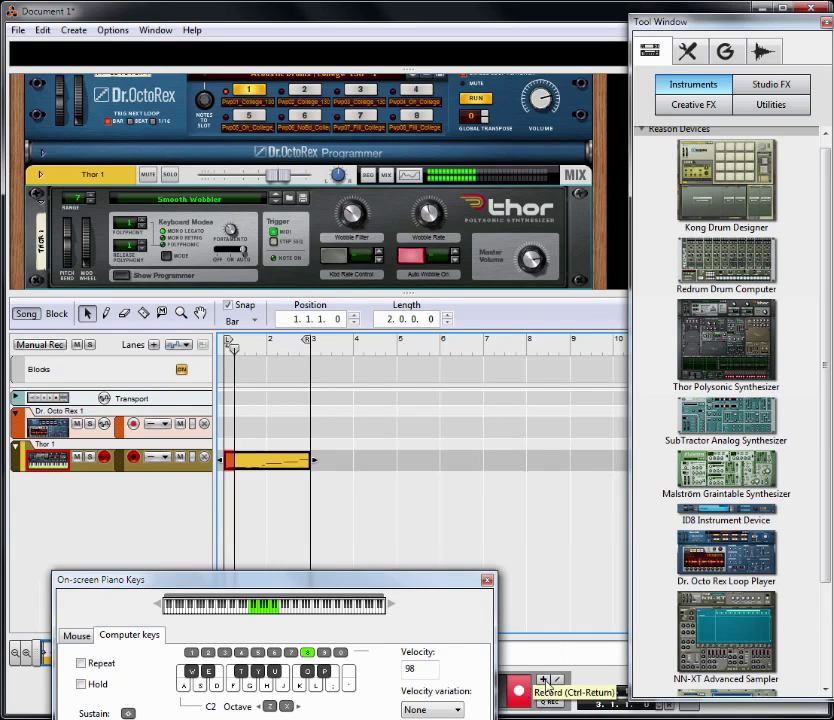
Quantize the recorded Thor clip to 1/16 at 100% and play it back with the drum loop.
right_click(284, 459)
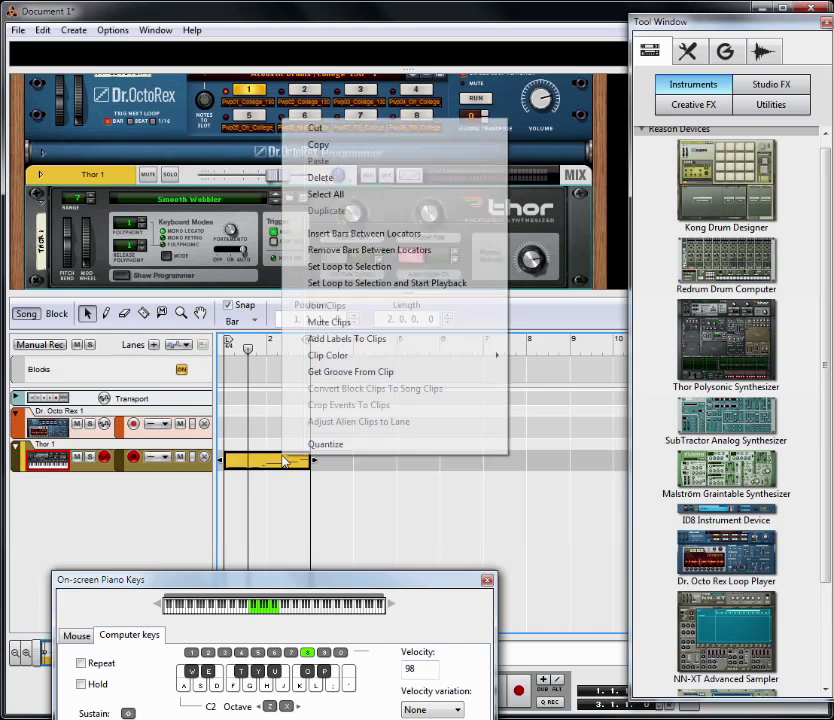
click(305, 511)
click(272, 458)
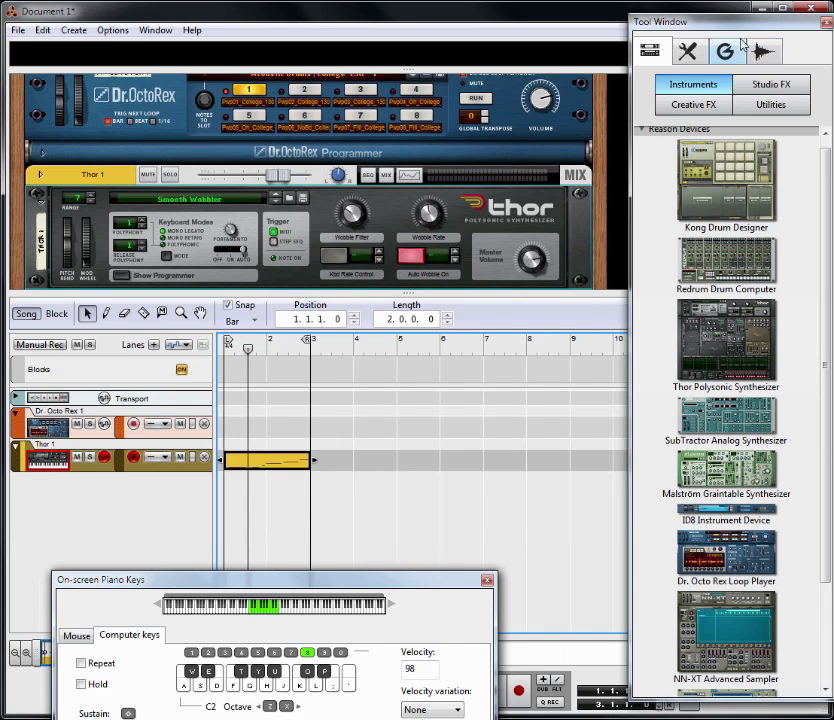
click(690, 50)
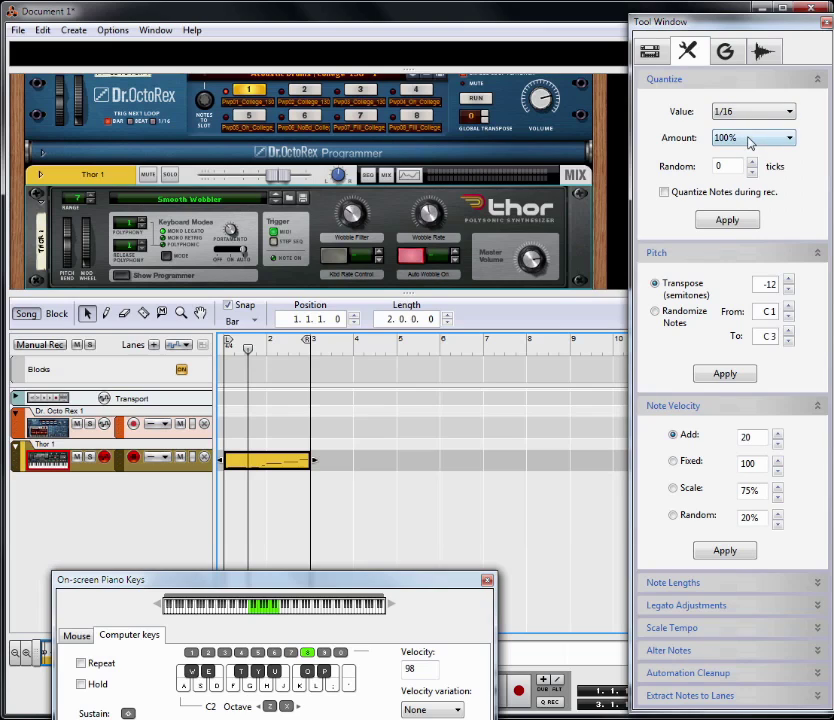
click(727, 220)
key(space)
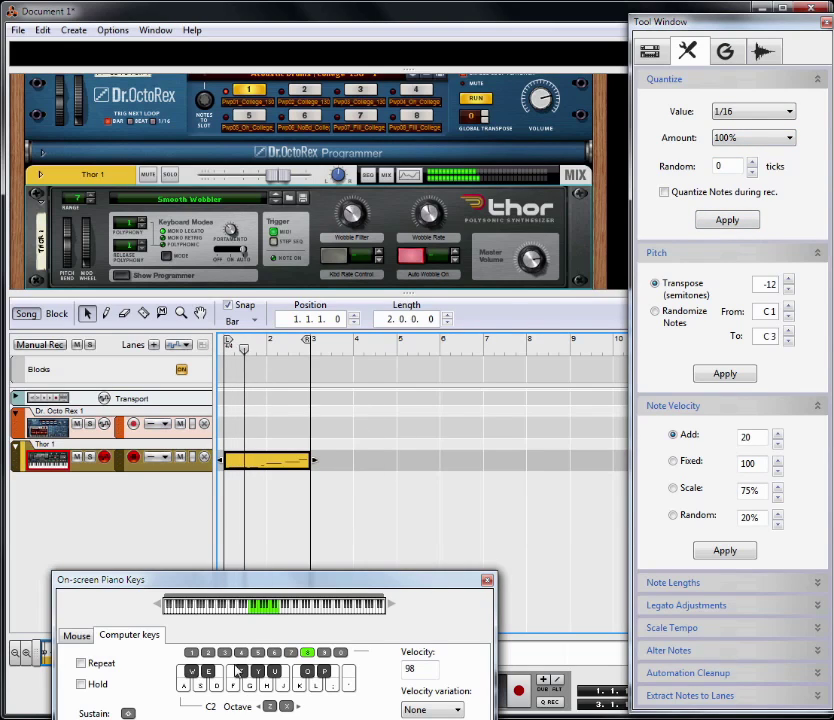
Quantize the Thor clip again with a value of 1/8, and reposition the On-screen Piano Keys window above the transport.
drag(284, 579, 353, 439)
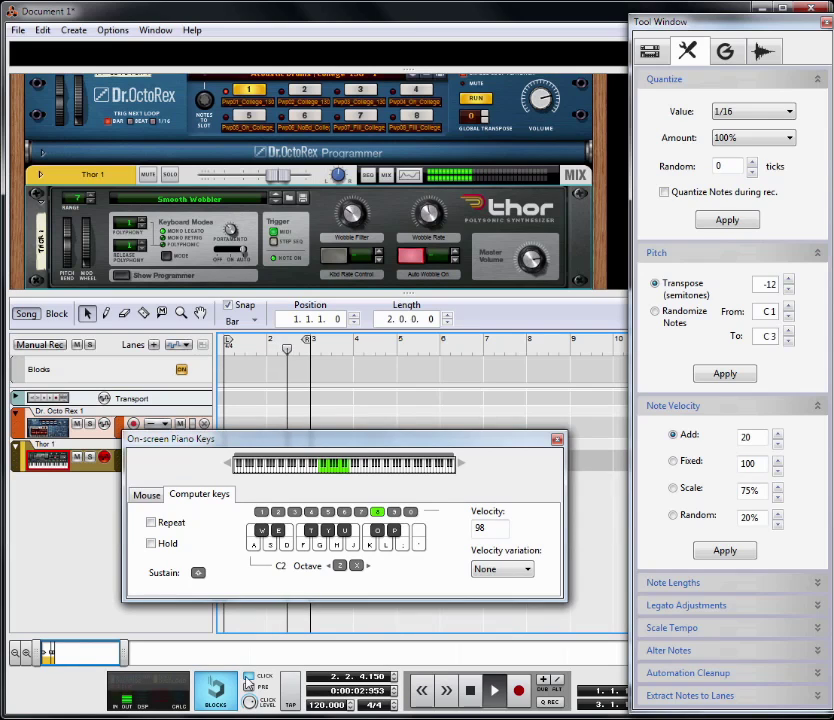
drag(425, 441, 398, 538)
click(735, 113)
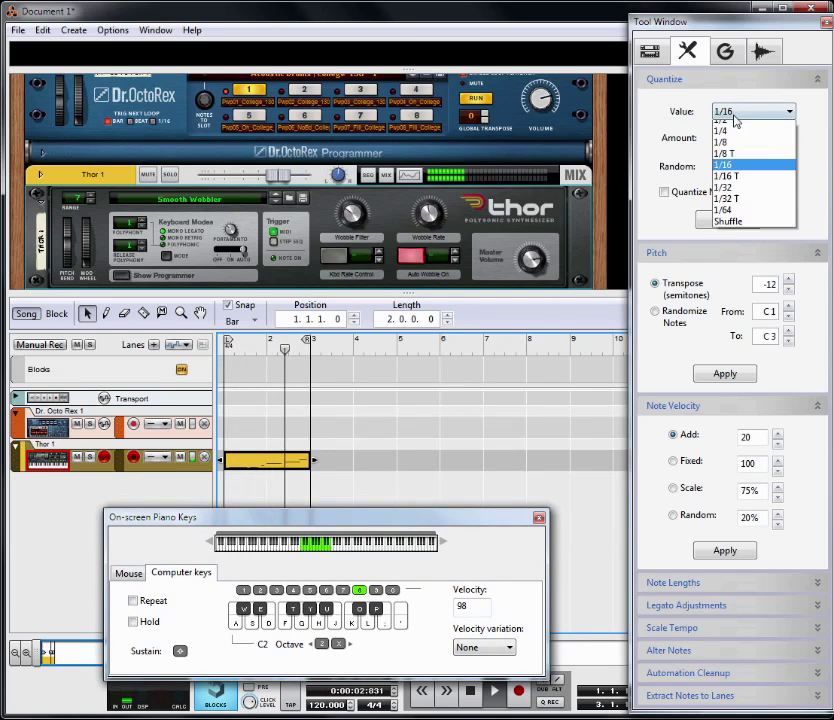
click(725, 161)
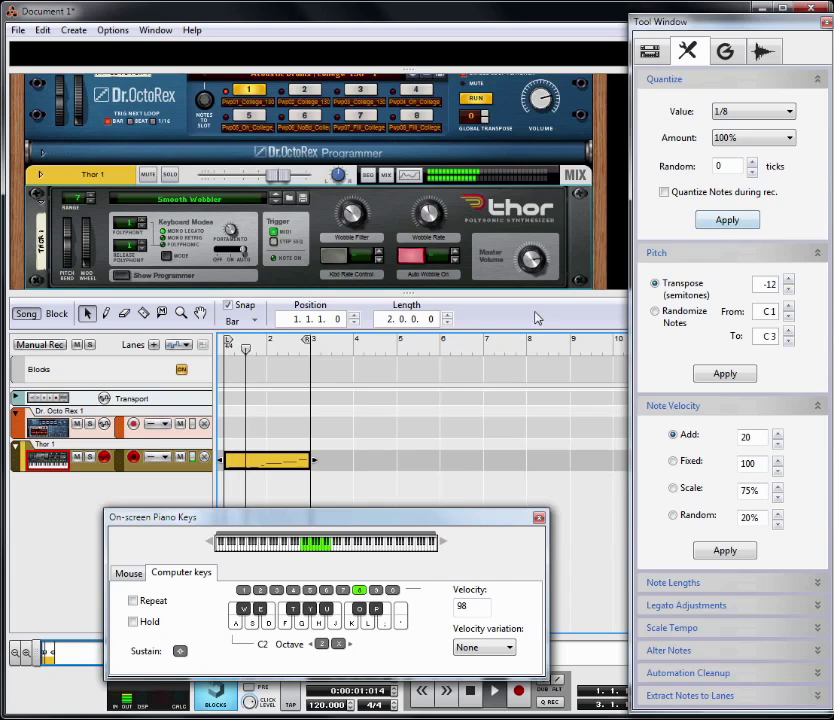
drag(366, 527, 360, 513)
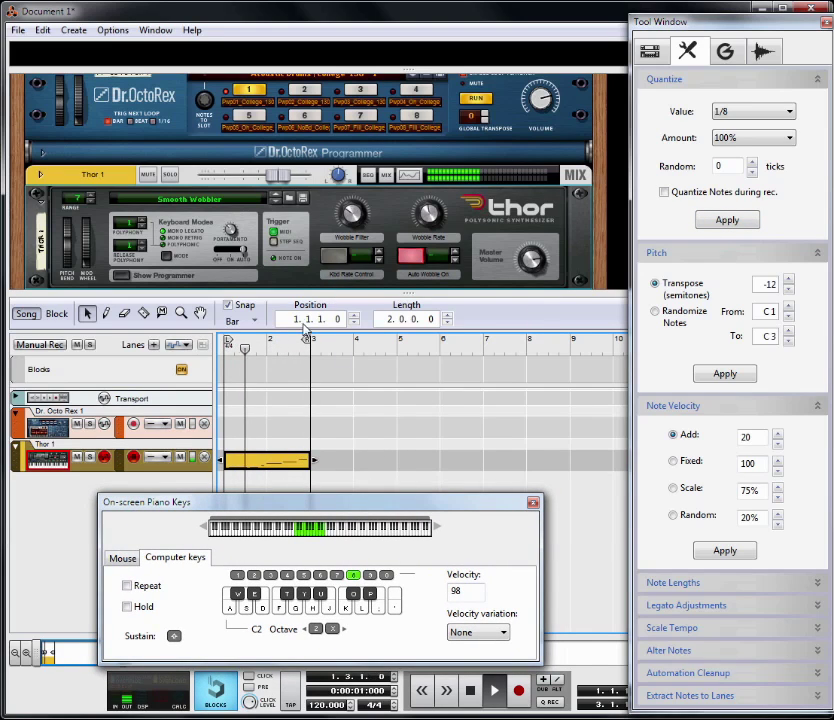
Enlarge the rack area and lower the mix channel levels of Thor and Dr. Octo Rex.
drag(310, 297, 310, 361)
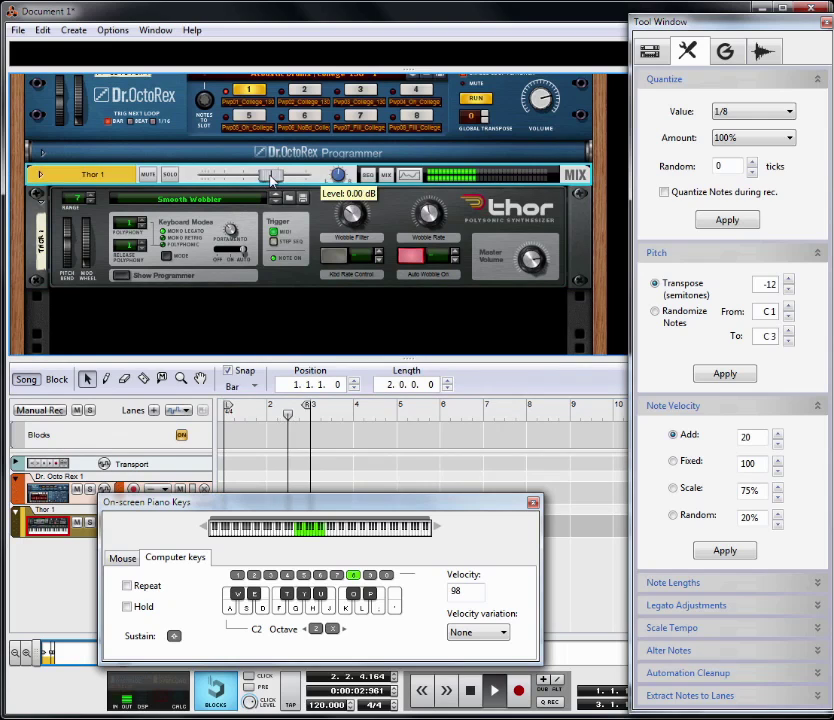
scroll(200, 67, up, 3)
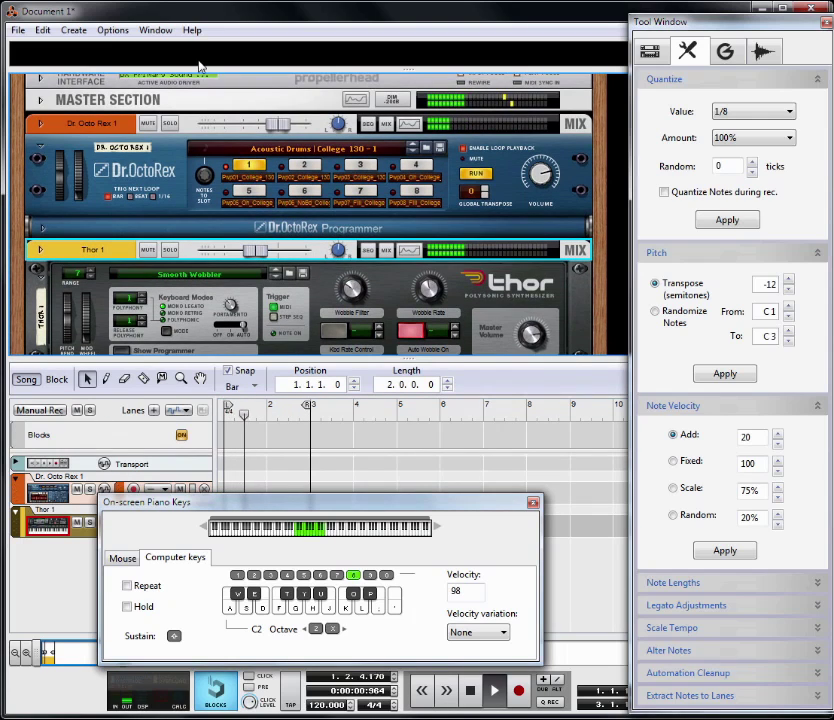
drag(288, 124, 265, 124)
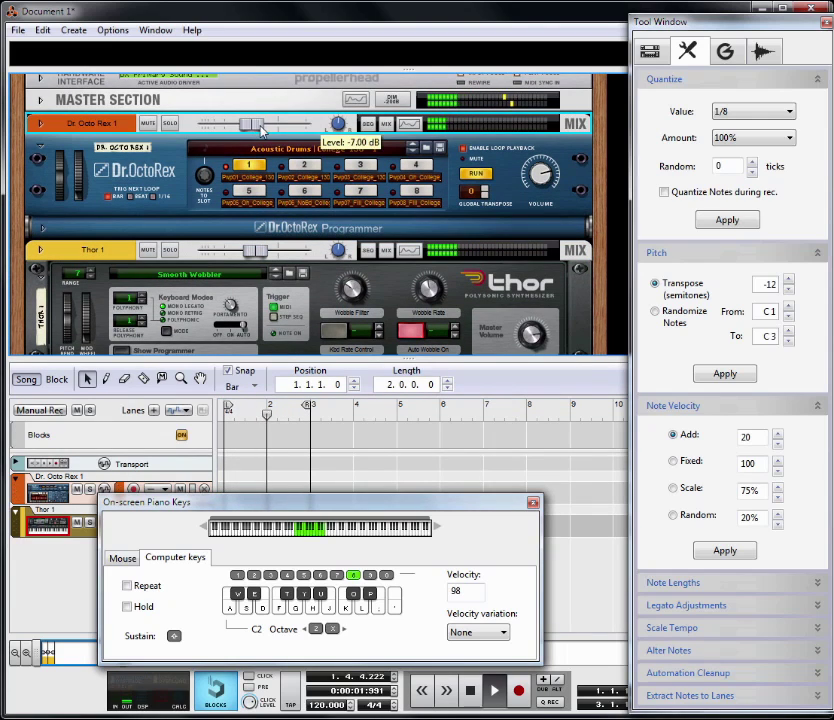
Compare the frequency spectra of the Dr. Octo Rex and Thor channels in the Spectrum EQ window during playback.
click(409, 124)
drag(522, 261, 597, 325)
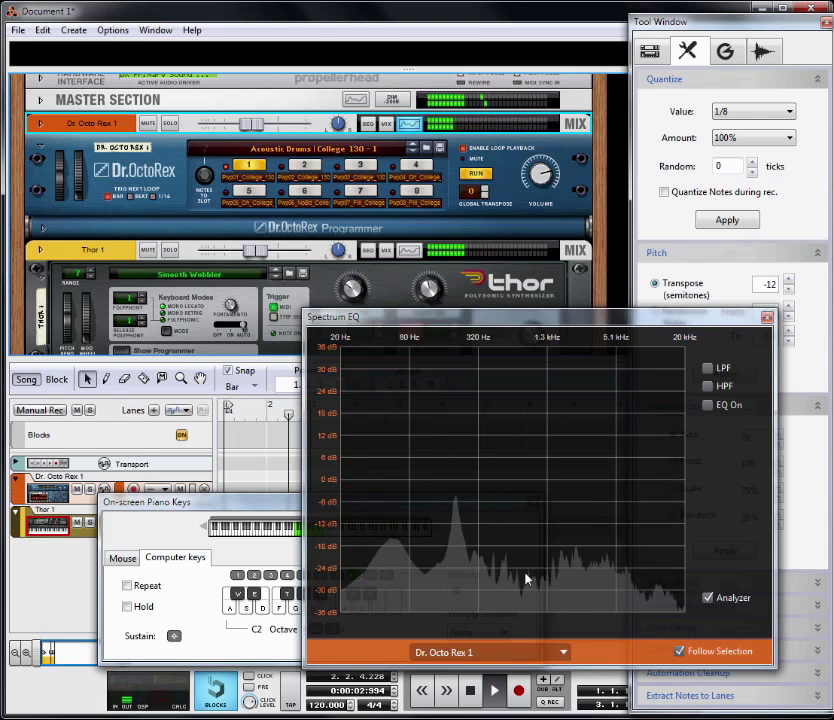
click(409, 250)
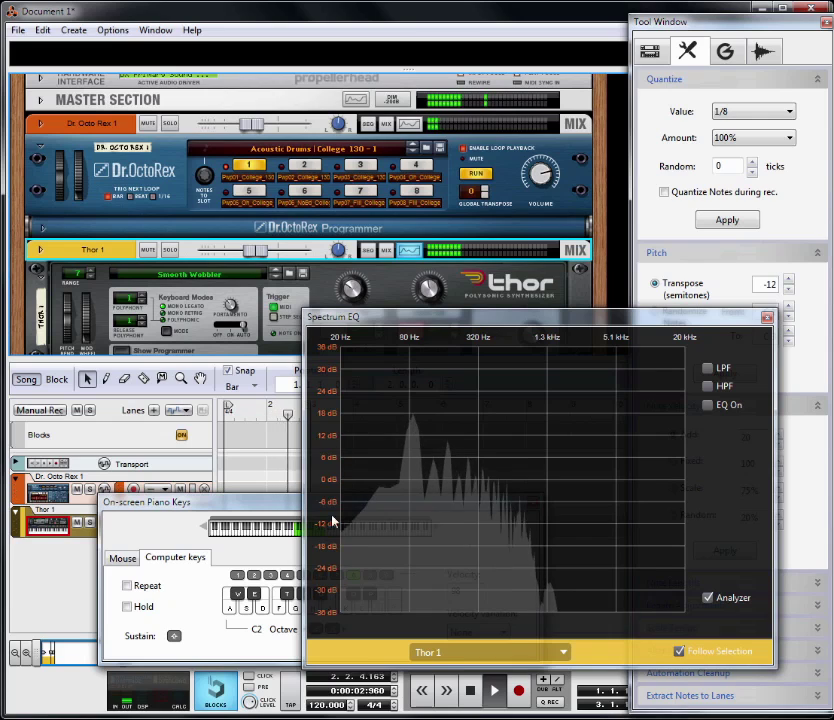
click(407, 124)
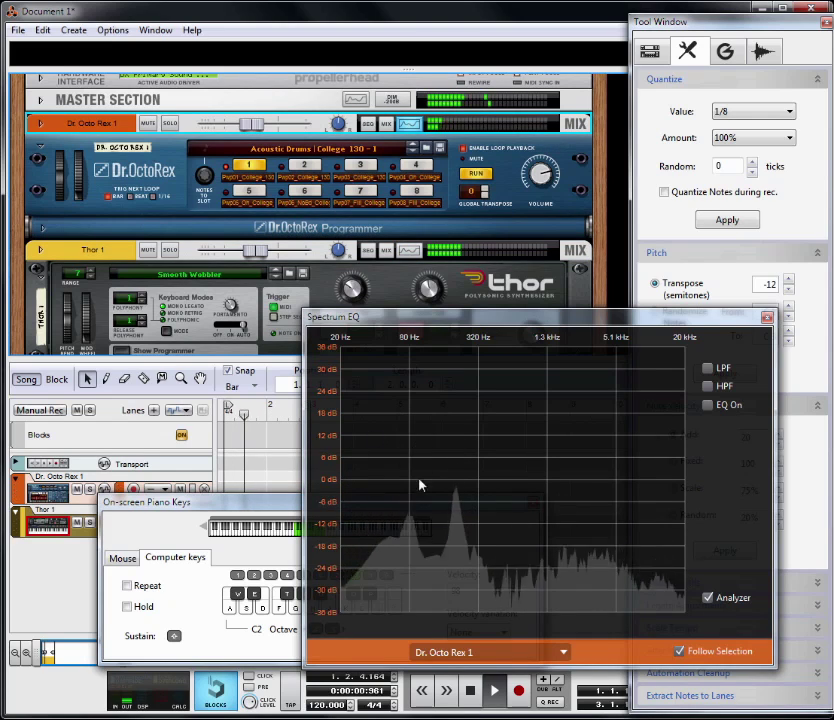
click(410, 253)
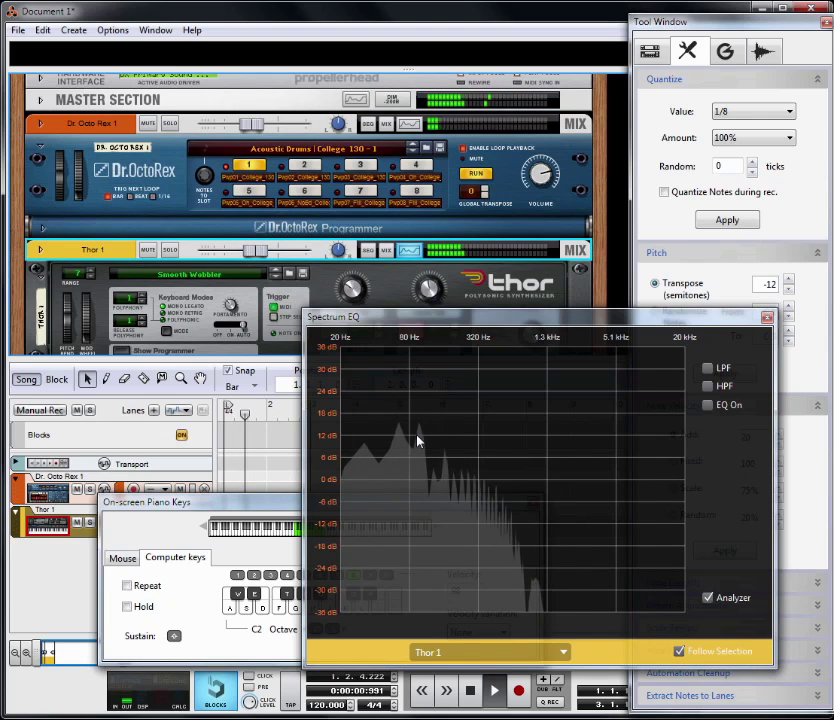
mouse_move(268, 252)
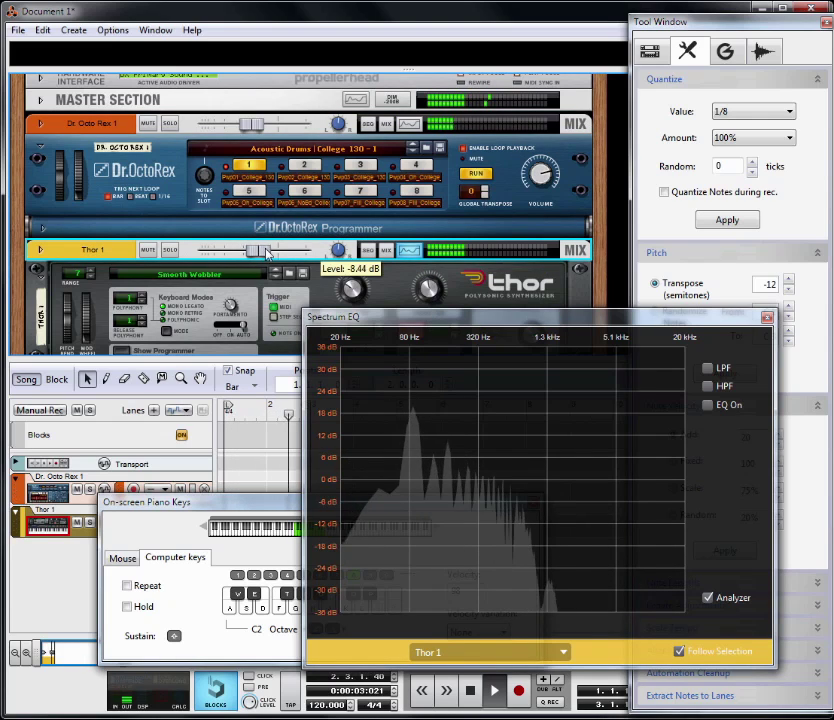
drag(266, 250, 281, 250)
drag(253, 125, 270, 128)
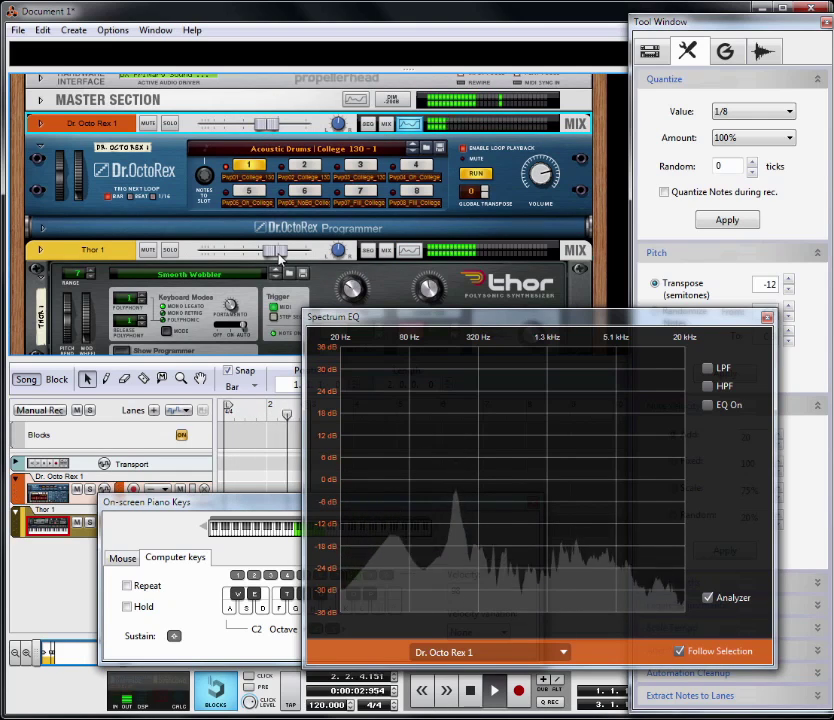
drag(278, 253, 281, 253)
drag(267, 126, 268, 126)
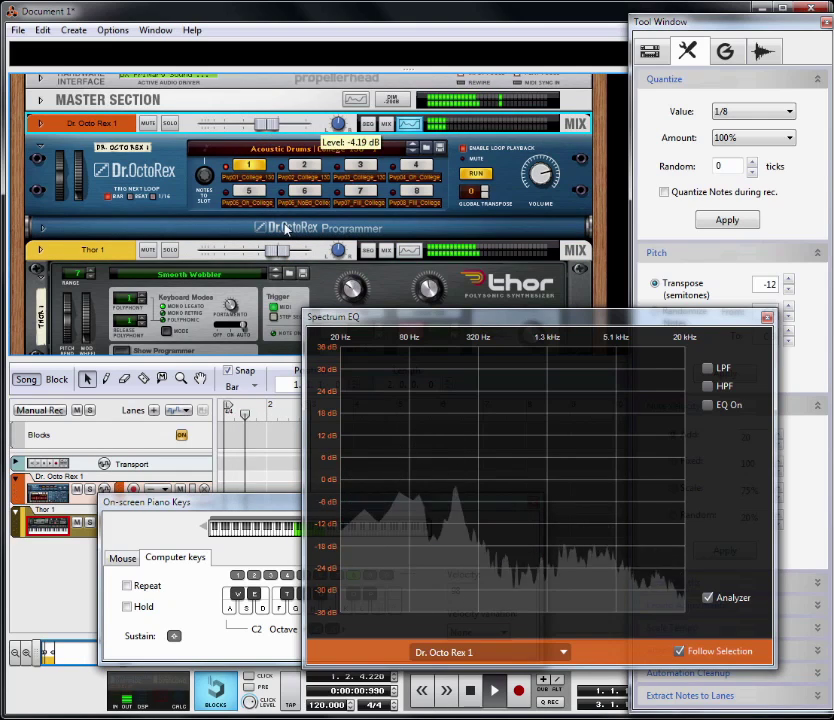
drag(282, 249, 291, 247)
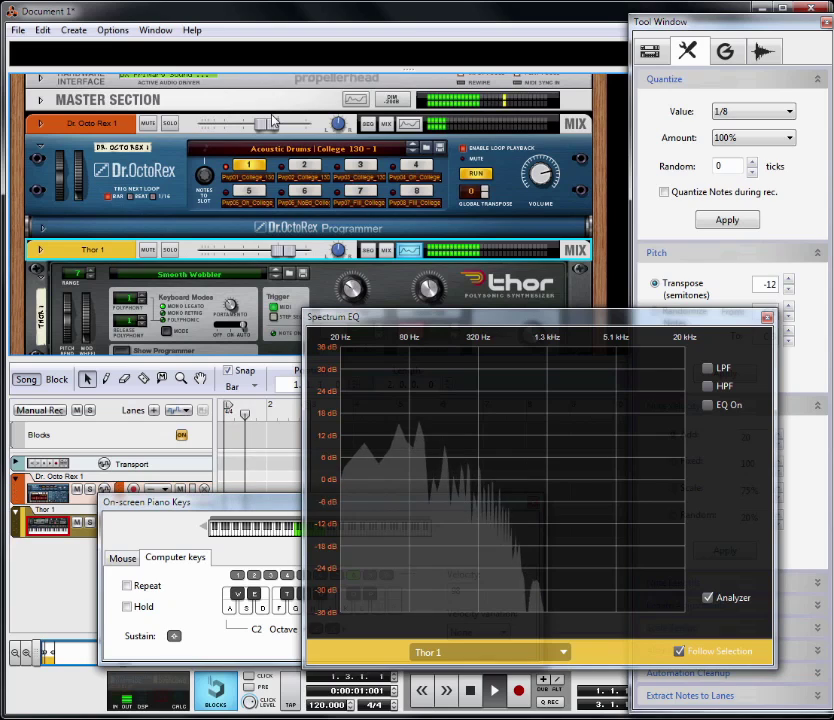
Lower the channel levels of Thor and Dr. Octo Rex, and close the Spectrum EQ window.
drag(287, 252, 266, 250)
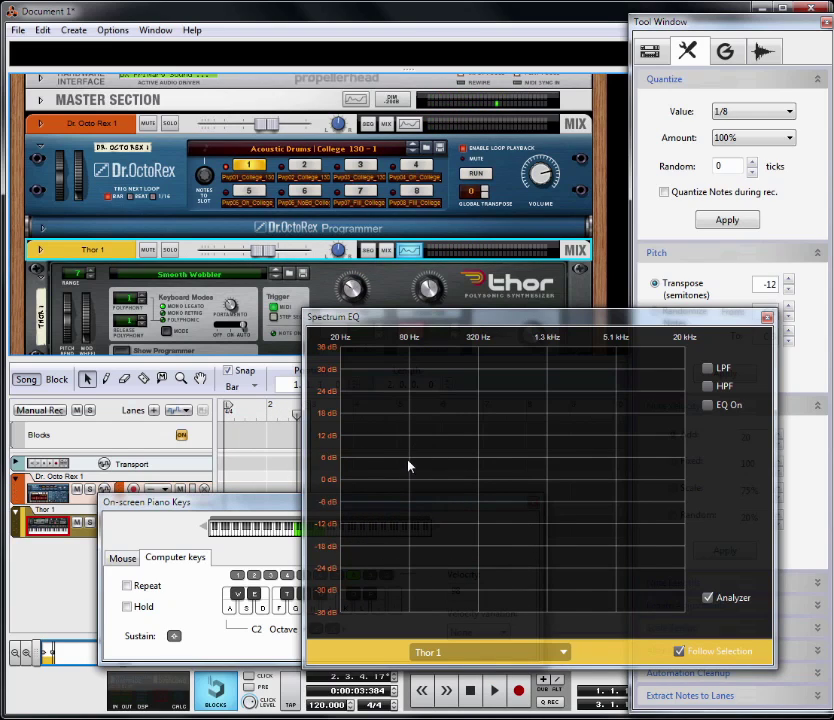
click(268, 127)
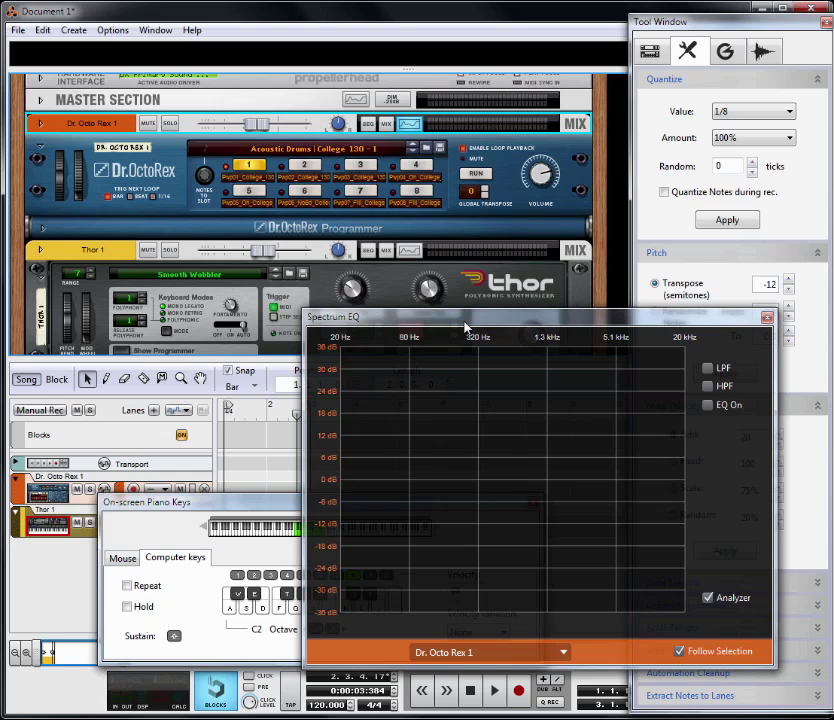
scroll(603, 168, up, 1)
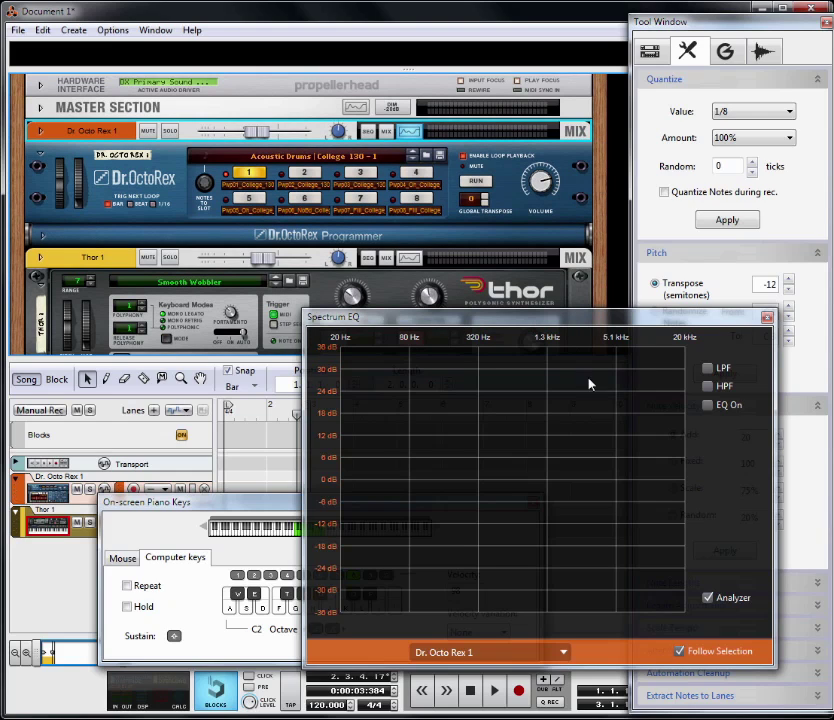
click(767, 318)
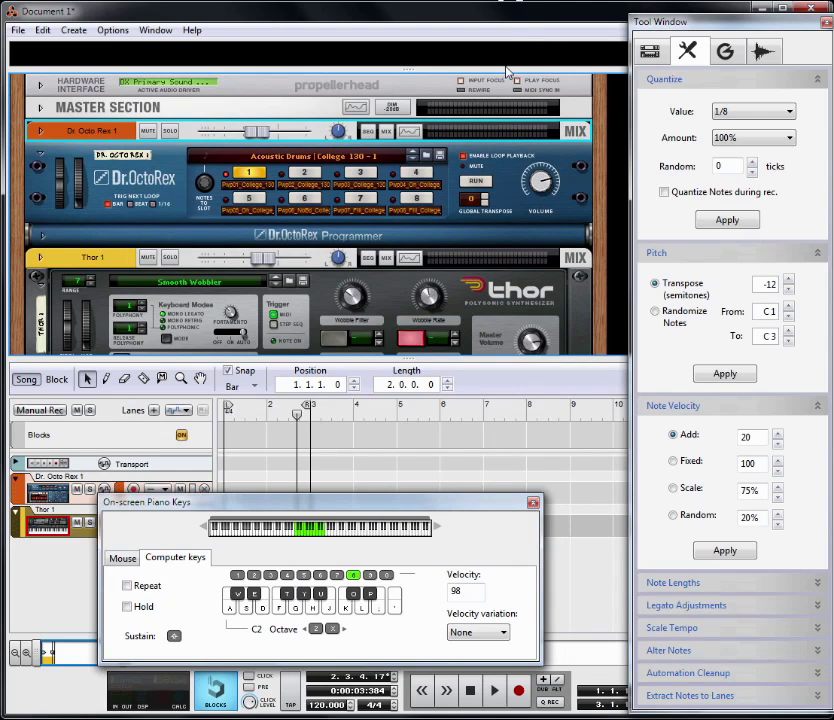
Try cutting Thor's lows in the Spectrum EQ during playback, with the low-frequency band at about -14 dB near 68 Hz, and switch the EQ off.
key(space)
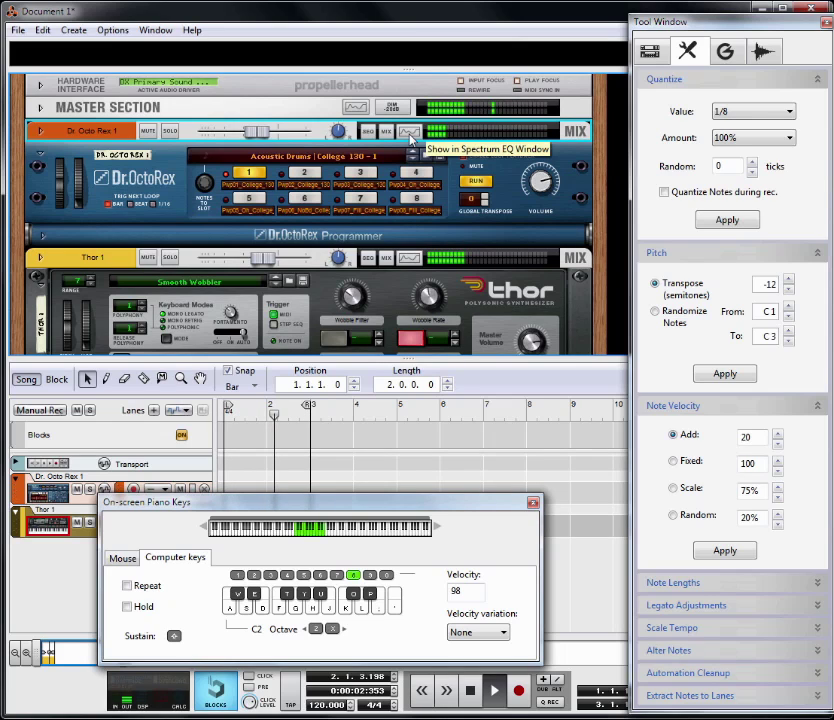
click(409, 257)
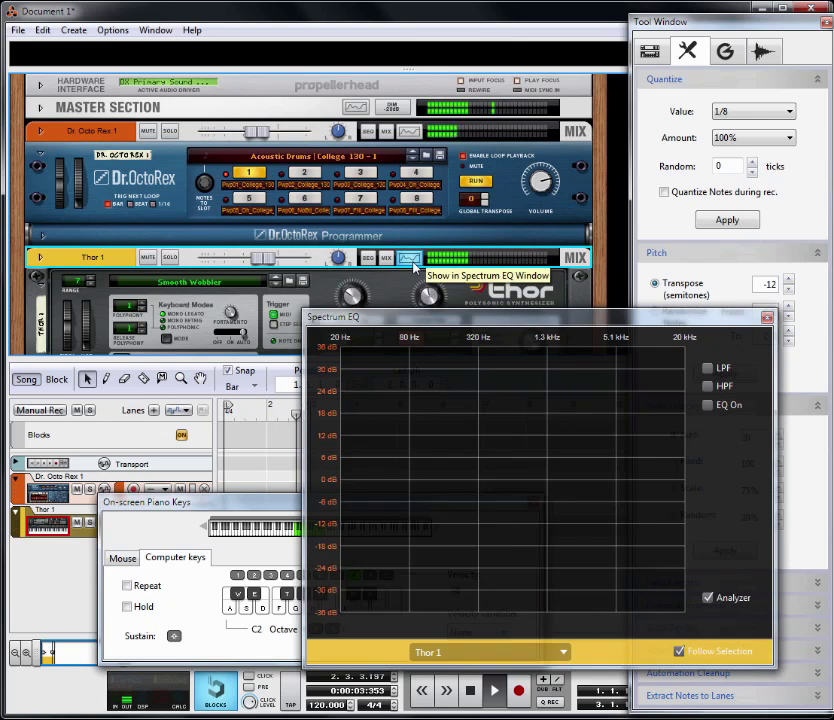
click(712, 406)
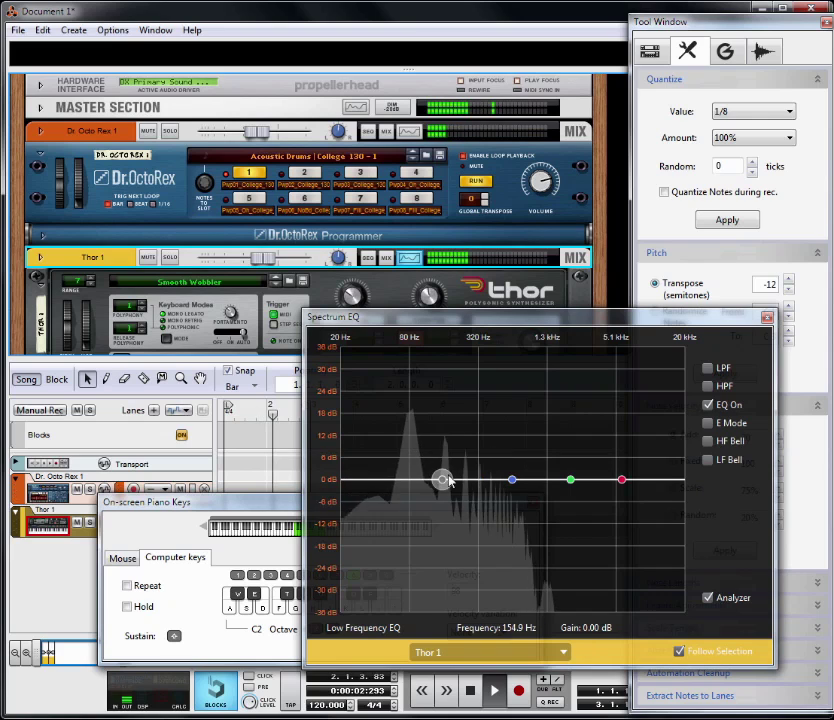
drag(442, 480, 372, 478)
drag(520, 481, 455, 348)
drag(460, 504, 455, 476)
drag(386, 479, 405, 535)
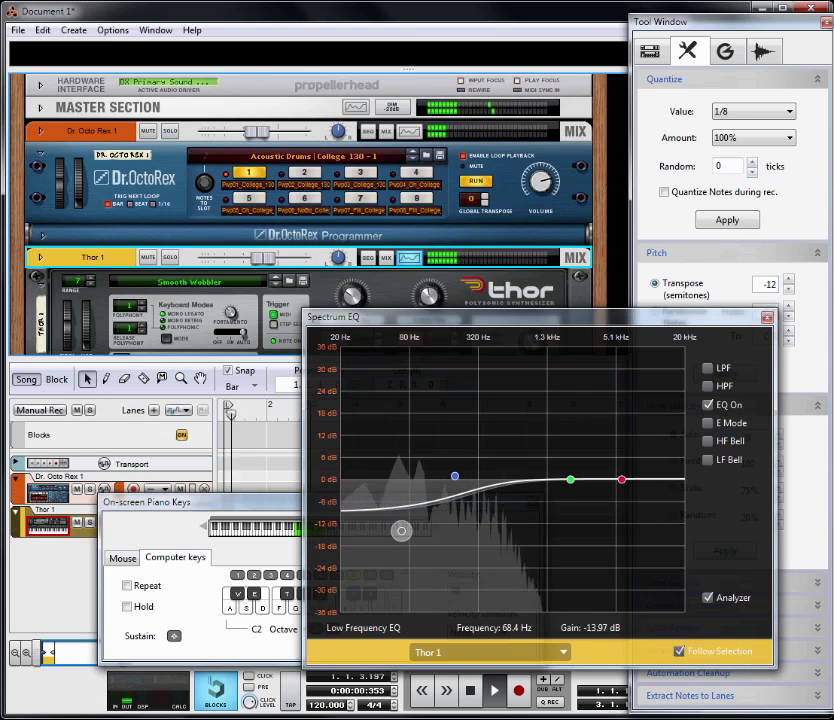
click(708, 405)
Add an MClass Equalizer from the Studio FX devices directly below Thor.
click(651, 52)
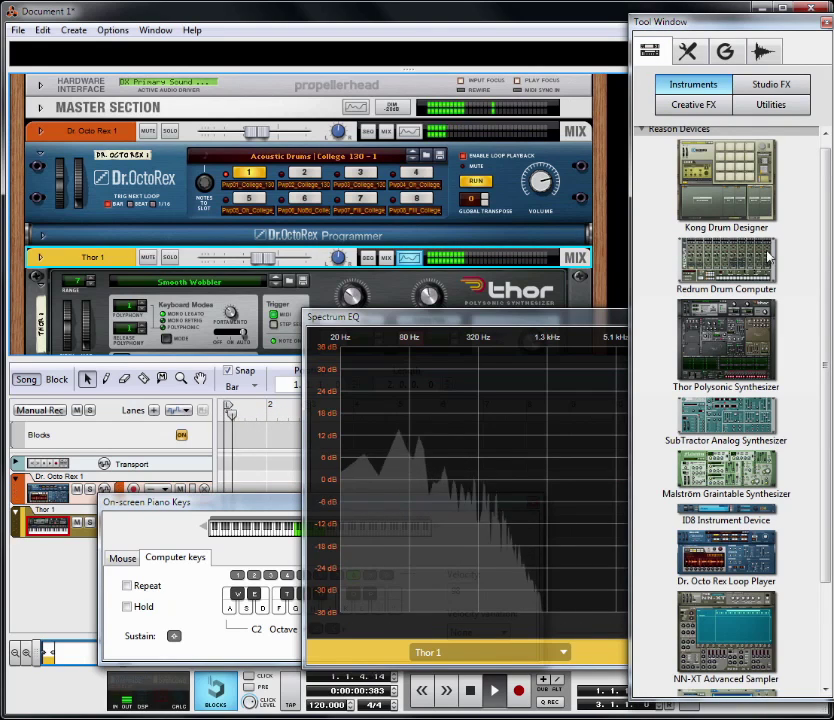
click(772, 88)
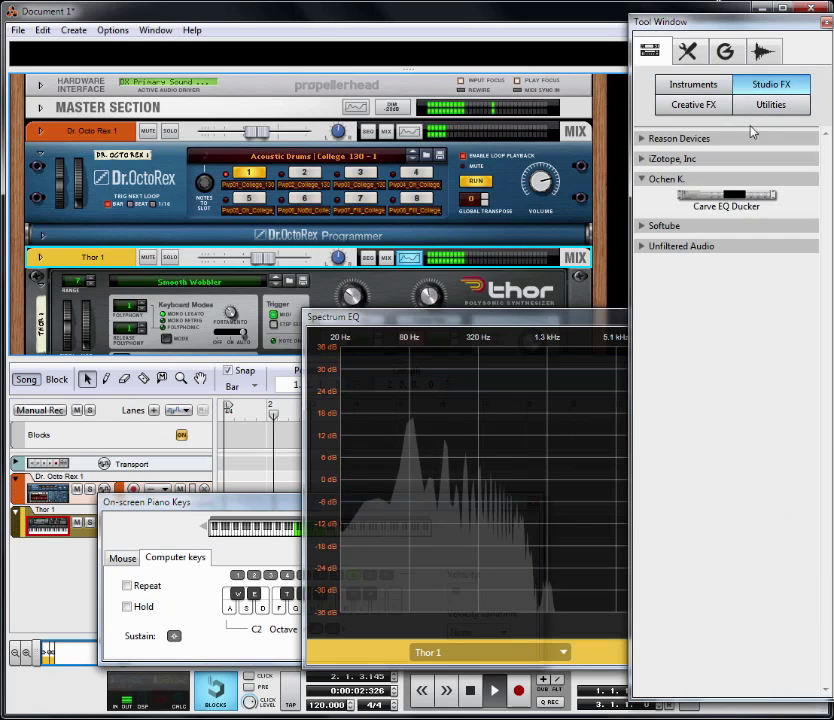
click(752, 136)
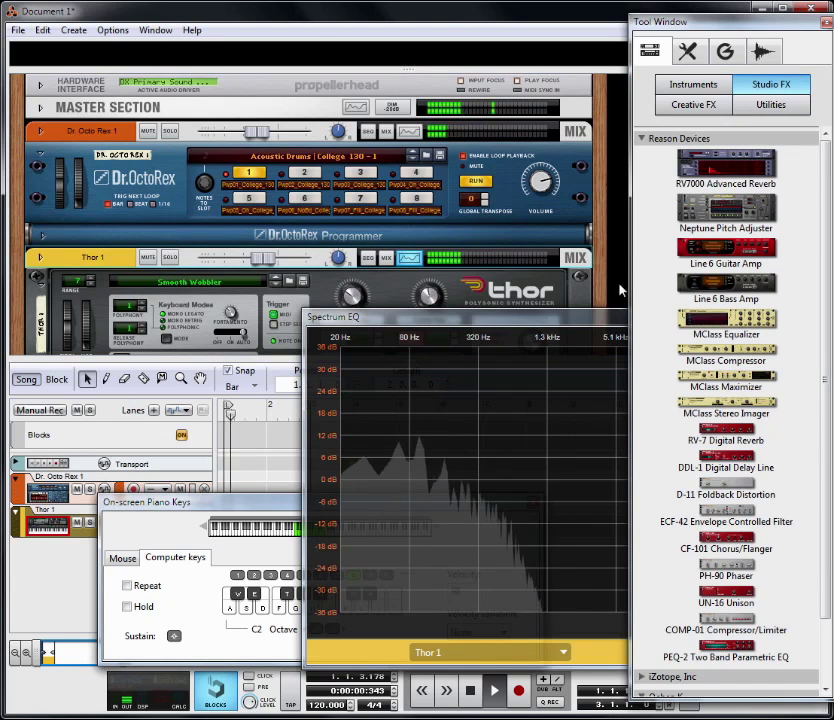
drag(726, 320, 417, 276)
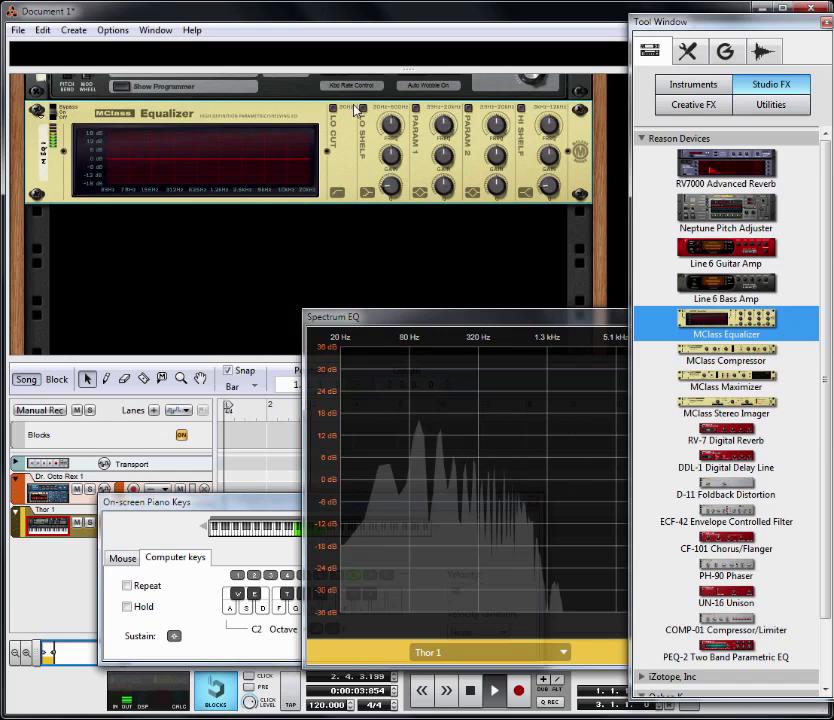
Enable Parametric 1 on the MClass Equalizer and cut about 18 dB near 78 Hz.
click(416, 109)
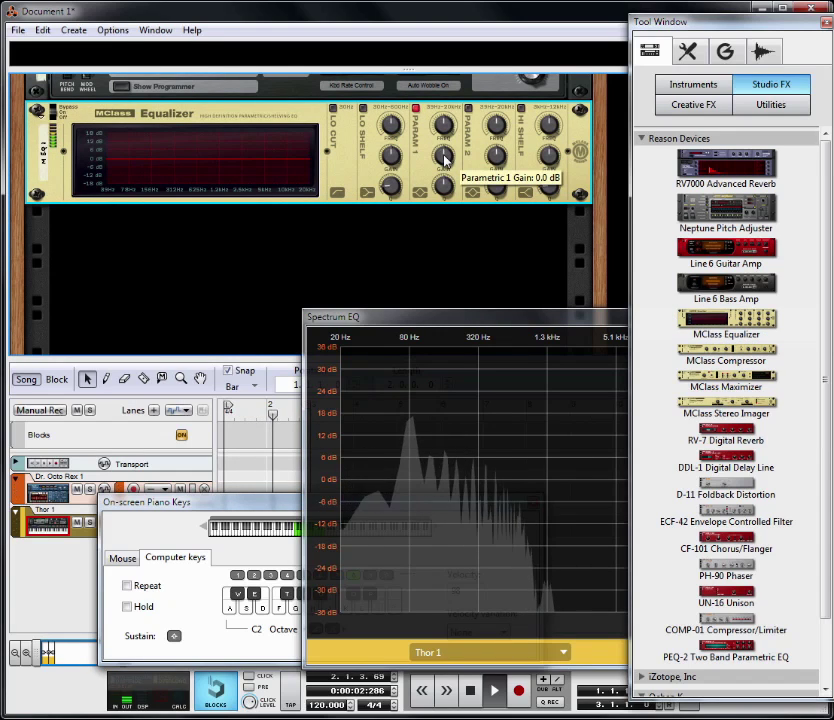
drag(442, 156, 443, 172)
mouse_move(442, 124)
mouse_down()
mouse_move(447, 150)
mouse_move(440, 136)
mouse_up()
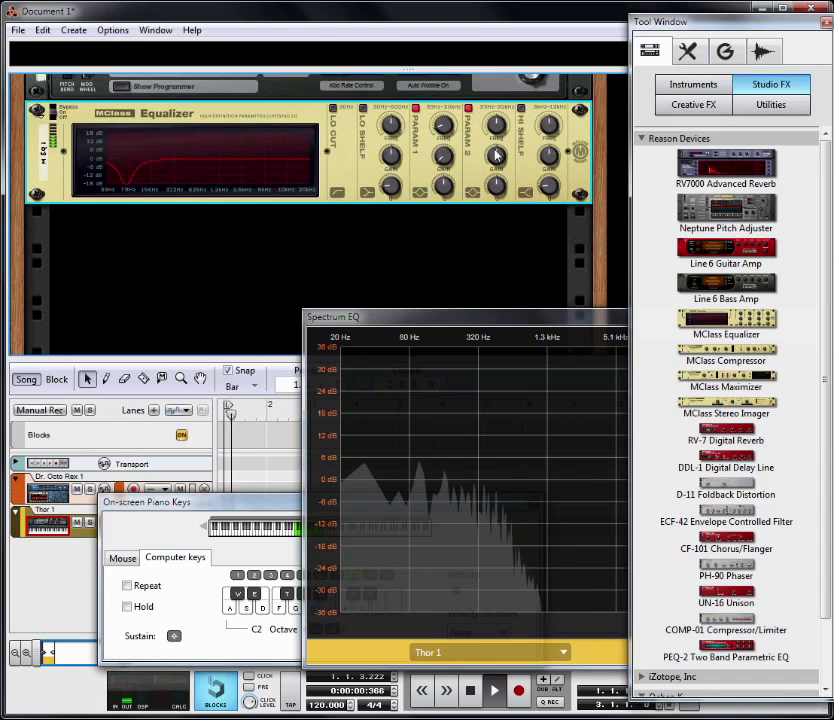
Shape a gentle boost near 625 Hz with Parametric 2 on the MClass Equalizer, and stop playback.
drag(496, 157, 501, 120)
drag(505, 200, 509, 208)
drag(506, 137, 500, 190)
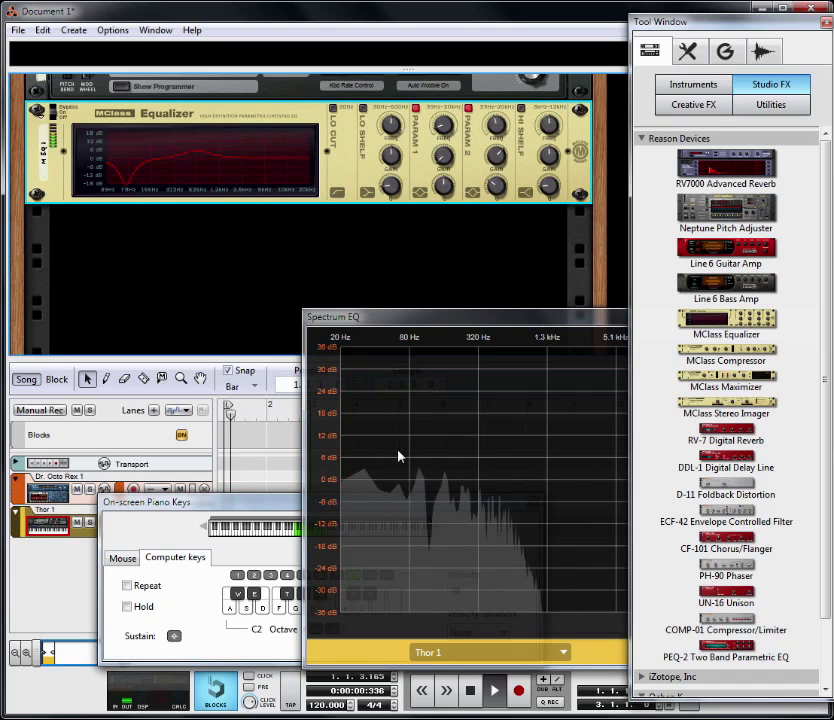
key(space)
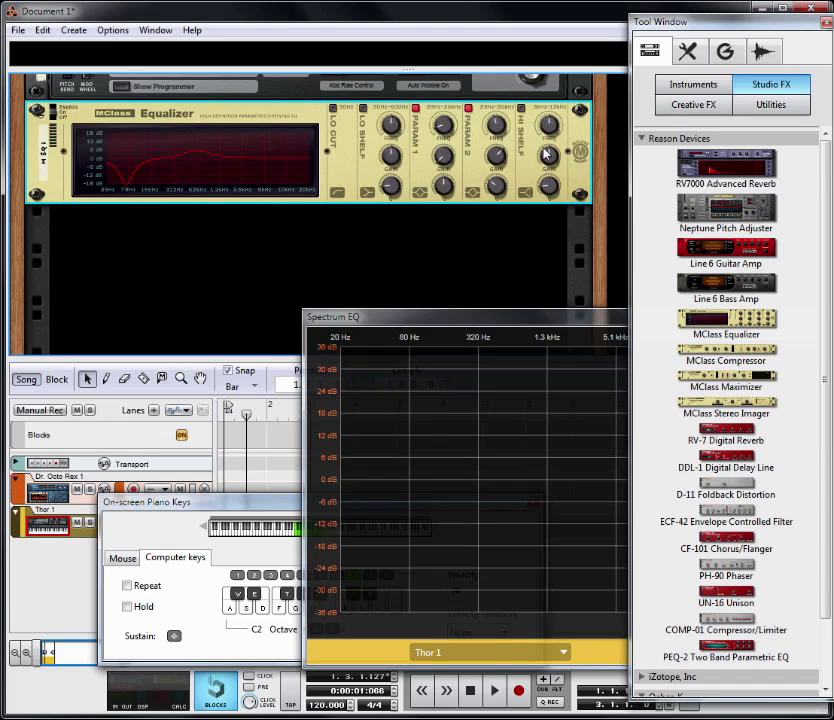
Delete the MClass Equalizer from the rack.
scroll(597, 133, up, 2)
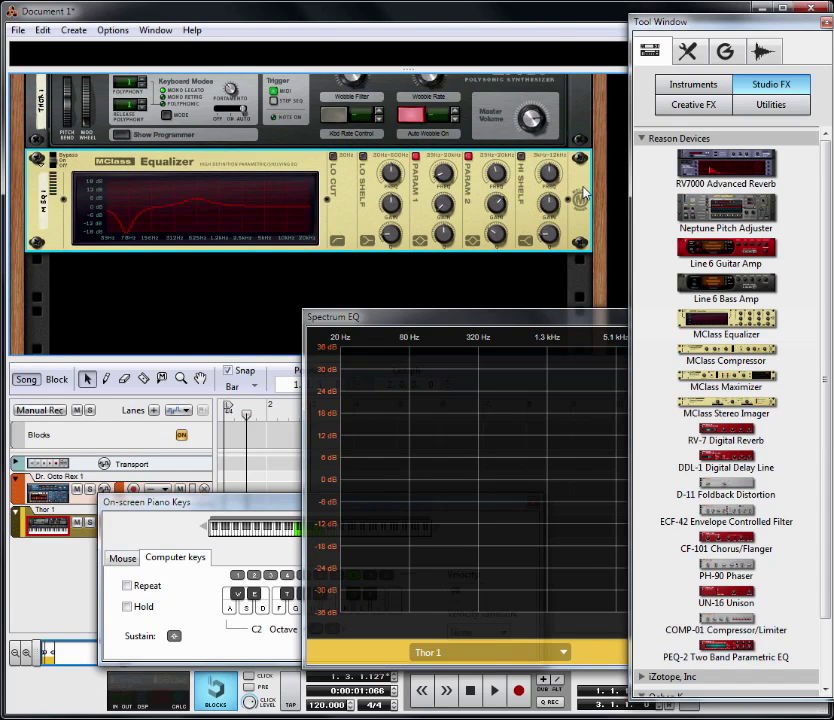
key(Delete)
scroll(592, 235, up, 4)
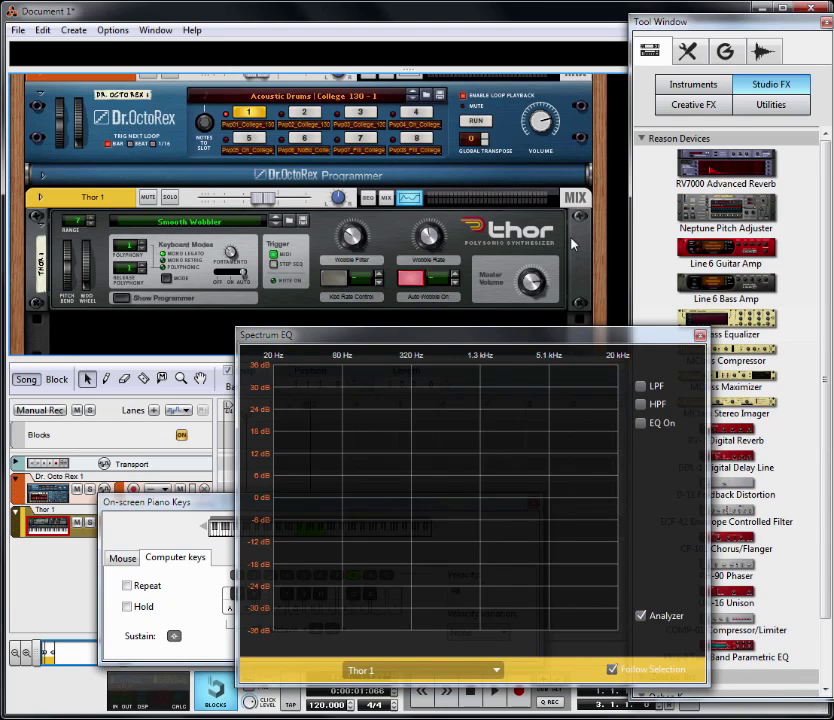
Add a Carve EQ Ducker from Ochen K.'s Studio FX devices directly below Thor.
click(744, 140)
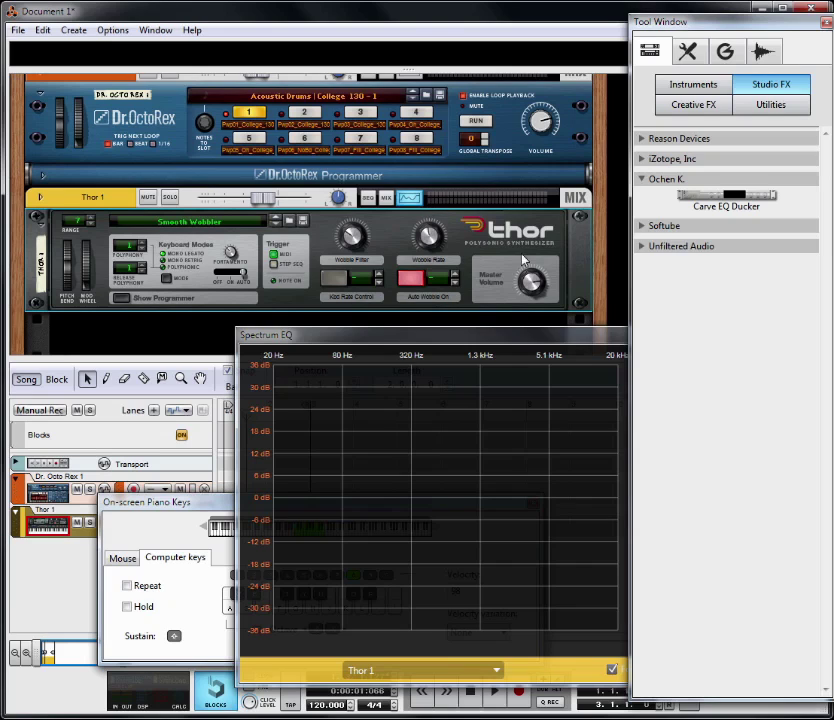
drag(703, 205, 140, 195)
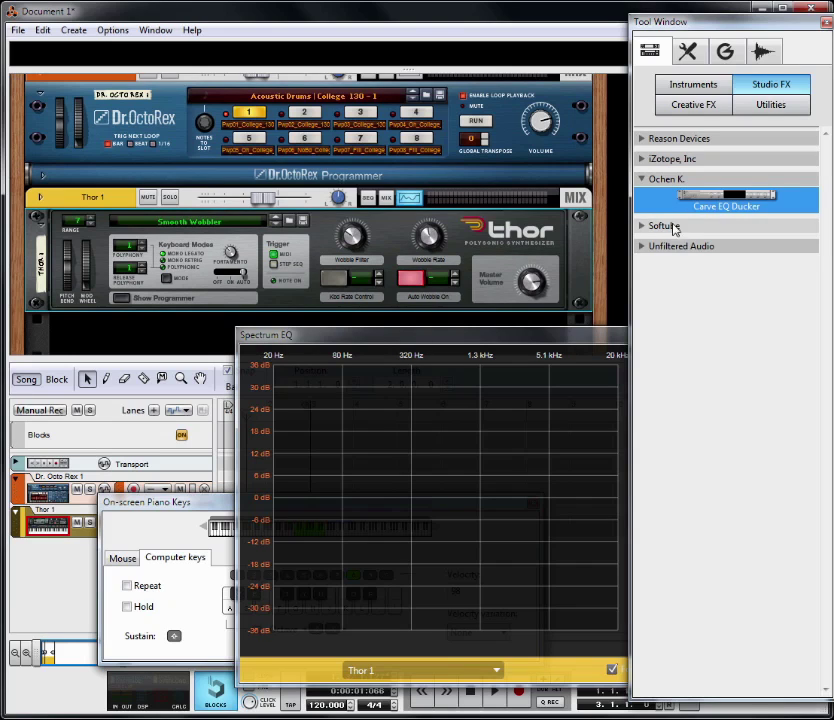
click(272, 307)
key(ctrl+z)
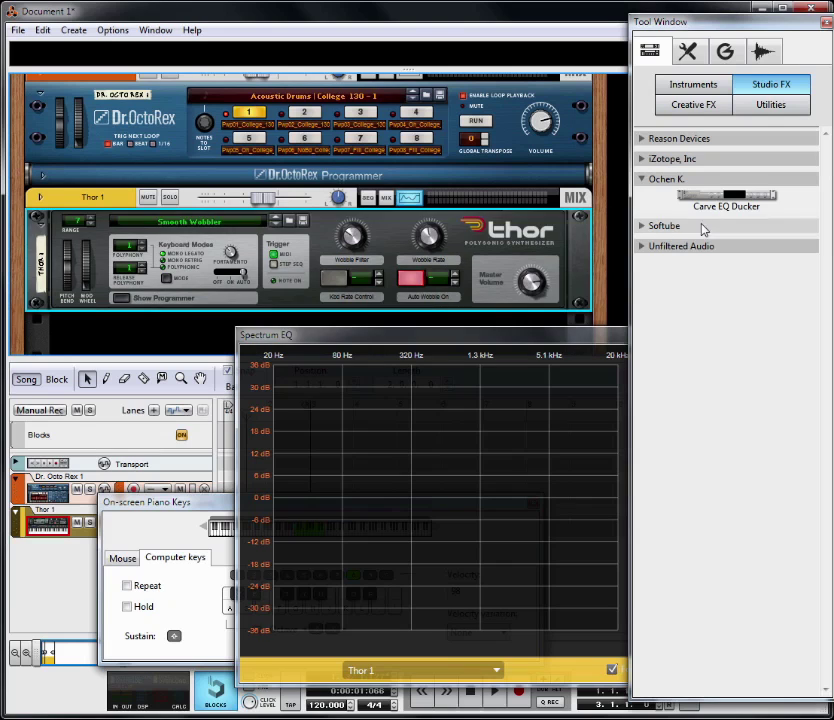
drag(690, 197, 165, 328)
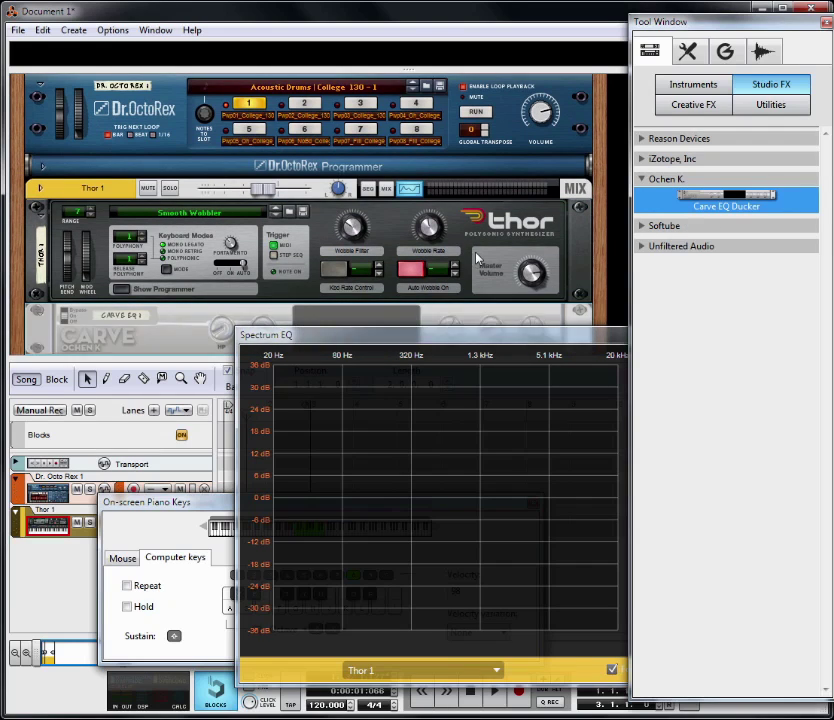
Turn the rack to its rear side and expose the Dr. Octo Rex mix channel's connections in a taller rack area.
key(Tab)
scroll(596, 231, down, 2)
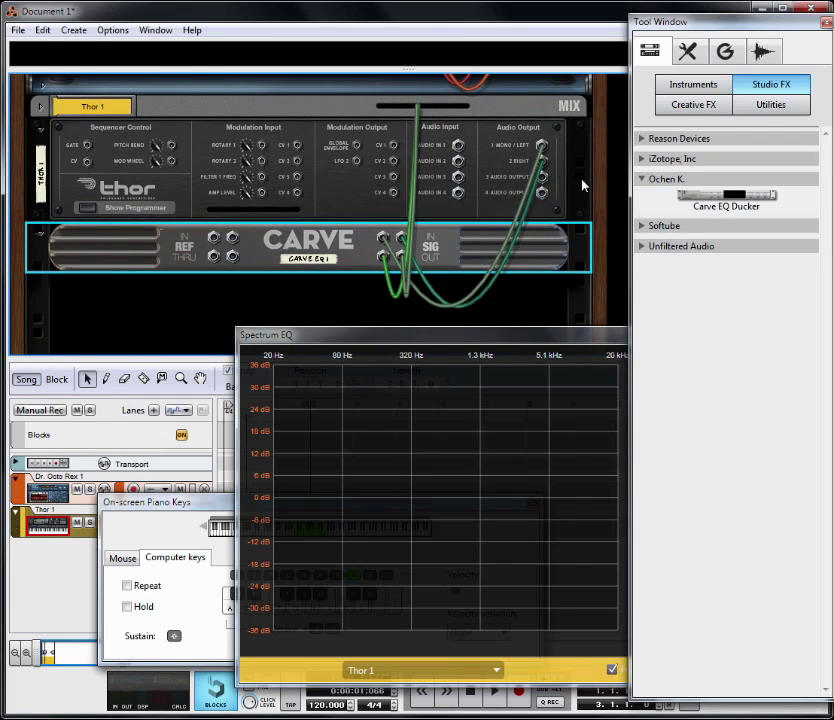
key(space)
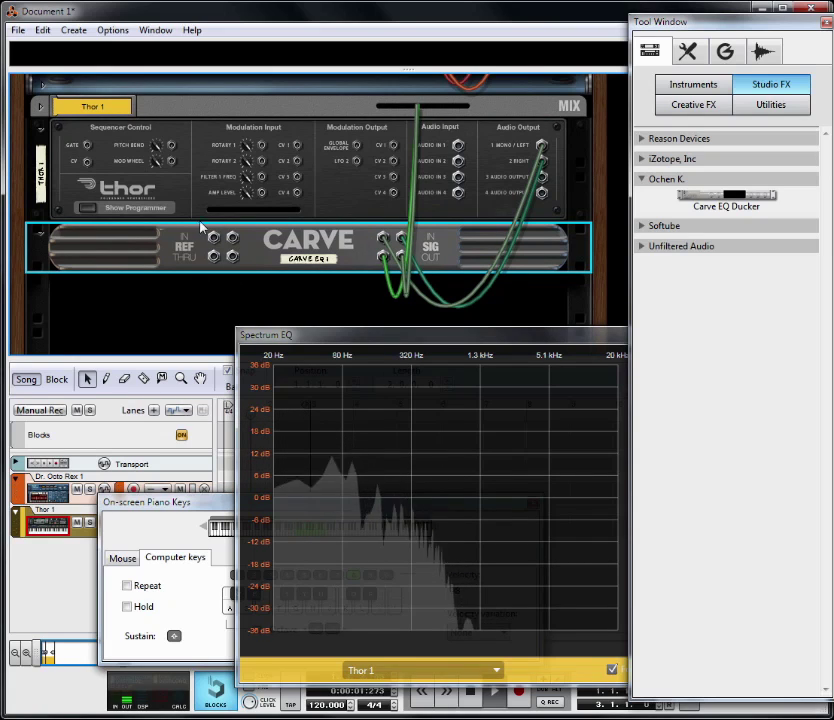
scroll(596, 182, up, 2)
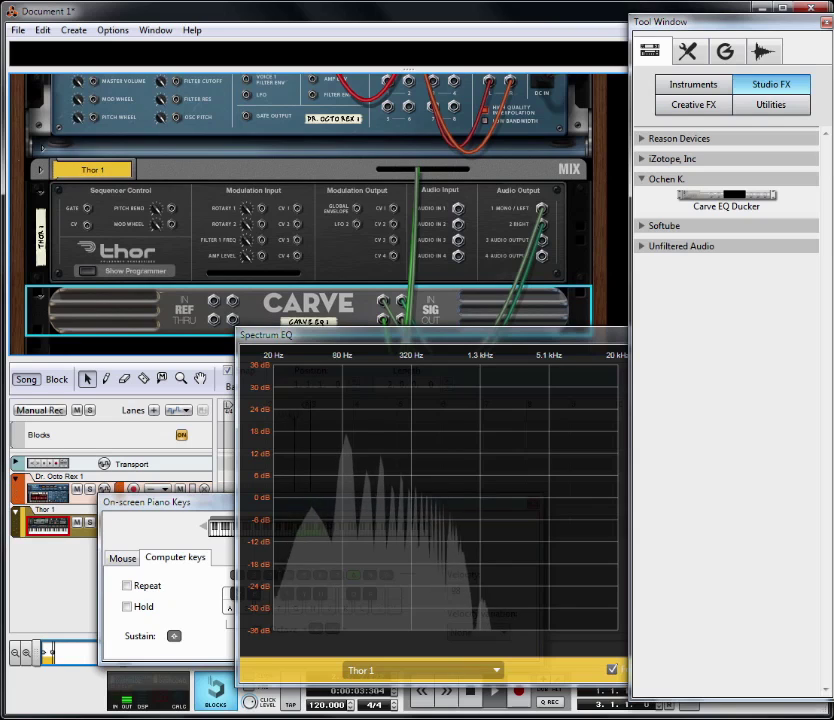
scroll(20, 165, up, 1)
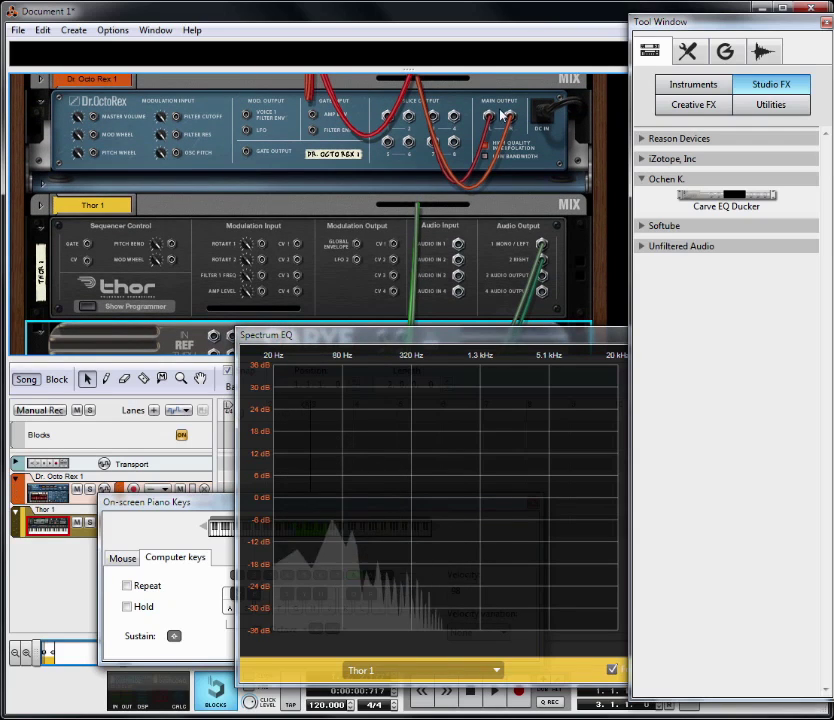
click(52, 86)
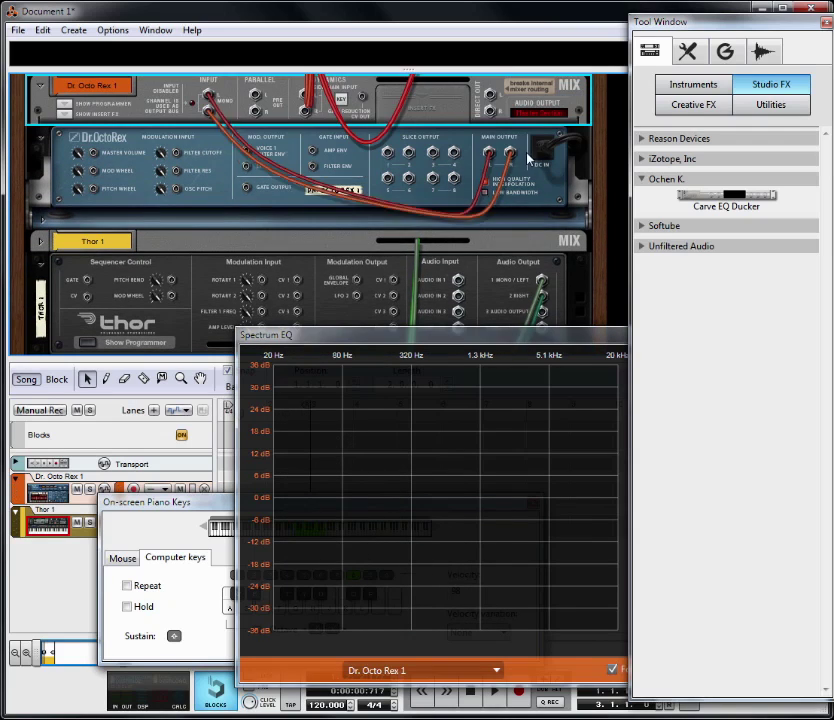
scroll(181, 307, up, 1)
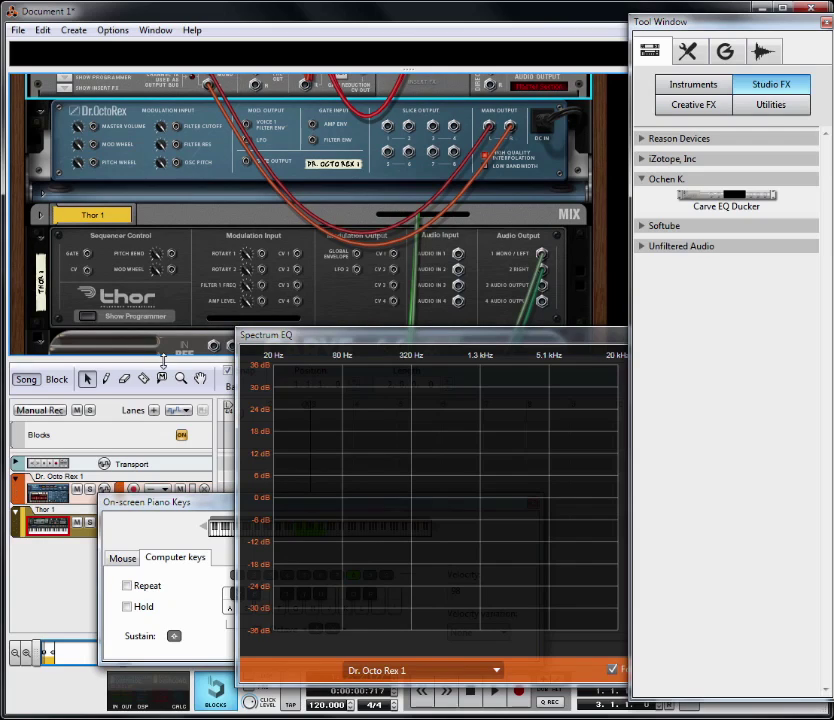
drag(165, 405, 165, 465)
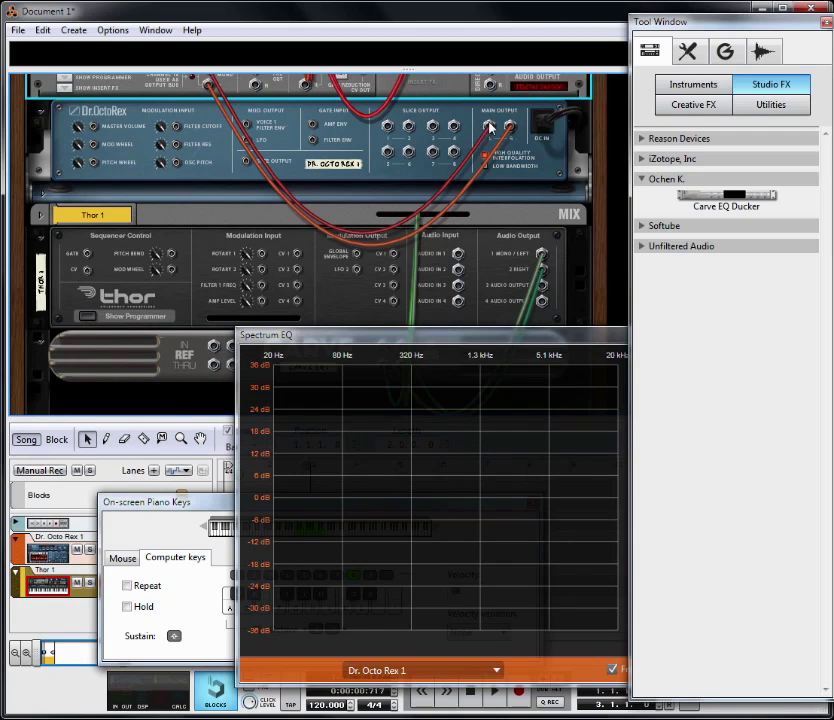
Route Dr. Octo Rex's main outputs into Carve's reference inputs, and Carve's reference thru outputs to the drum mix channel's inputs.
drag(490, 127, 213, 352)
key(F2)
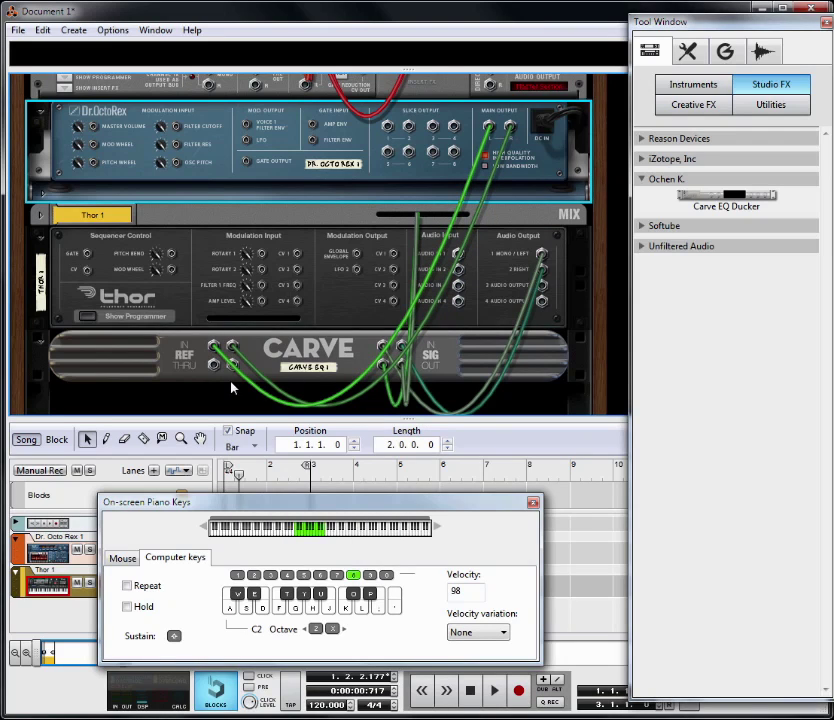
drag(212, 370, 208, 140)
scroll(208, 228, down, 4)
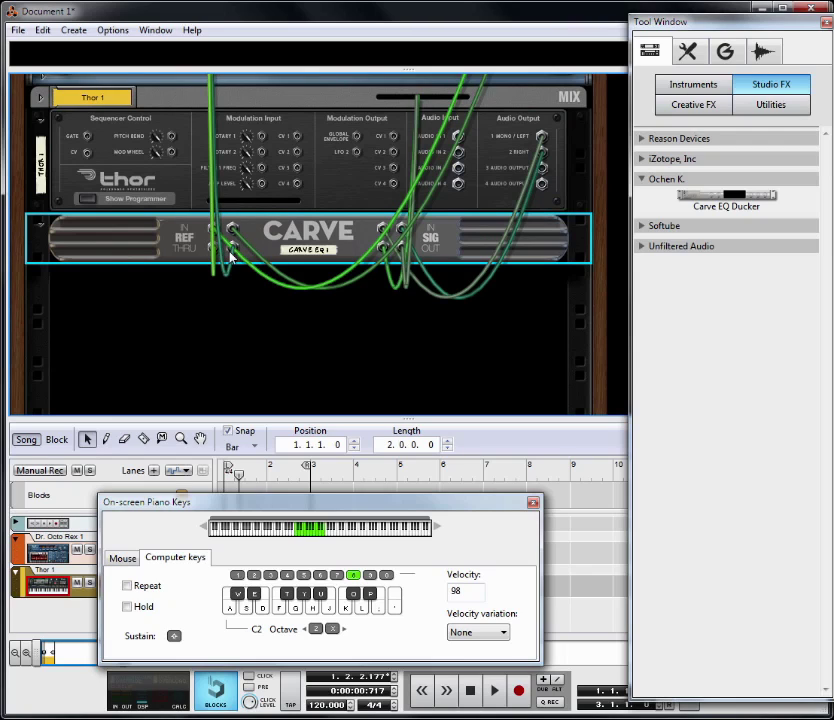
scroll(266, 281, up, 3)
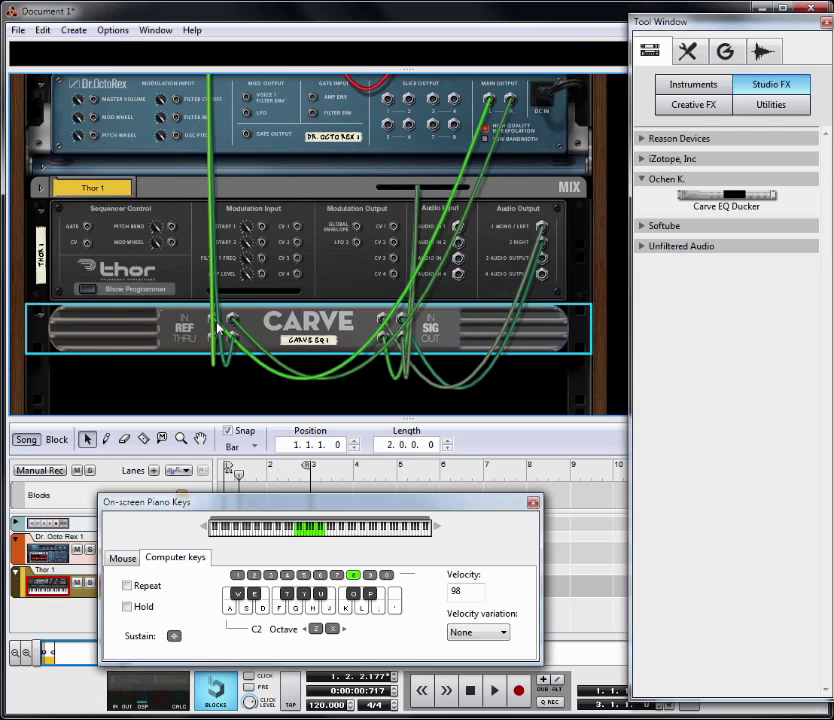
scroll(226, 300, up, 3)
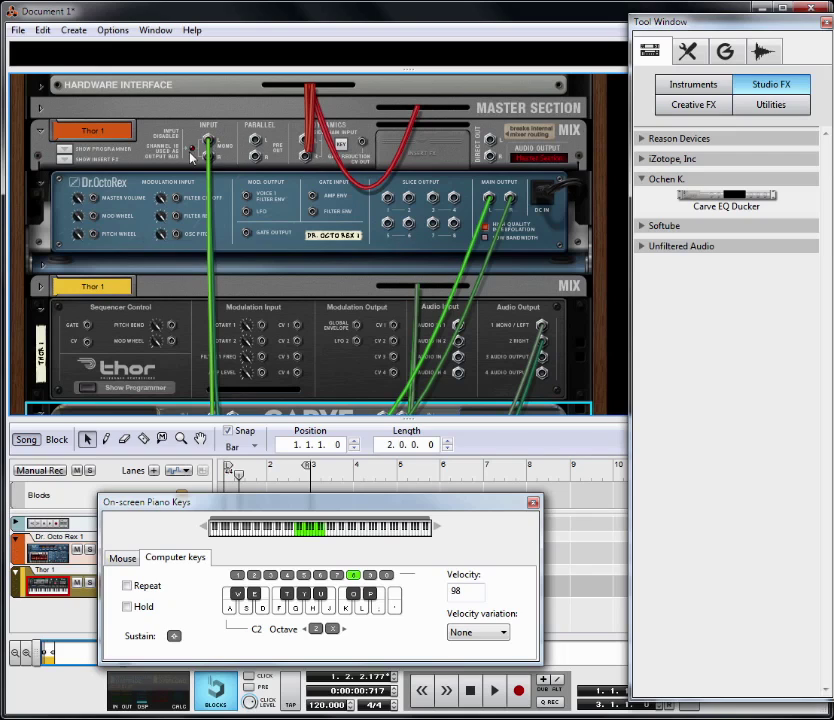
scroll(214, 150, down, 3)
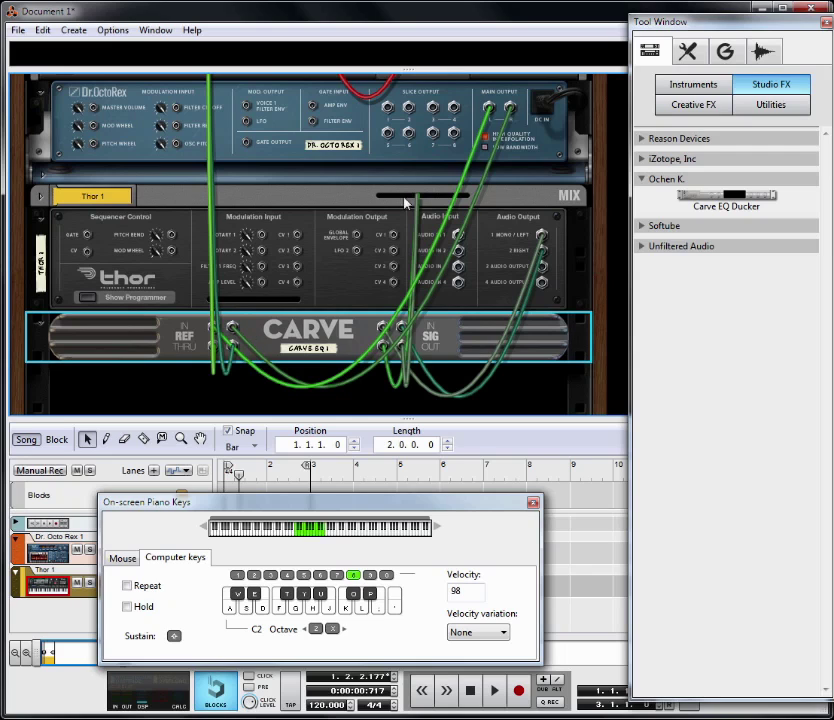
Return to the rack front, run the Dr. Octo Rex loop, and lower Carve's LP filter to limit the ducking to low frequencies.
key(Tab)
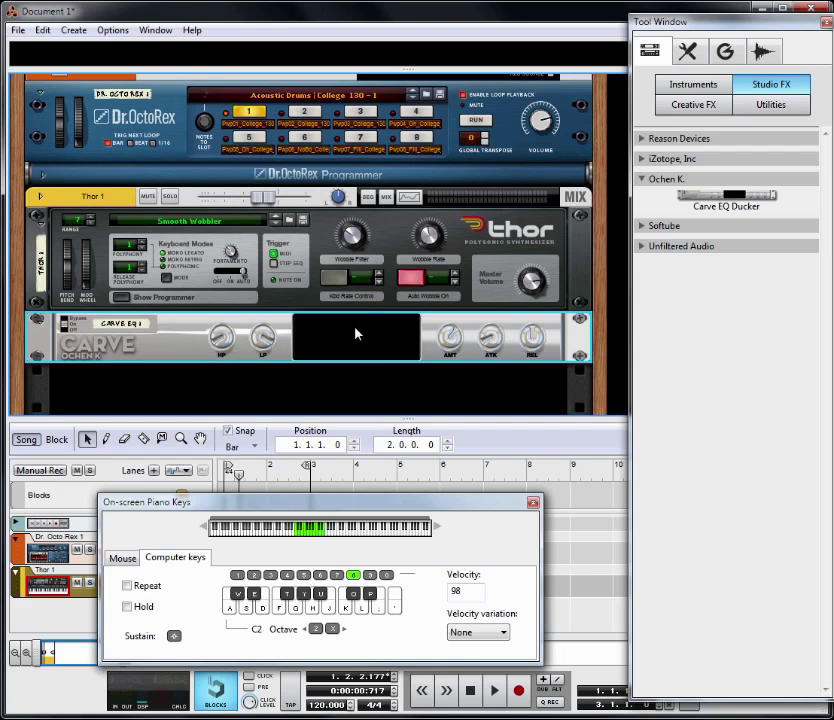
click(478, 121)
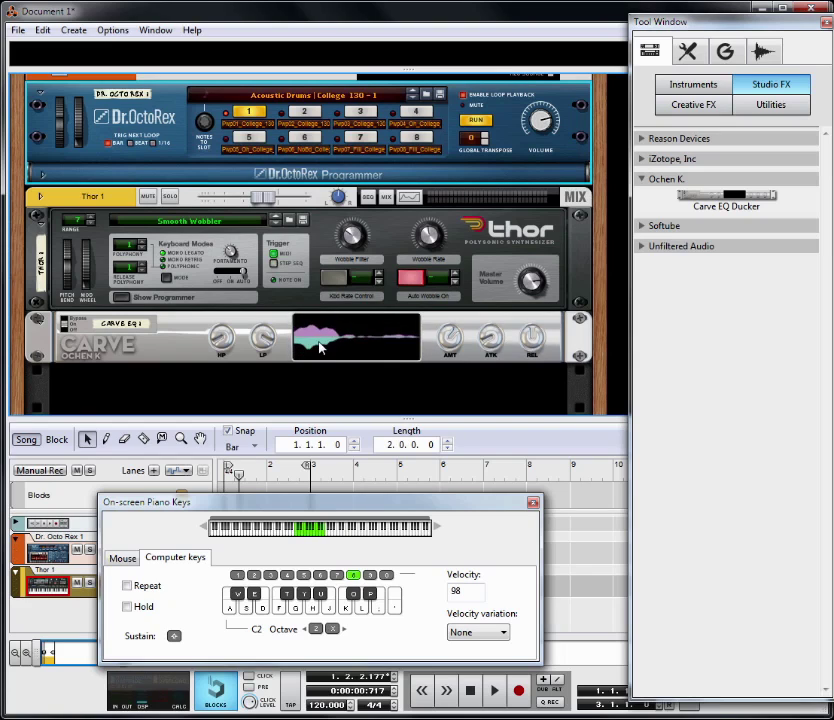
click(263, 352)
mouse_move(263, 353)
mouse_down()
mouse_move(256, 388)
mouse_move(255, 369)
mouse_up()
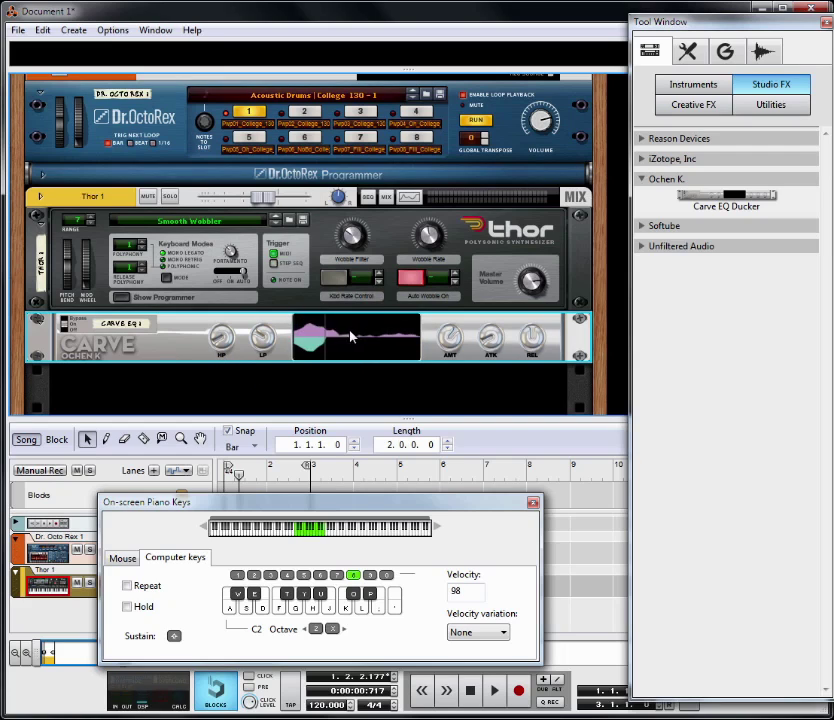
Show the Spectrum EQ window and move it lower so Carve's display stays uncovered.
click(418, 332)
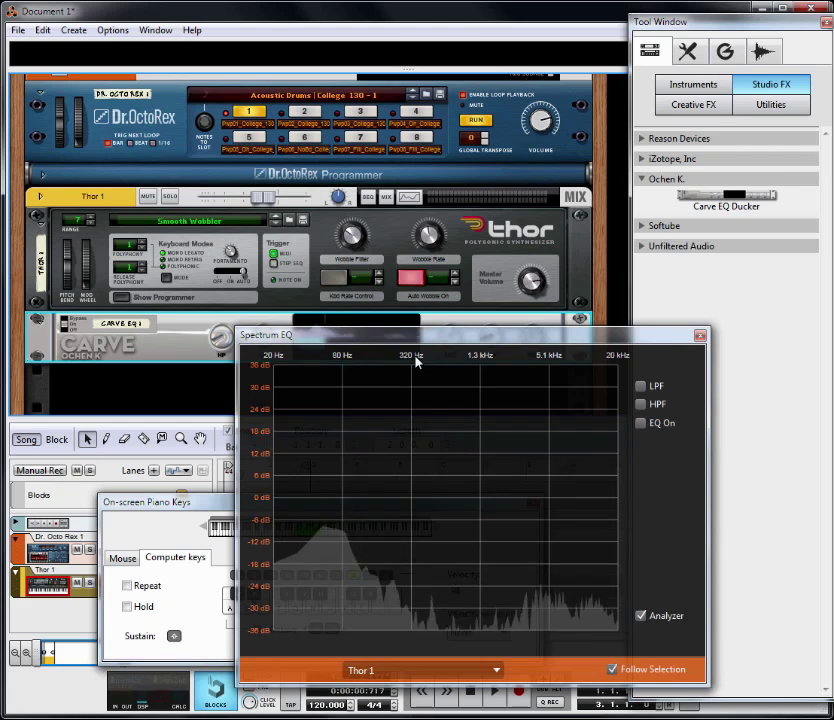
drag(413, 341, 473, 369)
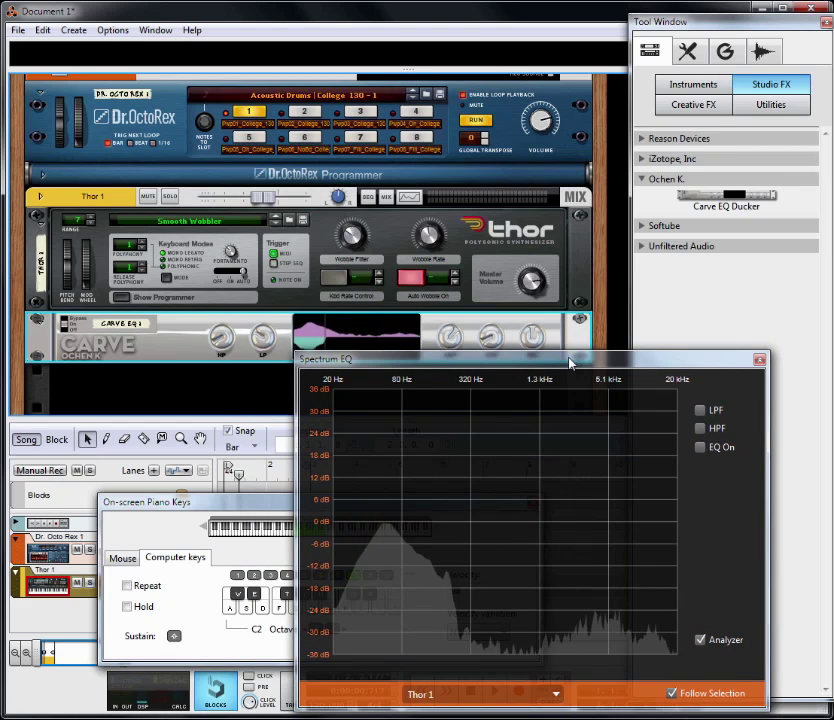
Close the Spectrum EQ window and raise Carve's LP and HP filters, with the high pass at 9%.
drag(571, 361, 625, 366)
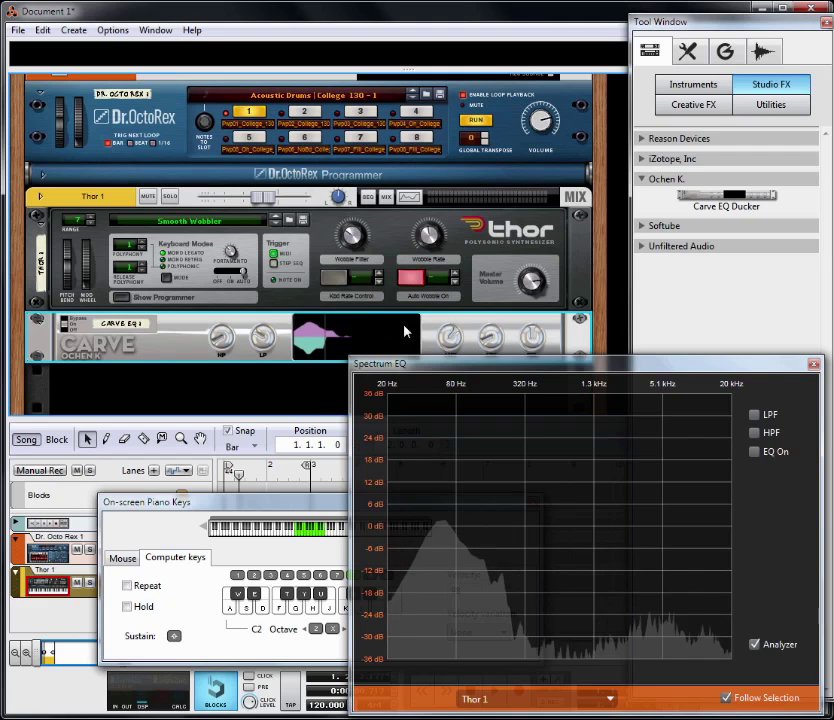
mouse_move(224, 349)
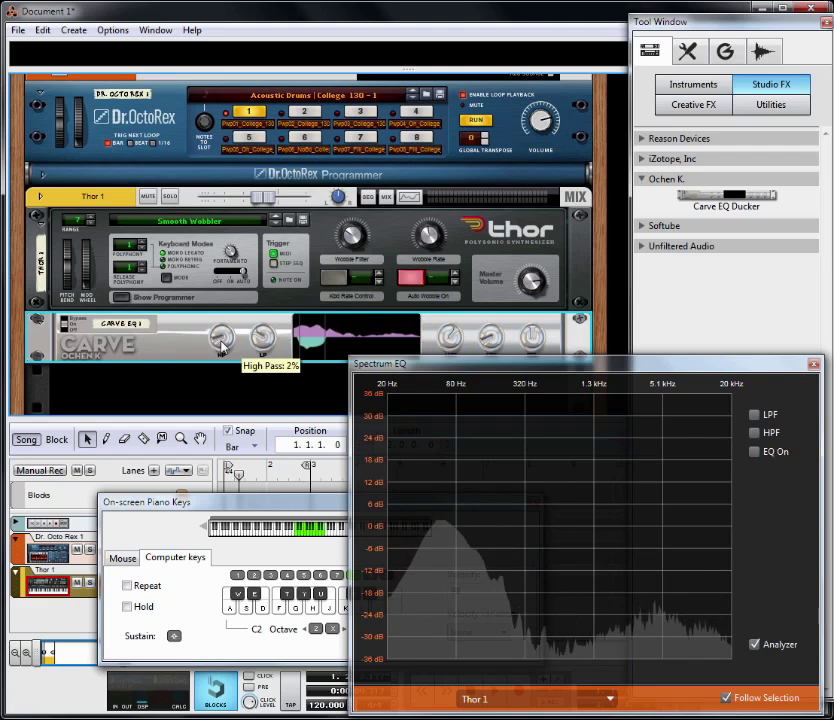
click(811, 367)
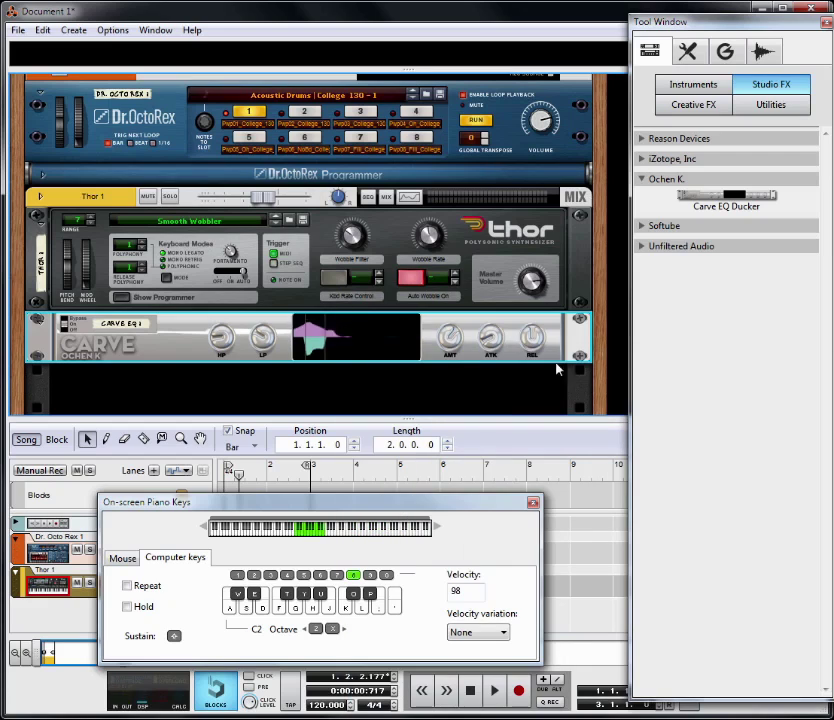
mouse_move(265, 343)
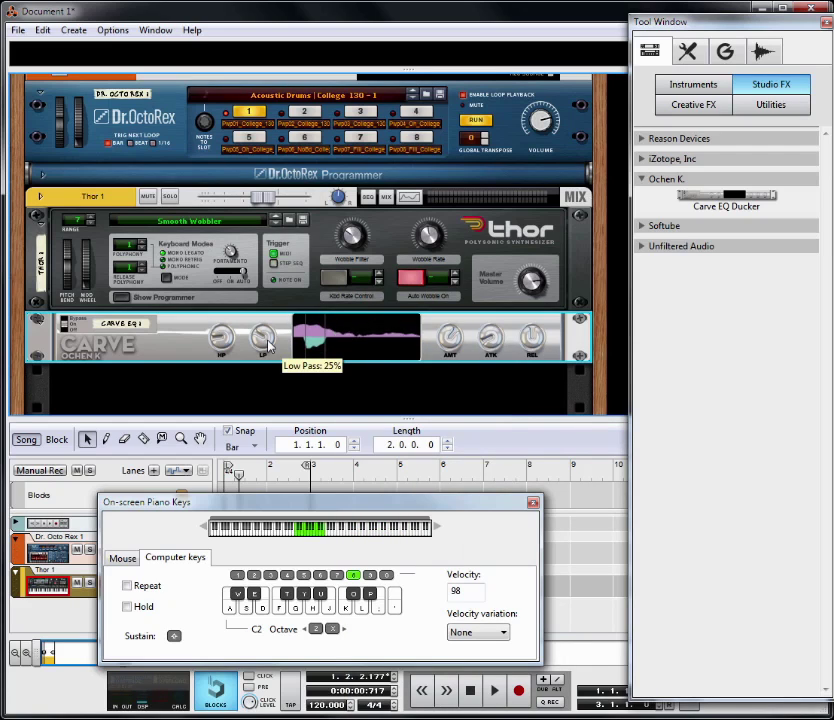
drag(267, 344, 267, 318)
mouse_move(222, 345)
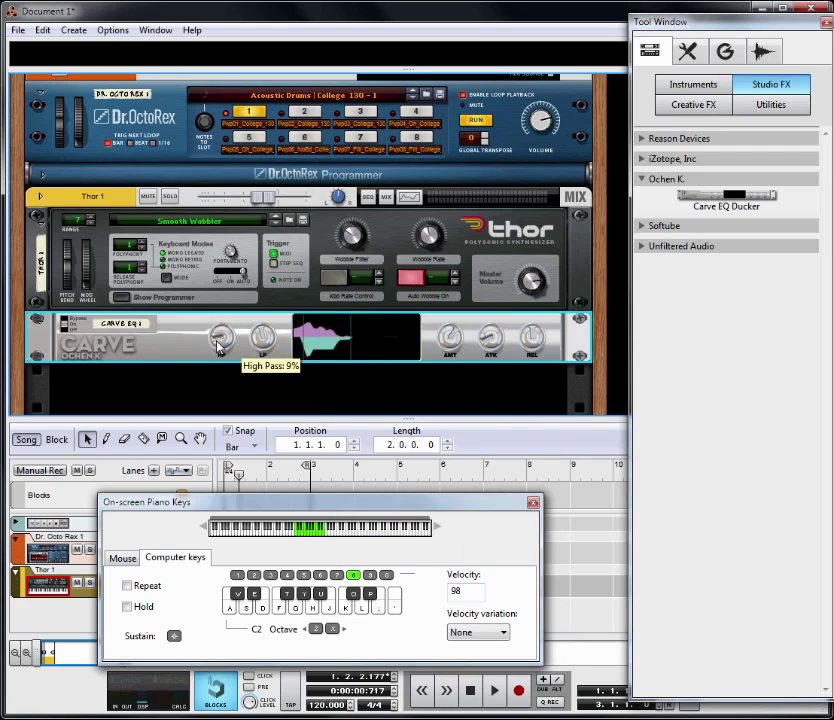
Try stronger ducking by raising Carve's AMT control, readjusting it, and increasing the release above 50%.
mouse_move(446, 338)
drag(446, 338, 446, 316)
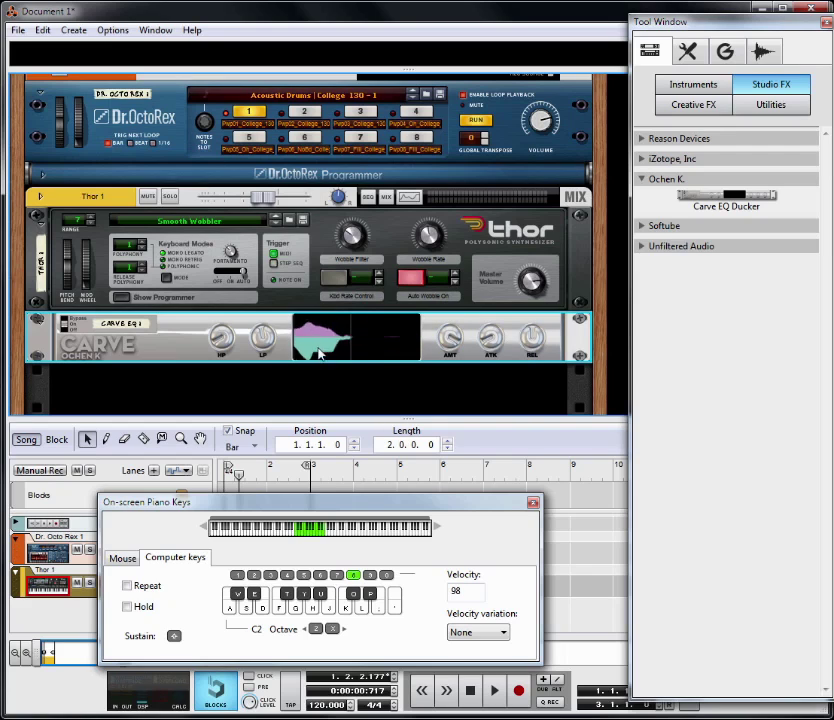
mouse_move(459, 358)
mouse_move(459, 358)
mouse_down()
mouse_move(456, 383)
mouse_move(452, 345)
mouse_up()
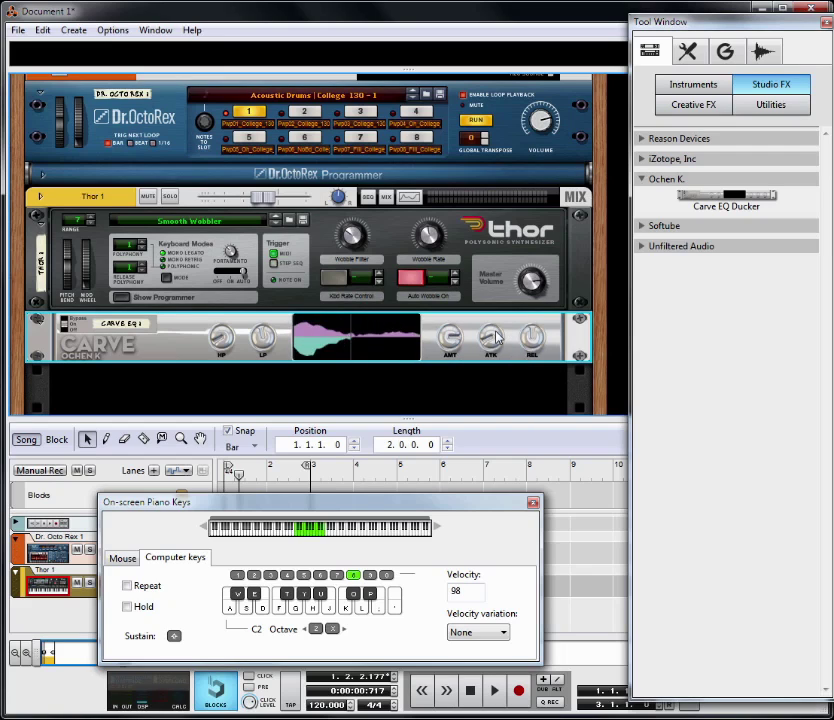
mouse_move(532, 343)
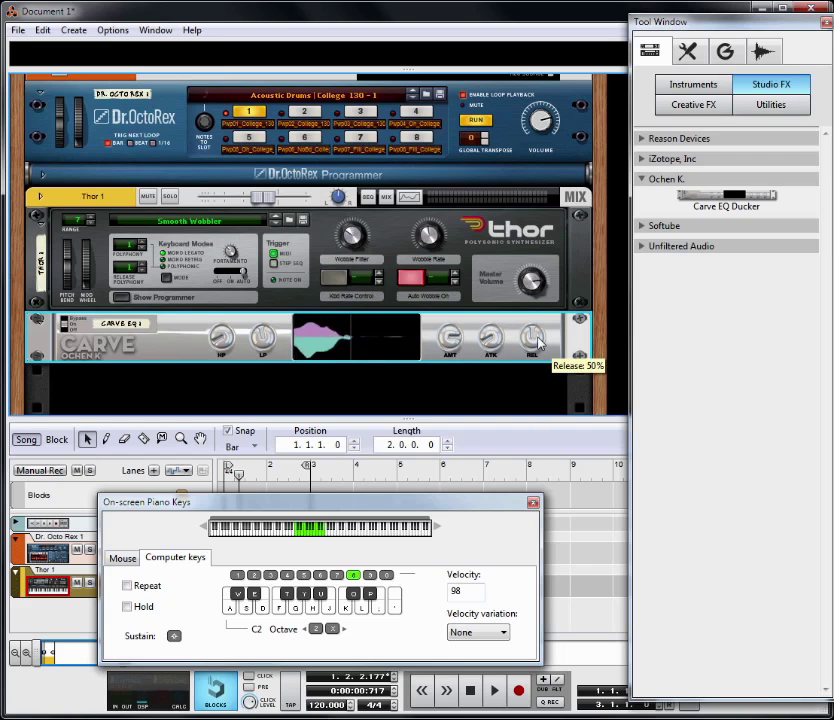
drag(532, 343, 535, 318)
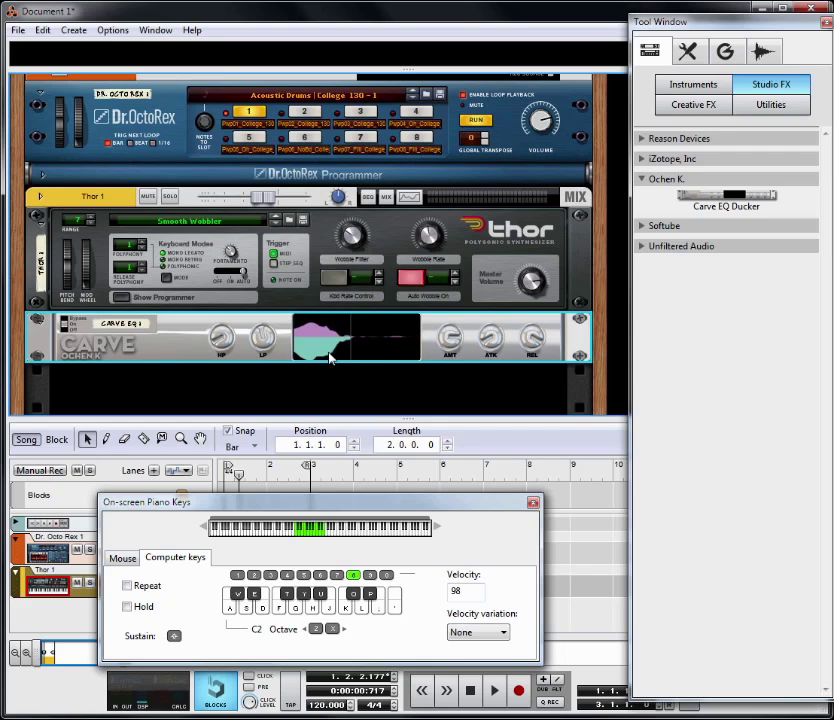
Try a lower Carve AMT setting with a slower attack and the release at 75%.
drag(448, 340, 453, 366)
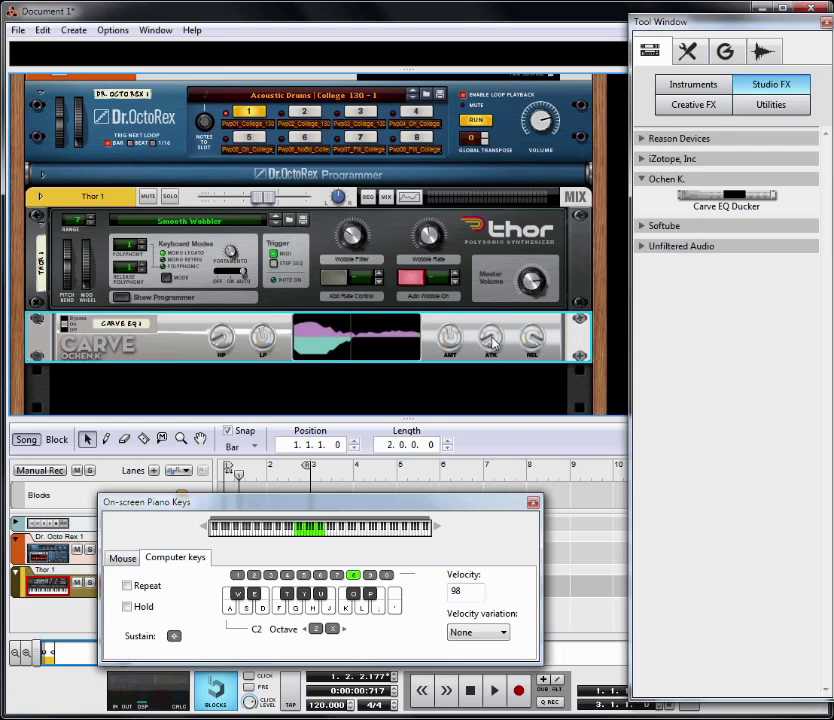
drag(531, 345, 537, 378)
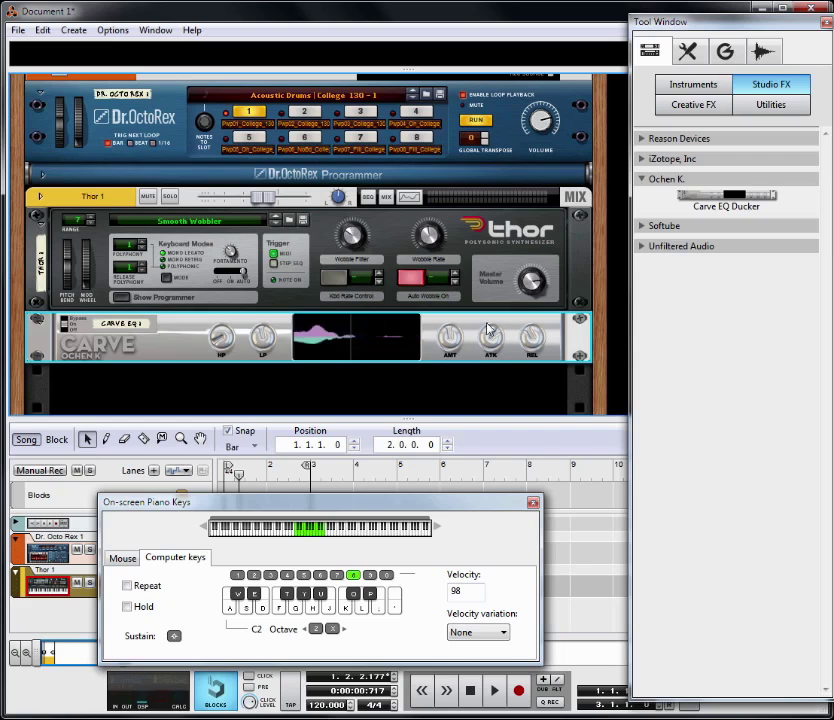
drag(531, 346, 530, 304)
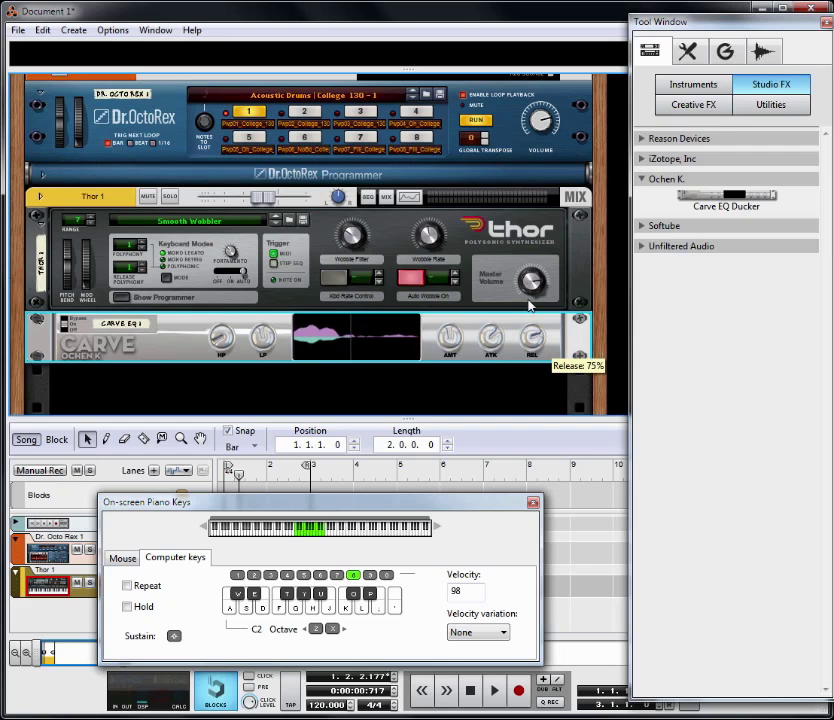
drag(490, 350, 491, 354)
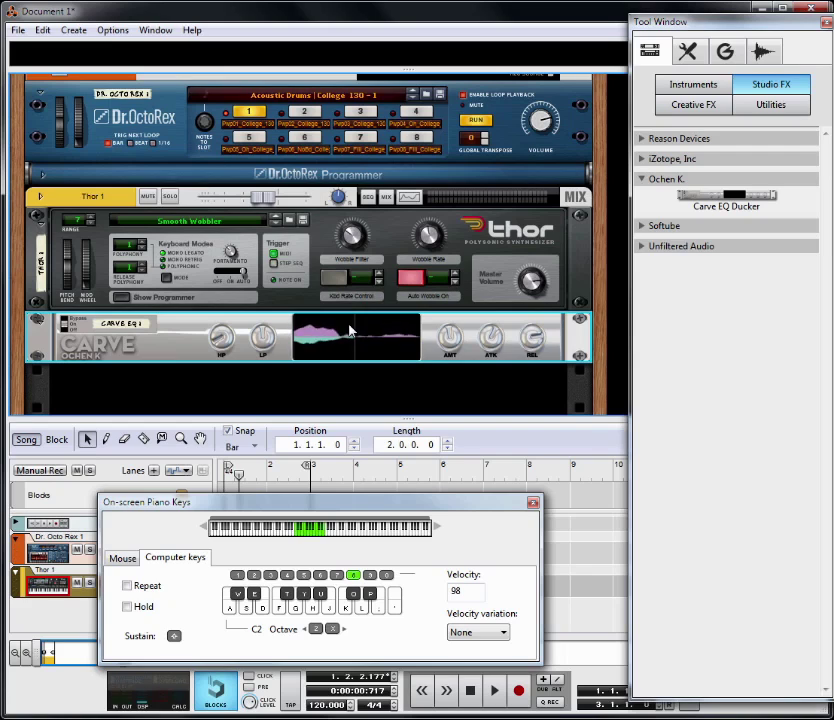
Lower Carve's LP filter to the low frequencies again, raise AMT, and shorten the attack and release.
drag(264, 340, 273, 347)
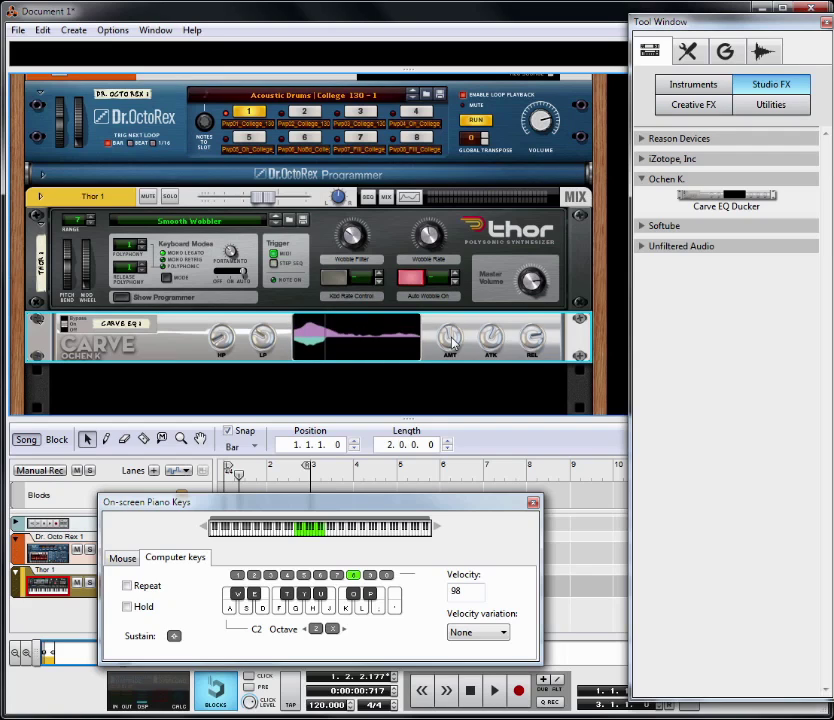
drag(452, 343, 505, 343)
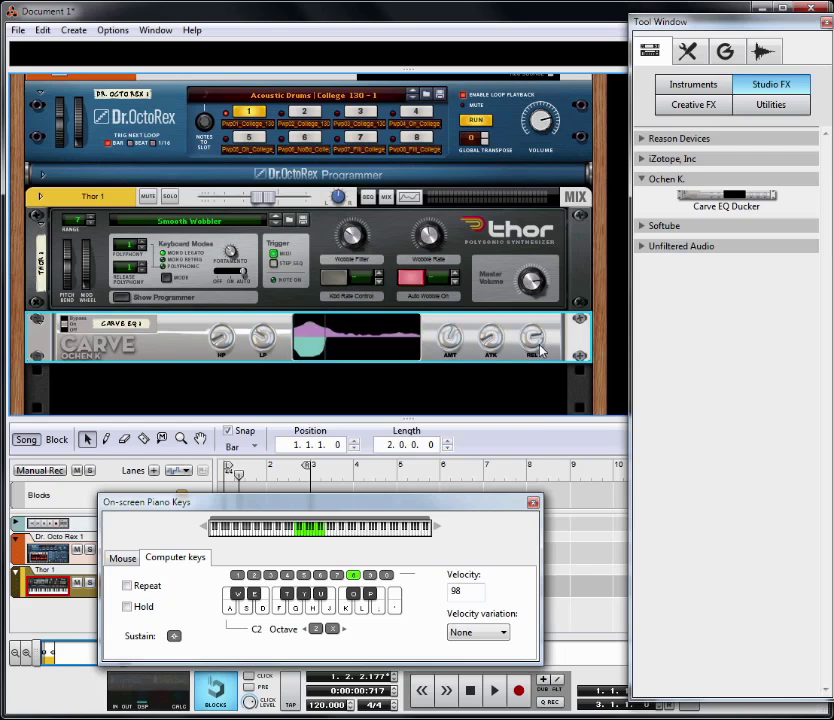
mouse_move(537, 350)
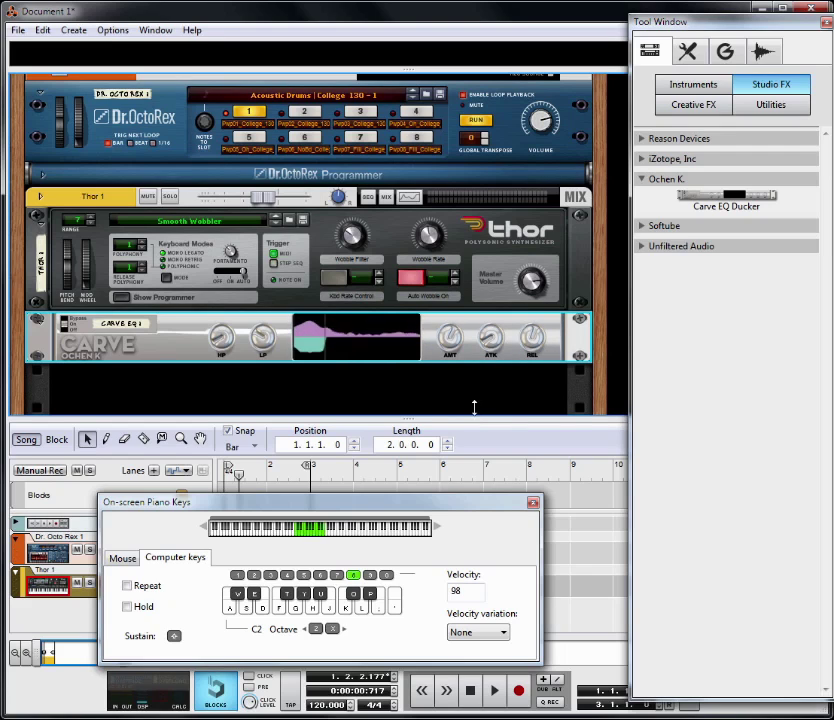
Make the rack area slightly shorter, play the sequence, and turn the Dr. Octo Rex mix channel's level down.
drag(474, 407, 474, 386)
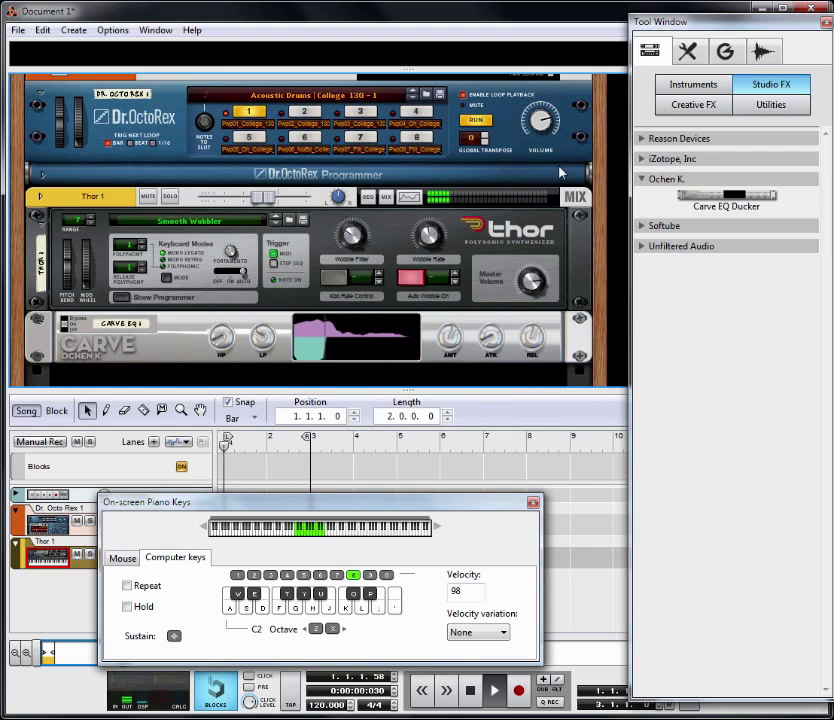
scroll(603, 200, up, 3)
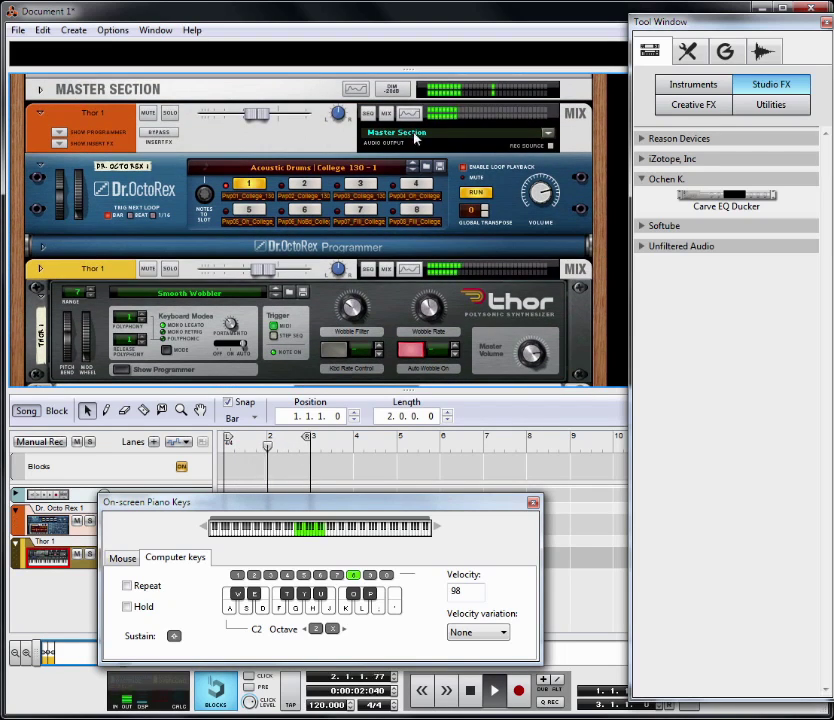
drag(263, 118, 195, 128)
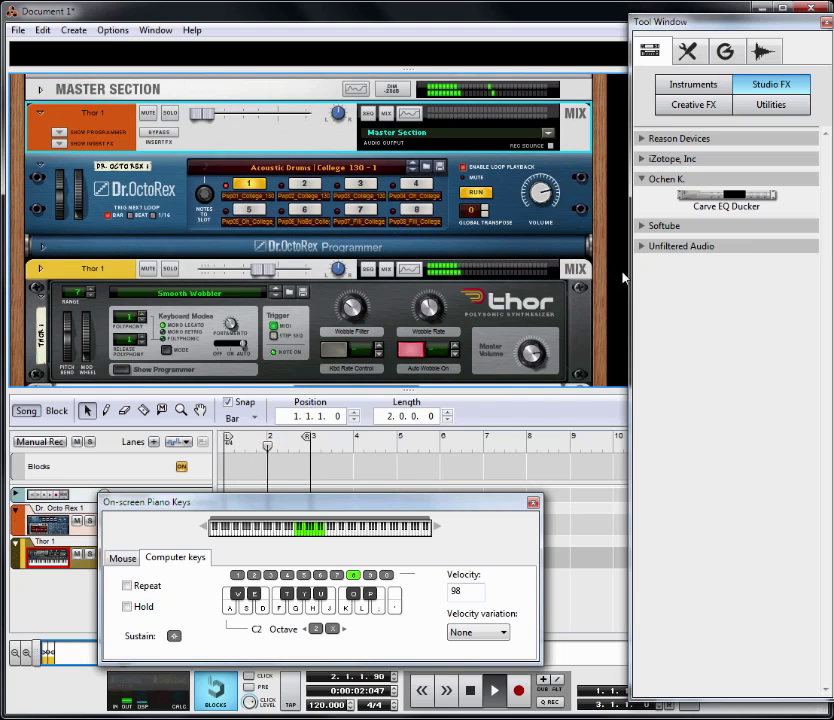
drag(600, 285, 598, 288)
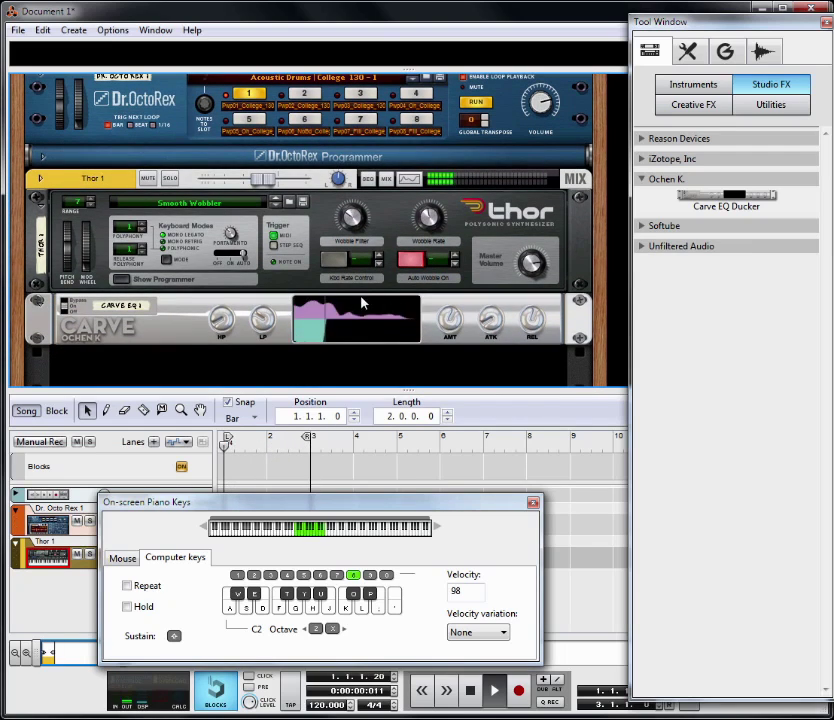
Fine-tune Carve's LP filter slightly lower and toggle the device between Bypass and On to compare the bass.
scroll(270, 166, up, 3)
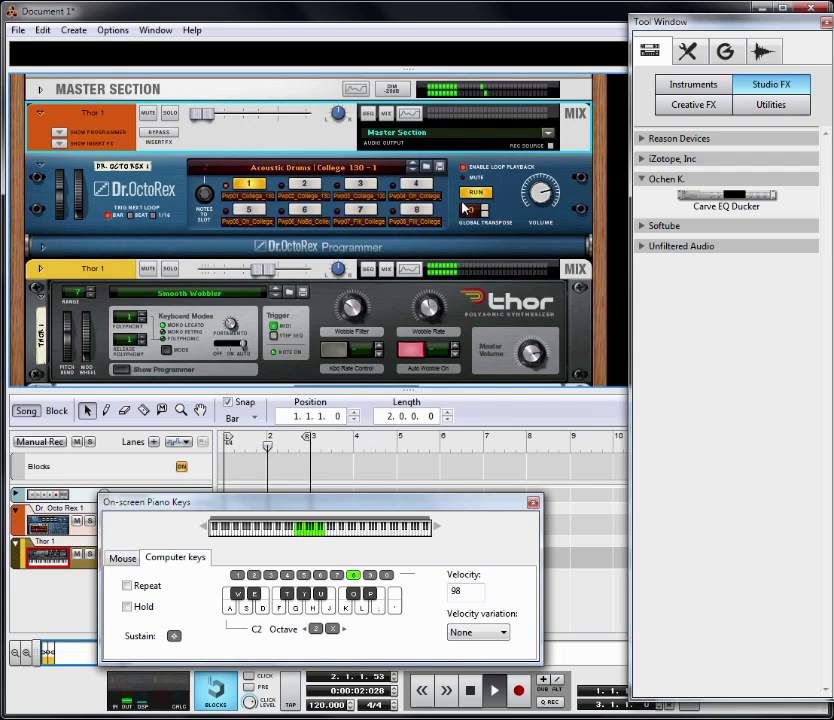
scroll(422, 270, down, 5)
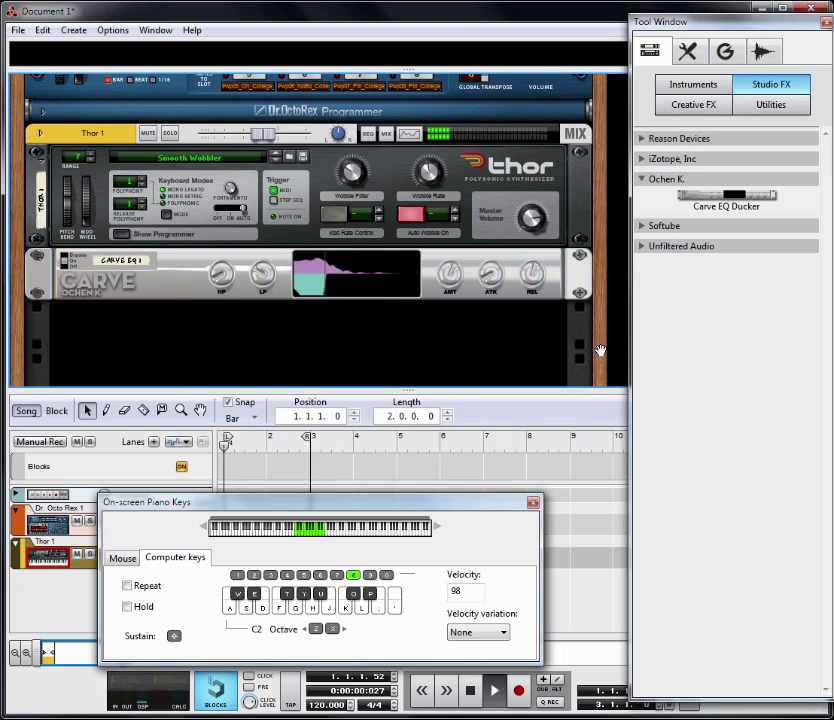
scroll(590, 320, up, 1)
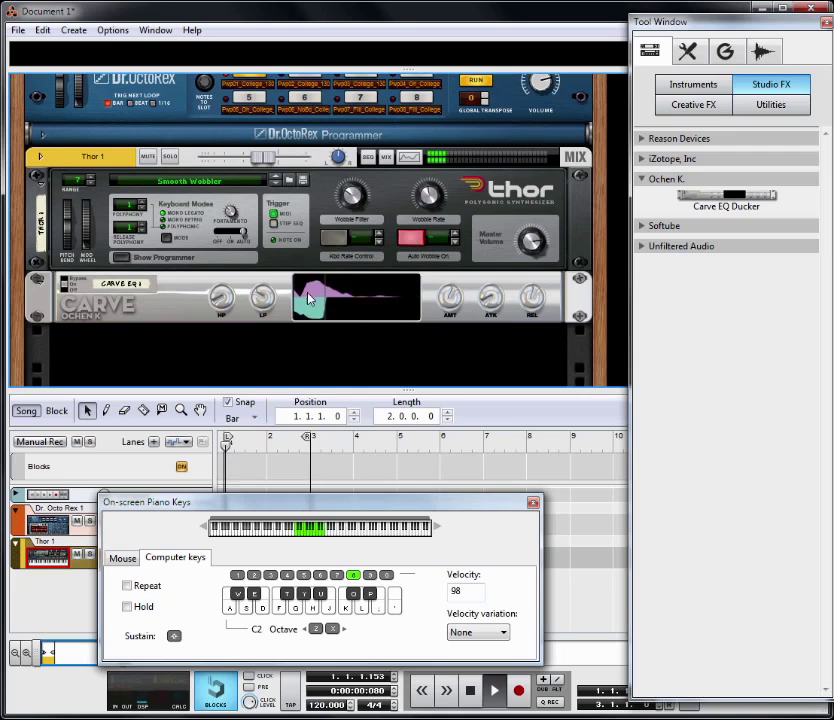
shift+click(265, 299)
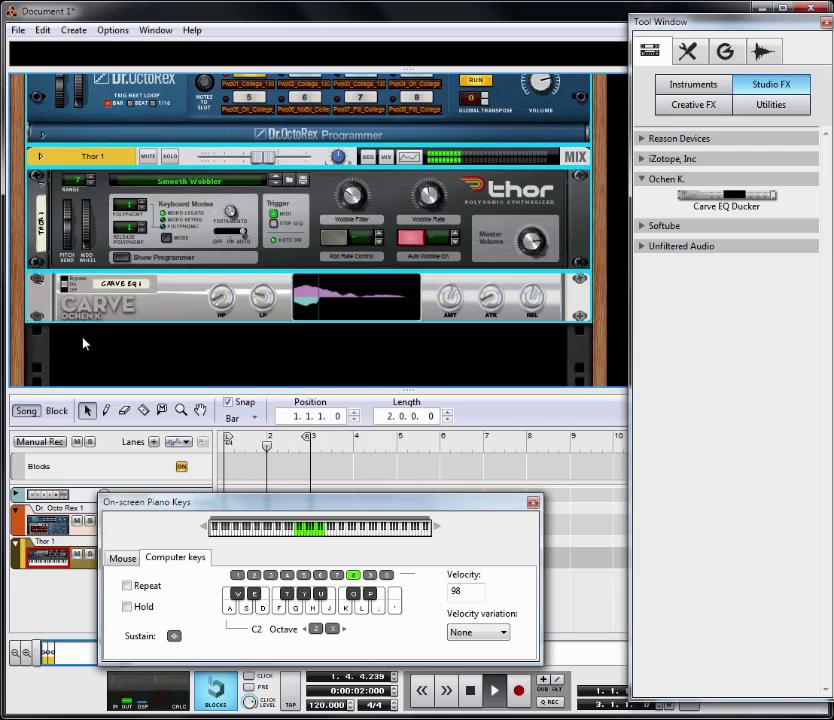
click(70, 290)
click(64, 283)
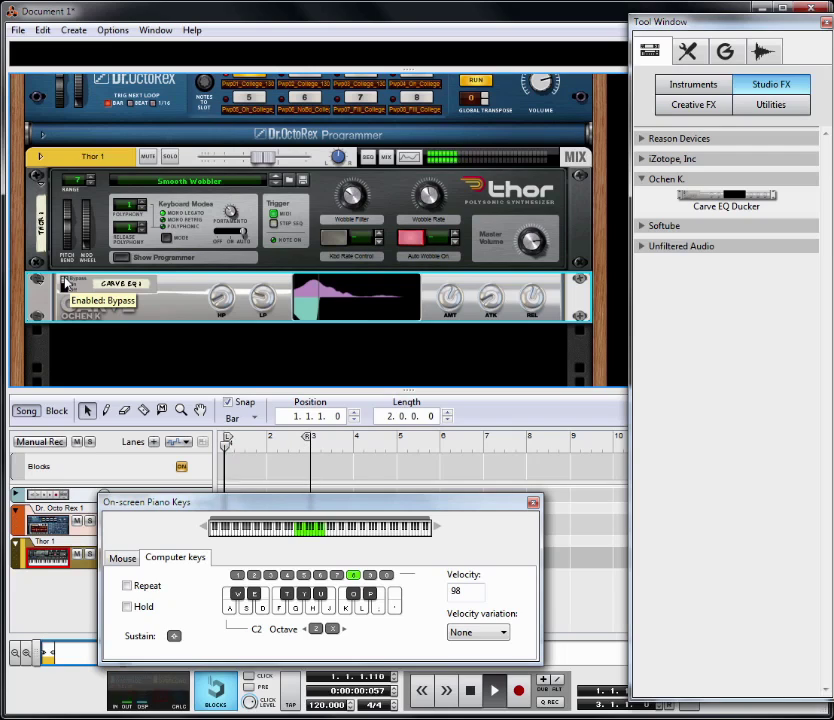
Show the Thor mix channel in Spectrum EQ and toggle Carve between Bypass and On to compare the spectrum.
click(410, 161)
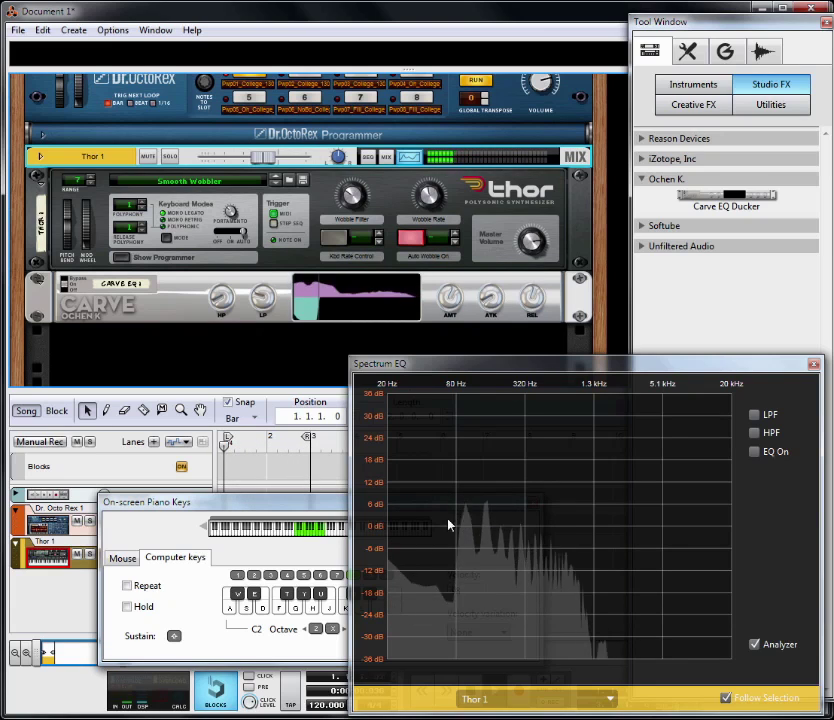
click(65, 296)
click(67, 290)
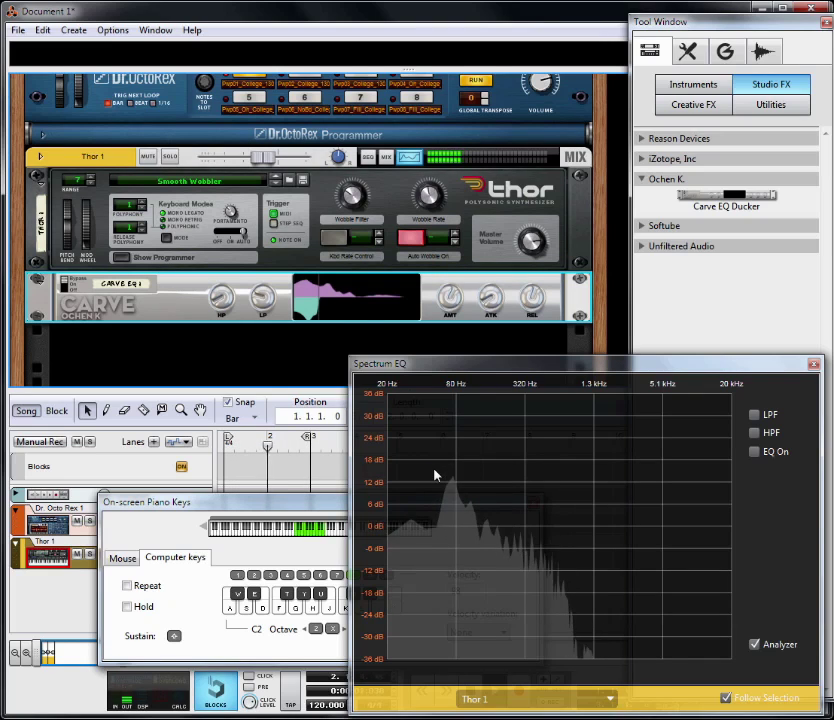
click(64, 285)
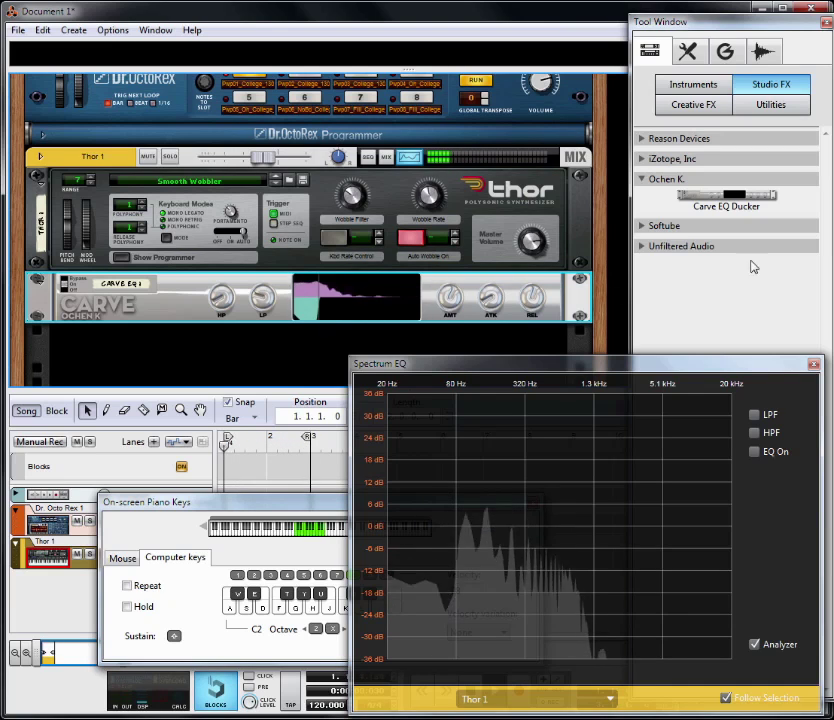
Raise the Dr. Octo Rex mix channel's level again and readjust Carve's attack and release controls.
scroll(595, 200, up, 3)
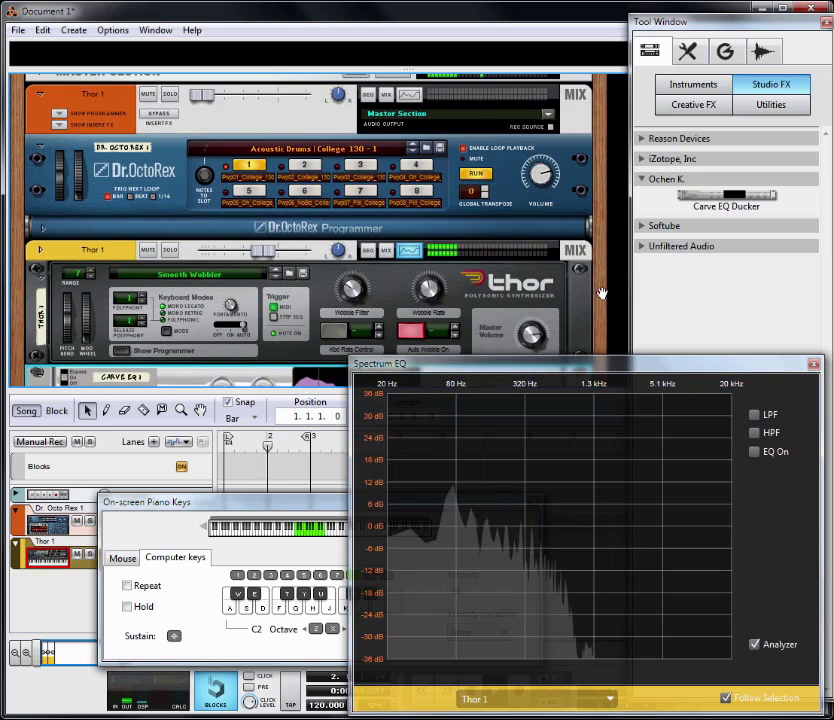
drag(208, 99, 274, 98)
scroll(601, 283, down, 3)
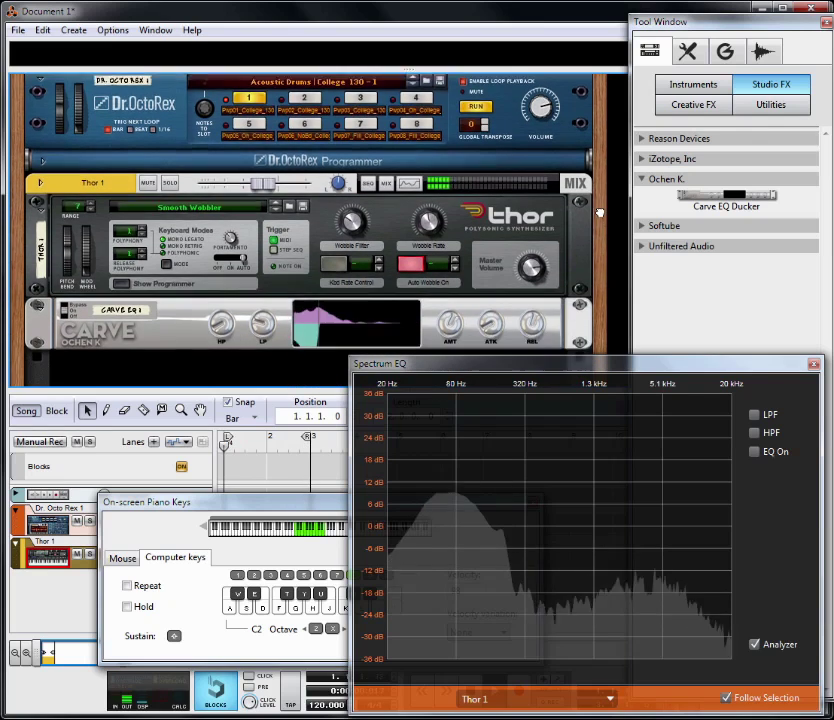
drag(540, 305, 499, 291)
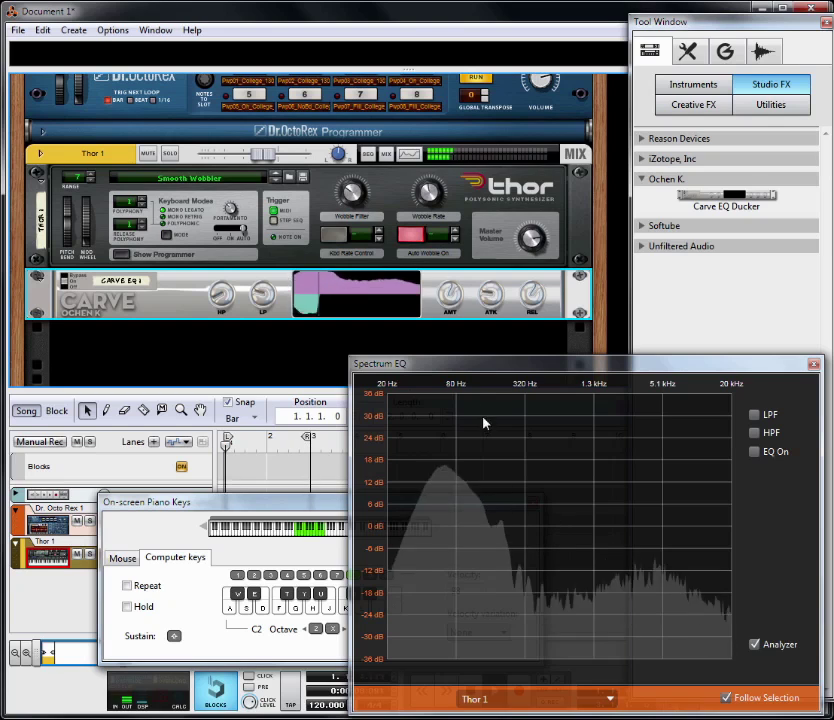
Show the Thor channel's spectrum, compare it with Carve's display during playback, and stop the sequence.
click(410, 154)
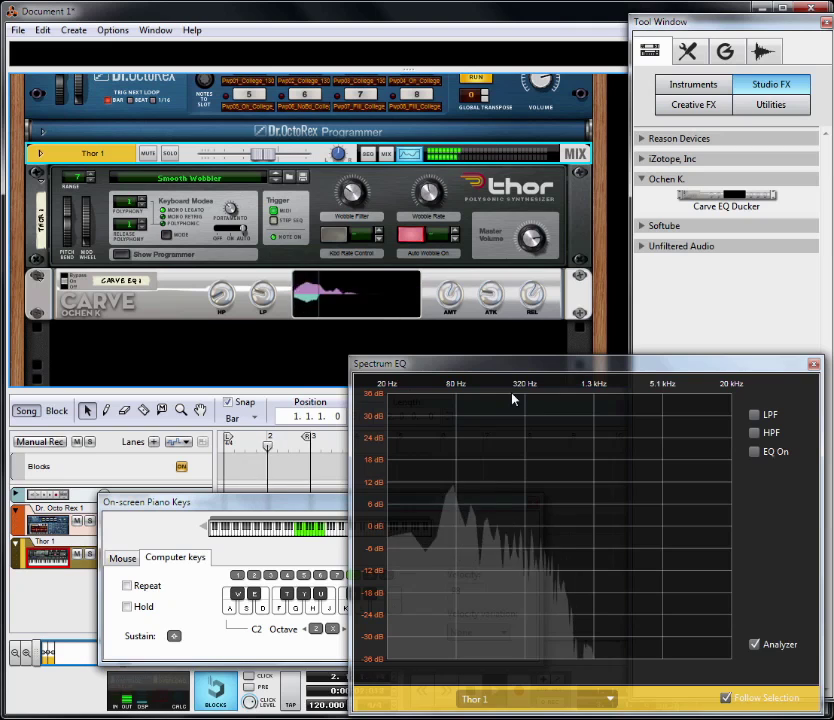
scroll(563, 226, up, 3)
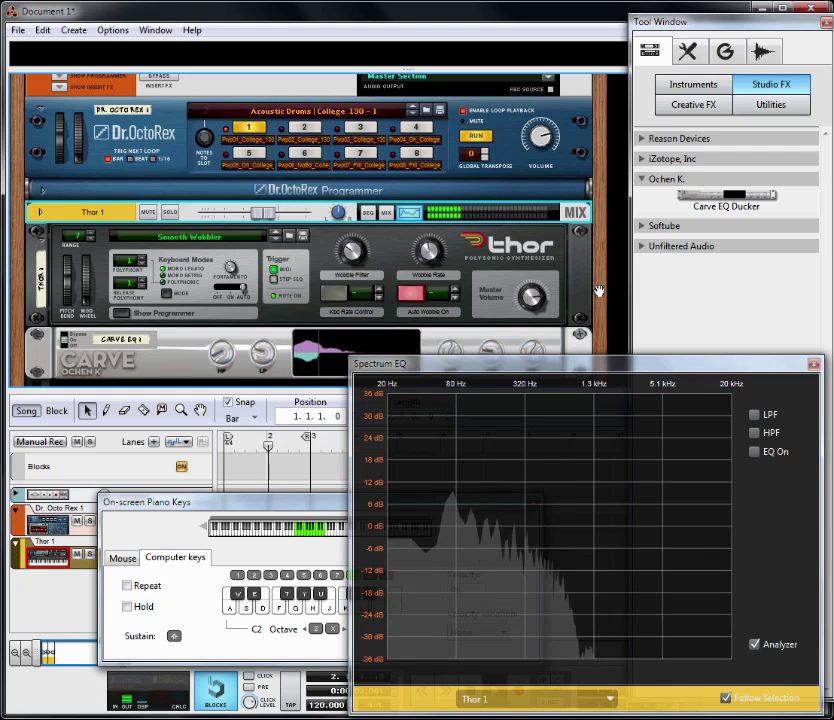
scroll(599, 276, down, 1)
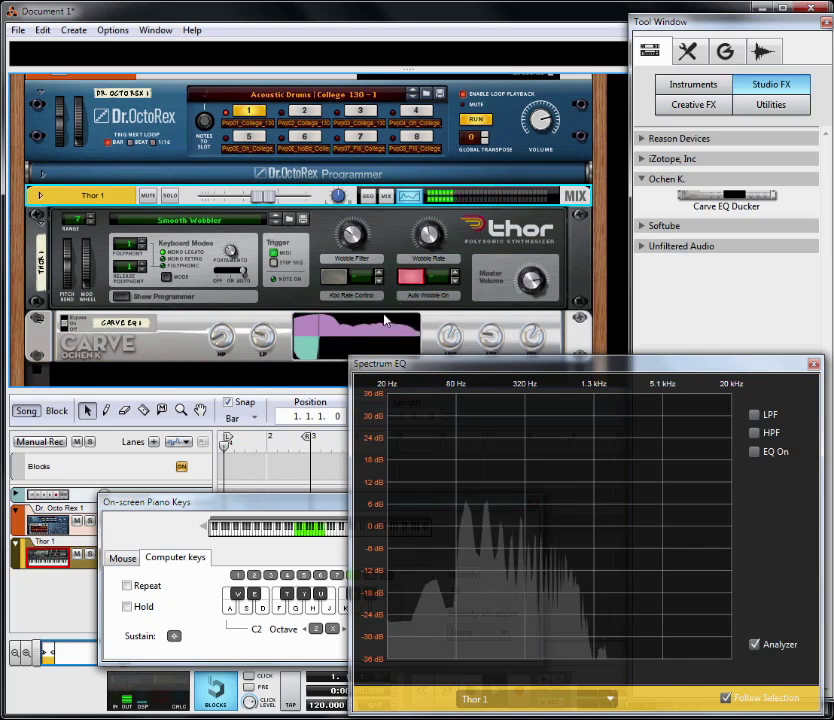
key(space)
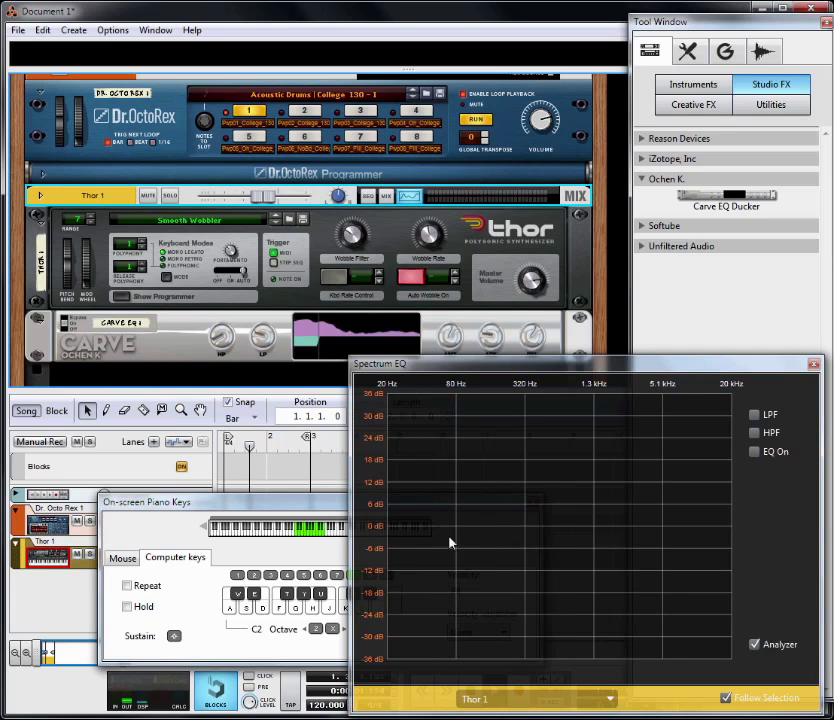
Stop playback, expand the main mixer to examine the Thor and drum channel strips, and collapse it again.
key(space)
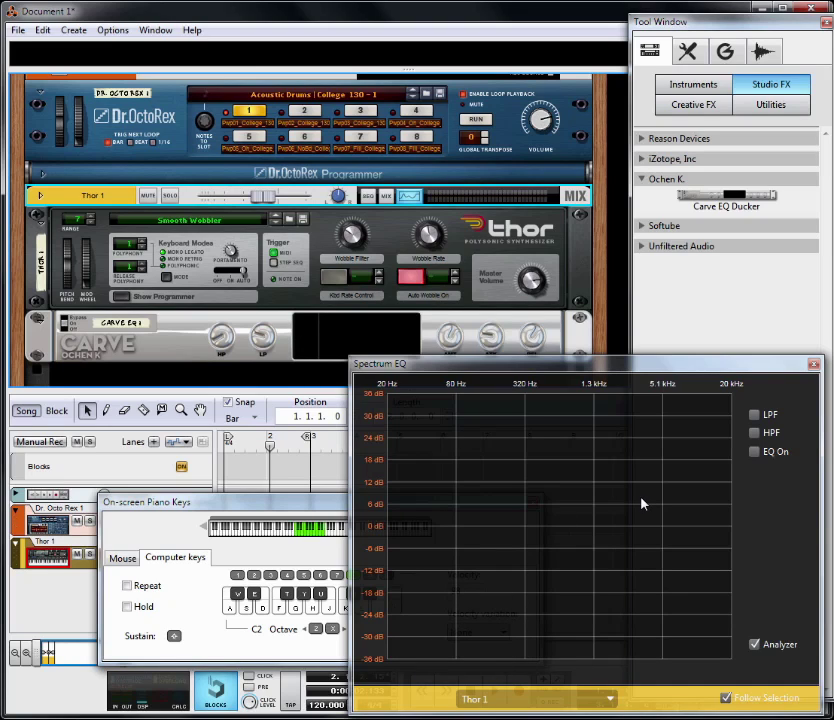
drag(613, 366, 603, 331)
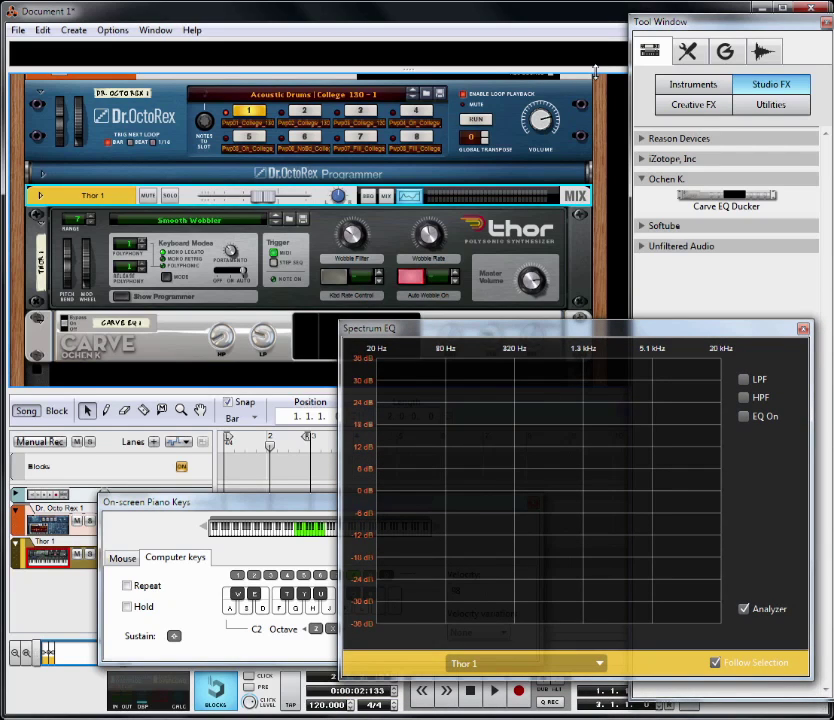
drag(594, 72, 570, 325)
scroll(567, 190, up, 6)
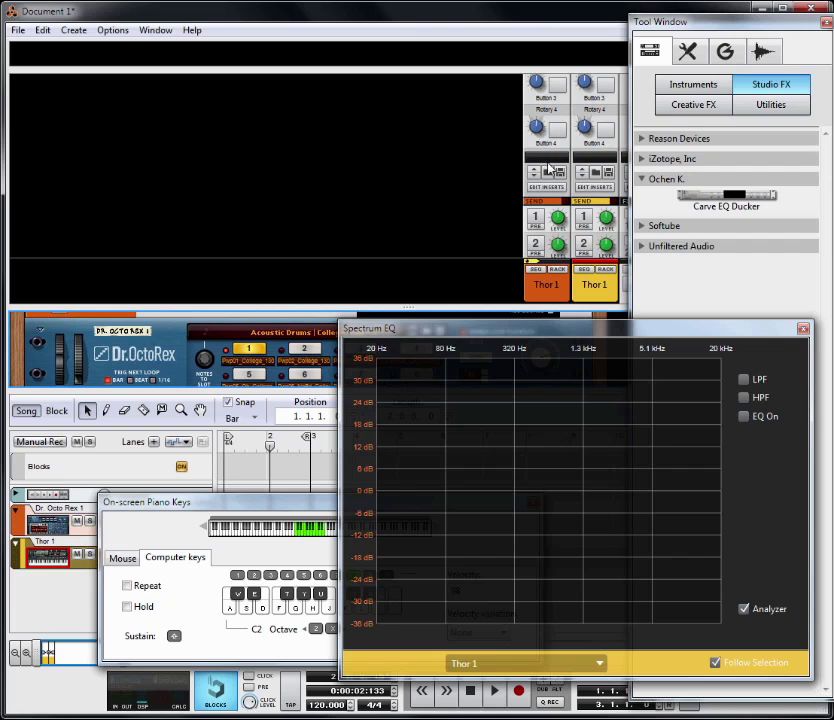
scroll(549, 170, down, 6)
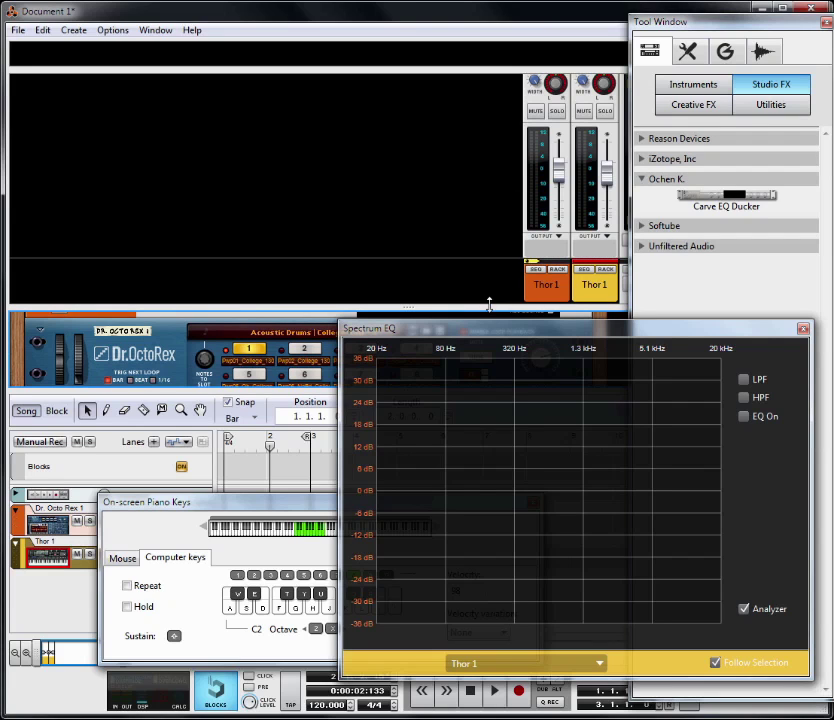
drag(489, 299, 486, 82)
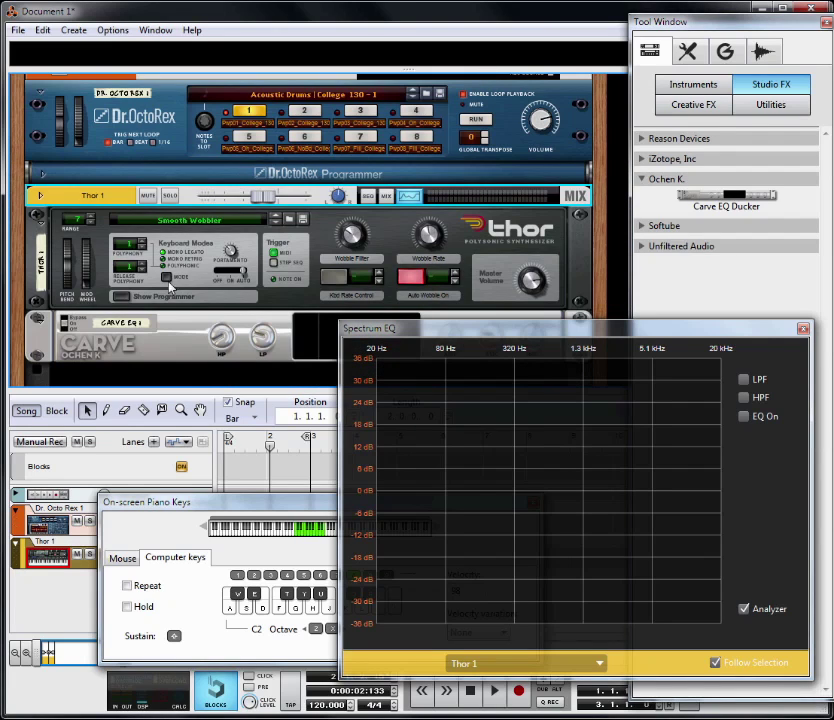
Flip the rack to examine the cable routing between Thor and Carve, and return to the front view.
drag(598, 232, 598, 163)
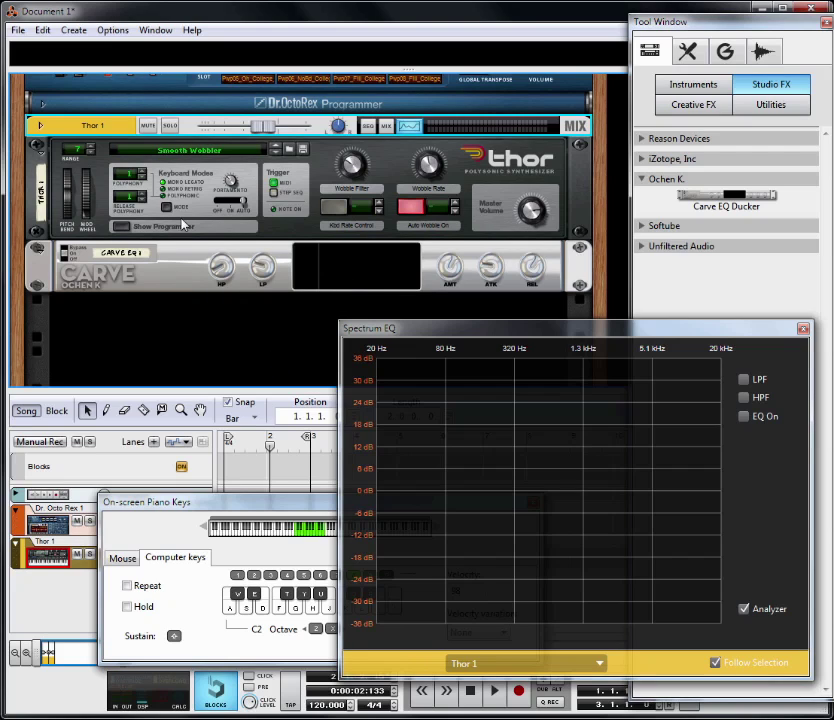
key(Tab)
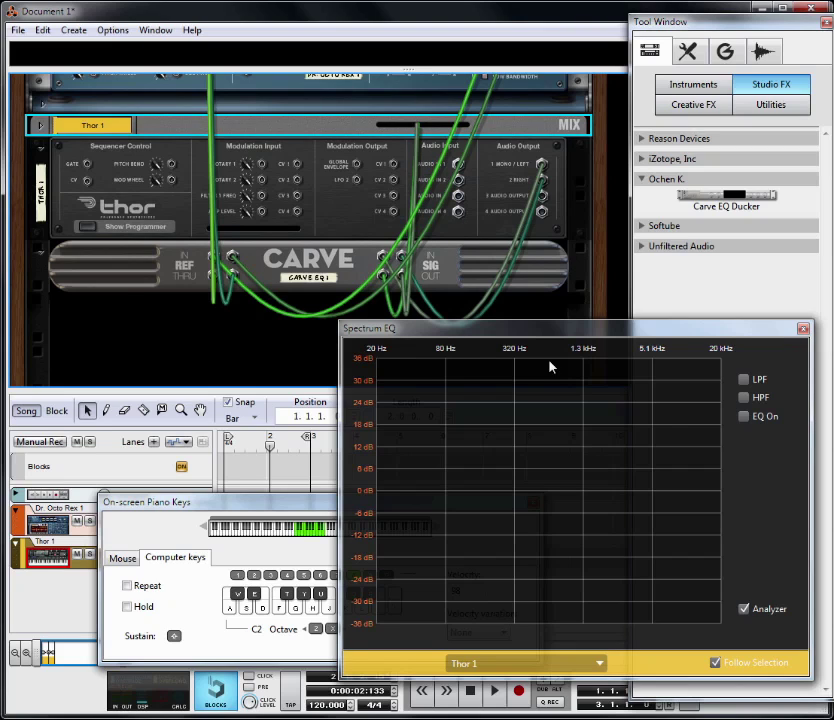
key(Tab)
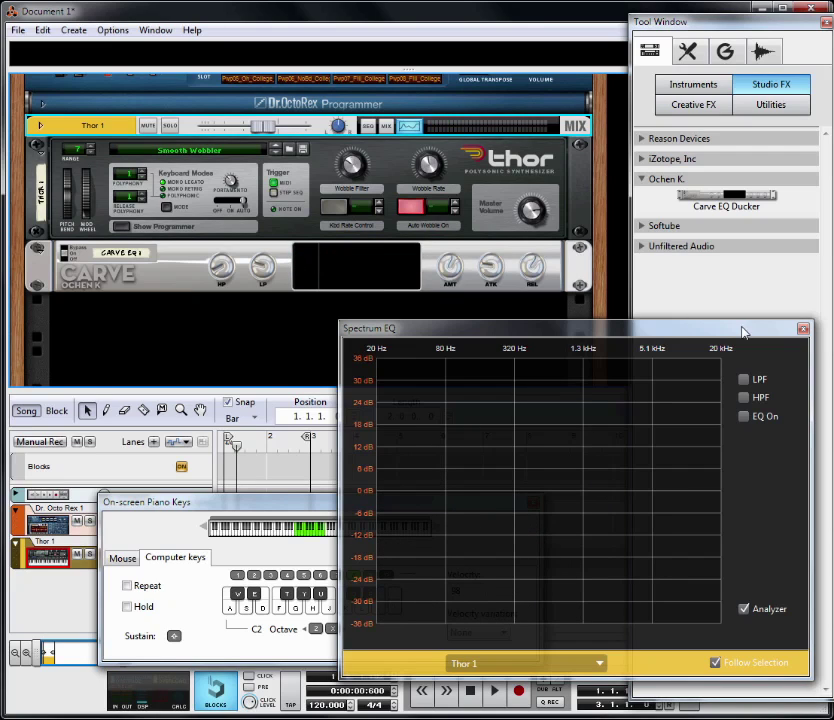
drag(742, 327, 732, 309)
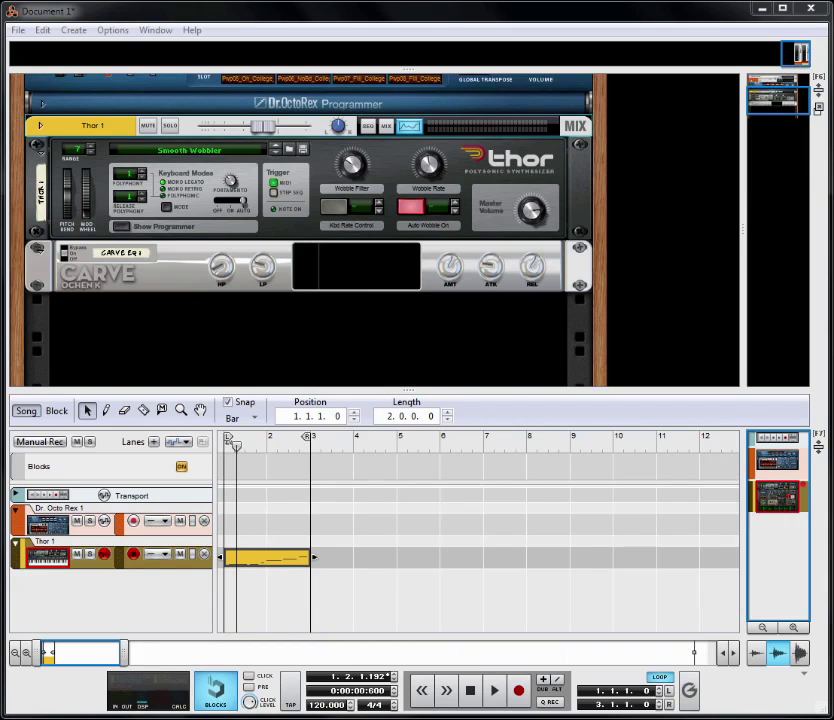
click(220, 309)
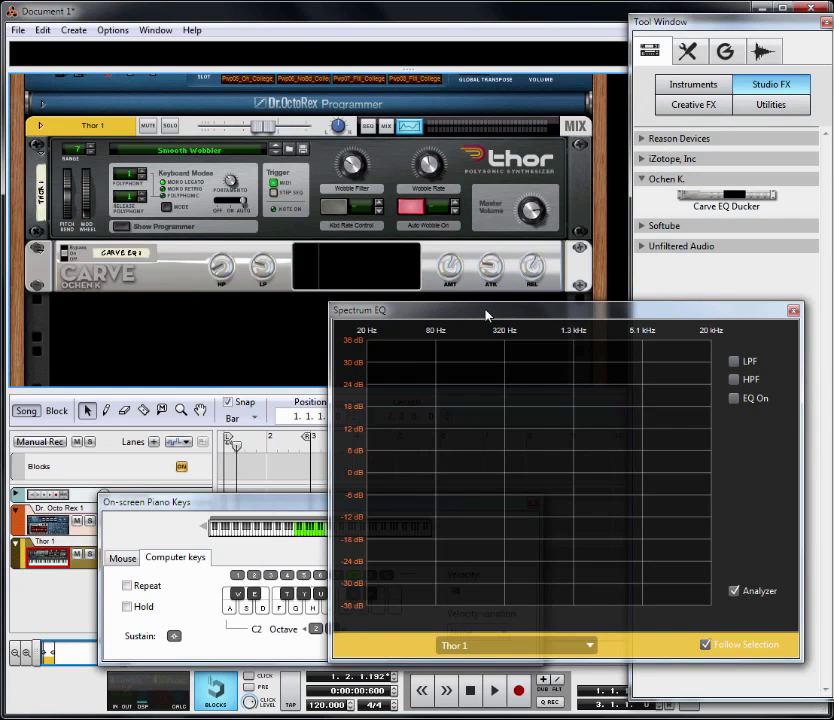
mouse_move(486, 316)
mouse_down()
mouse_move(495, 328)
mouse_move(477, 328)
mouse_up()
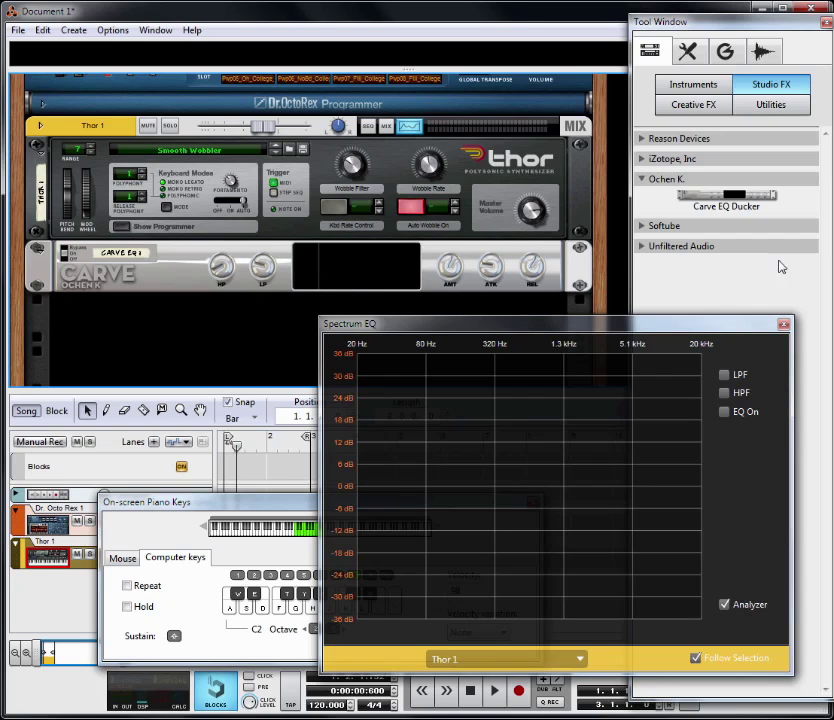
Close the Spectrum EQ and On-screen Piano Keys windows.
click(786, 326)
click(534, 502)
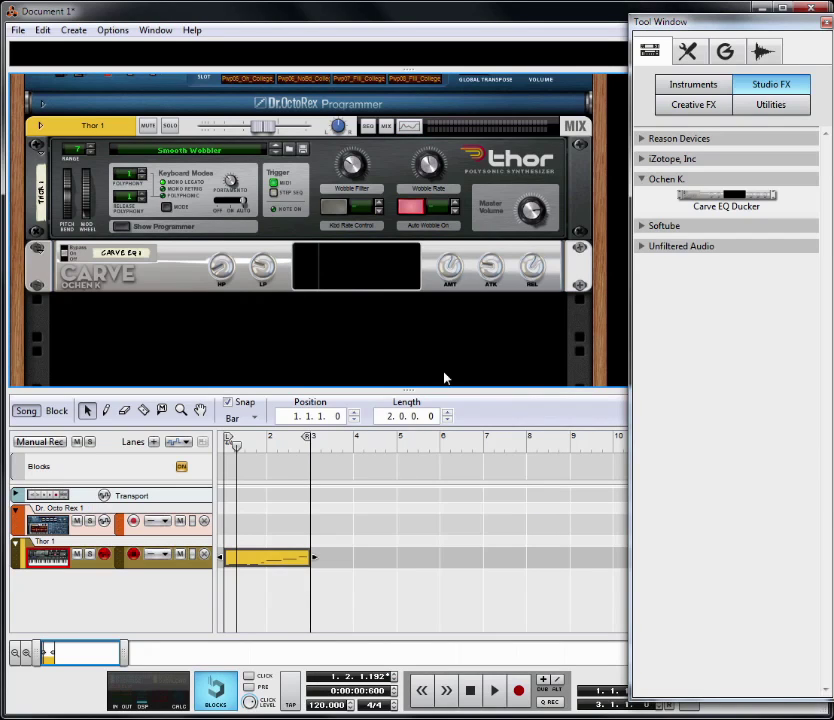
Delete the Thor synthesizer and the Dr. OctoRex loop player from the rack, keeping the Carve device.
click(170, 270)
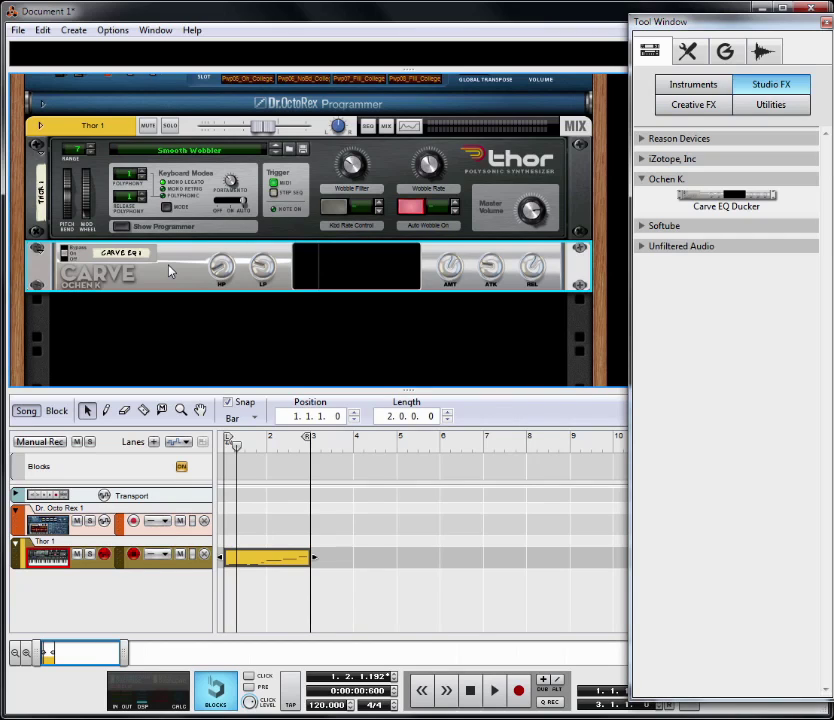
click(270, 230)
key(Delete)
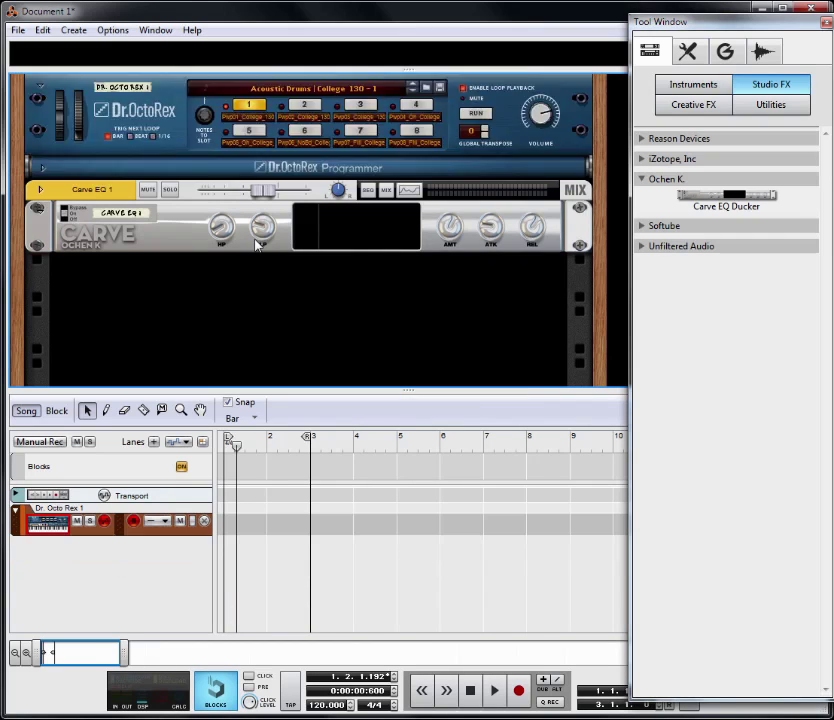
click(155, 113)
key(Delete)
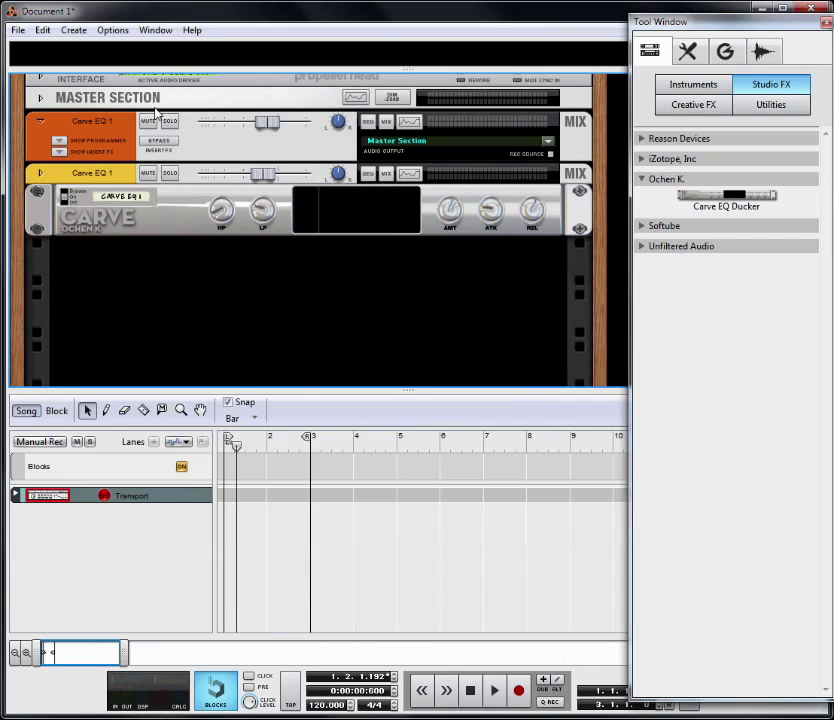
Delete the two mix channels above Carve in the rack.
click(128, 135)
shift+click(130, 176)
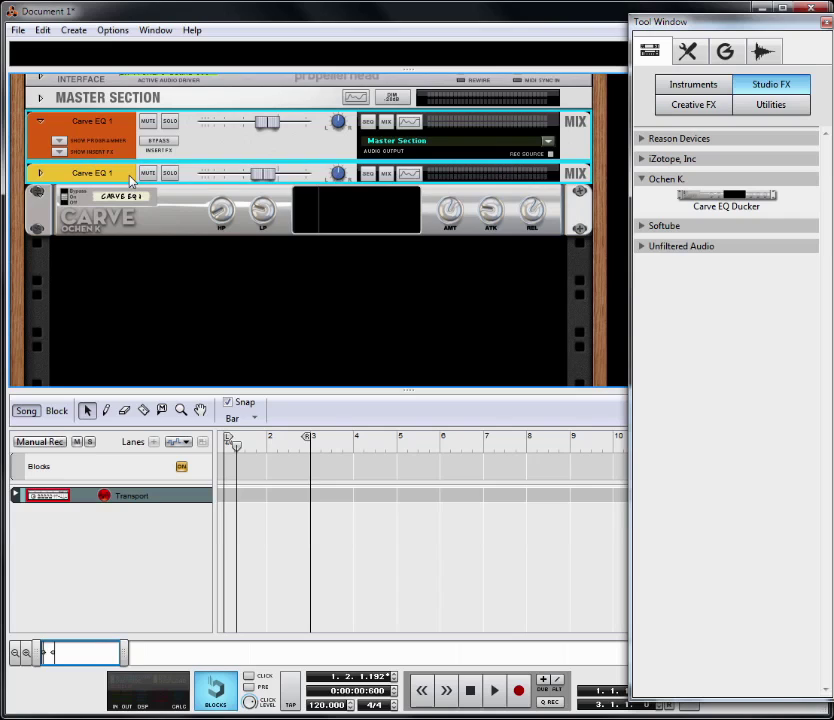
key(Delete)
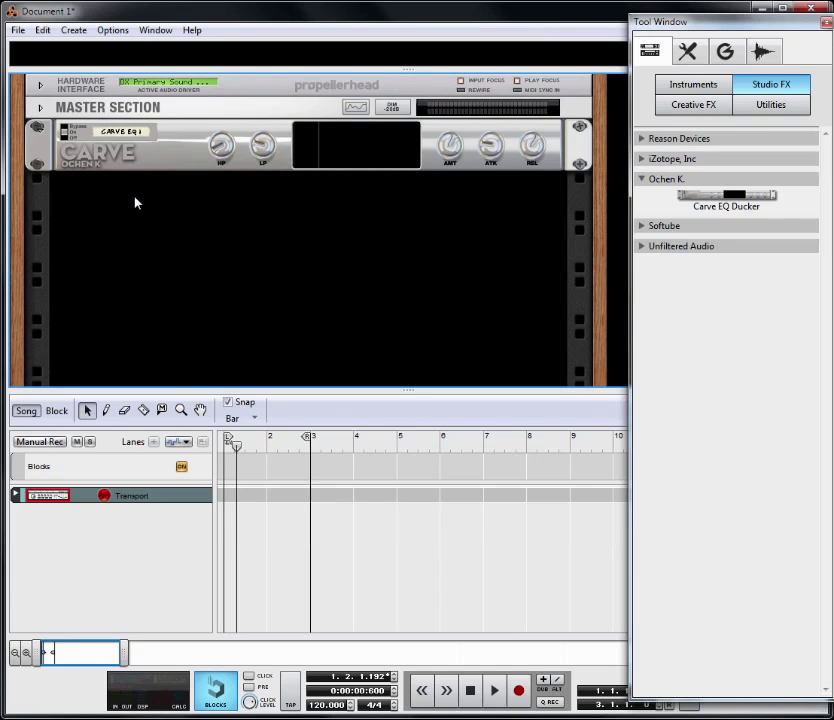
Duplicate the Carve device repeatedly to fill the rack with many copies.
click(178, 168)
click(180, 191)
click(193, 165)
key(ctrl+d)
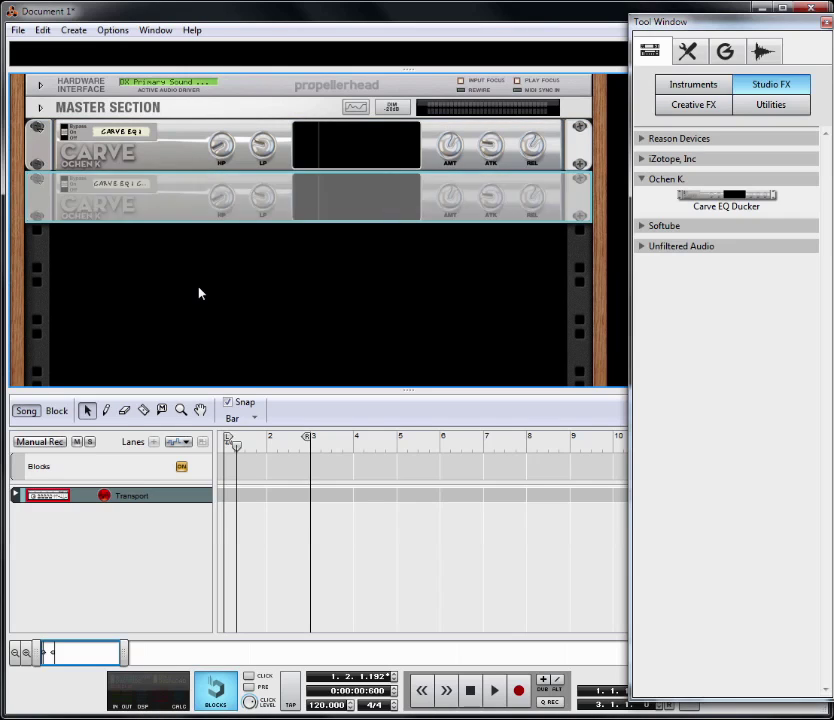
key(ctrl+d)
key(ctrl+d)
key(ctrl+d)
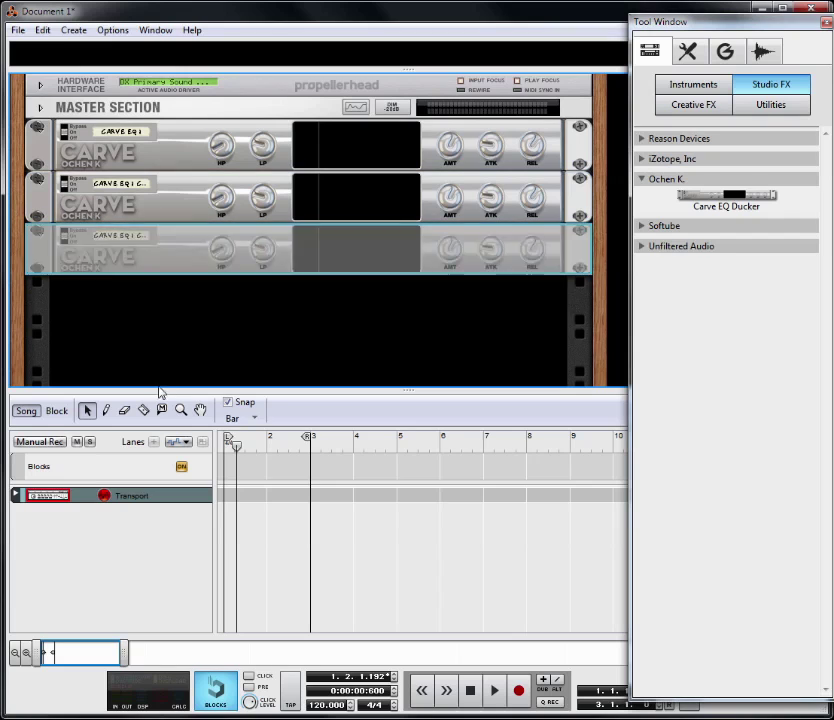
key(ctrl+d)
key(ctrl+d)
key(ctrl+d)
key(ctrl+d)
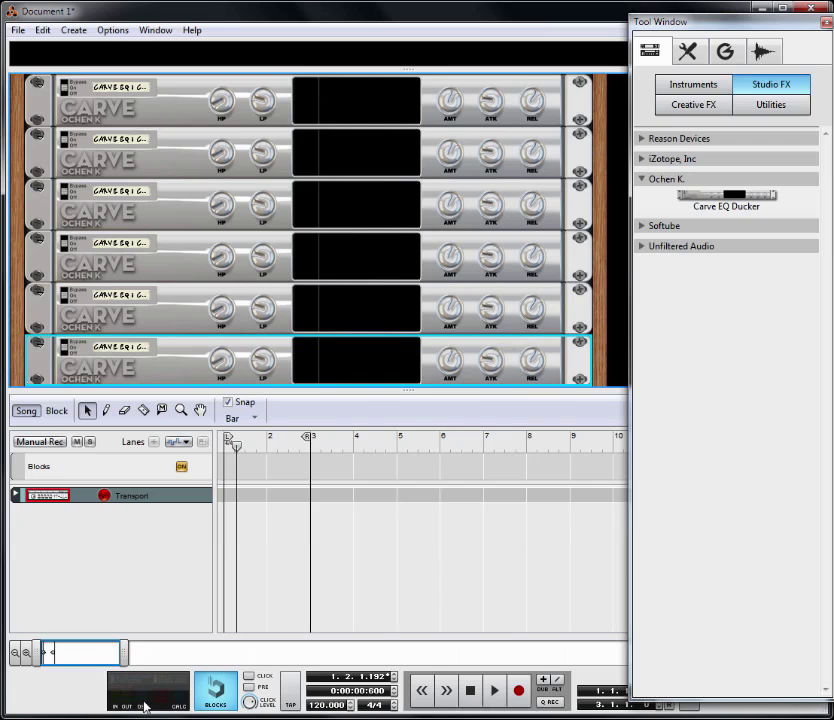
key(ctrl+d)
key(ctrl+d)
key(ctrl+d)
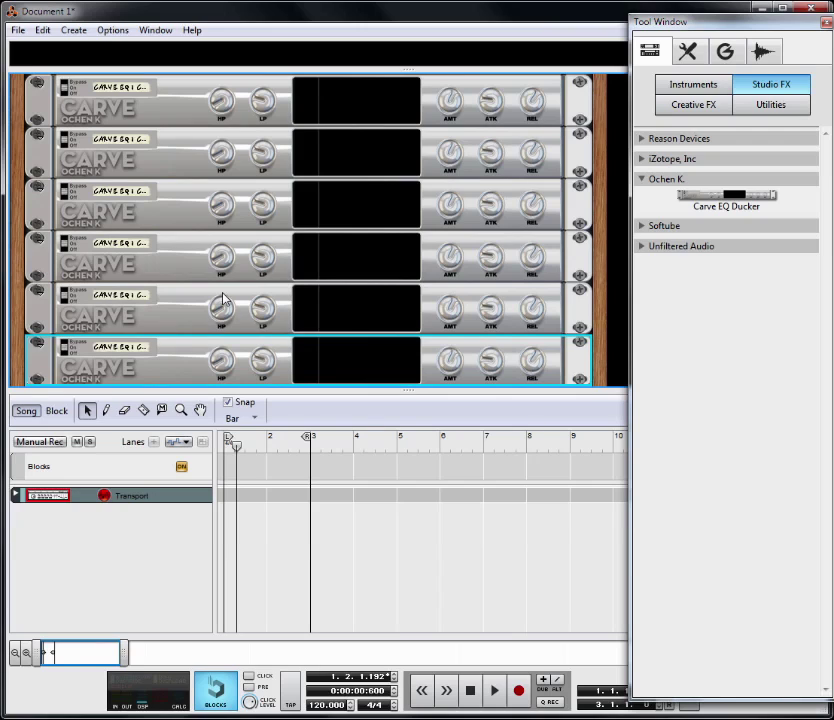
Play the sequence briefly to check the DSP meter with all the Carve copies loaded, and stop it.
key(space)
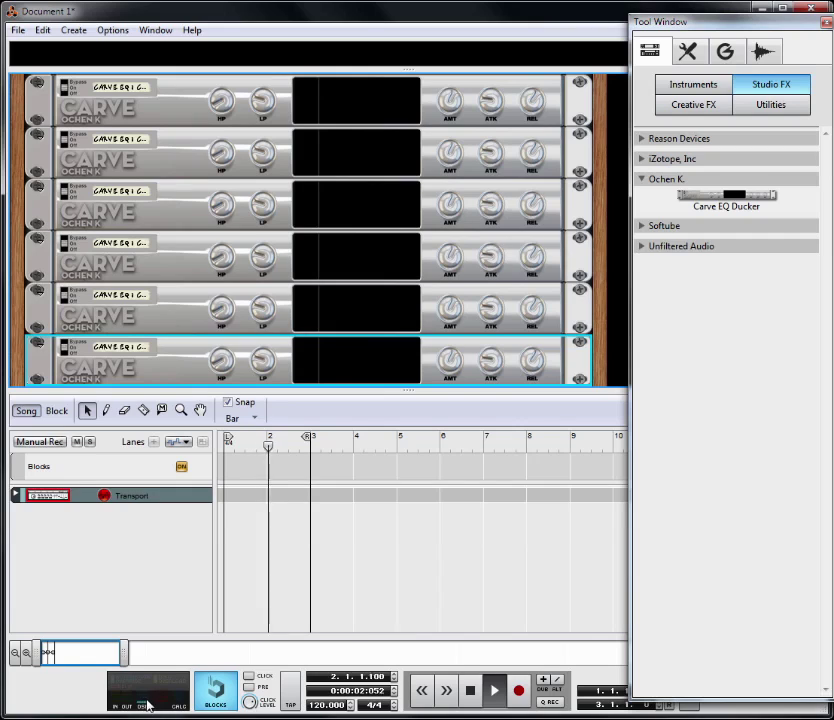
key(space)
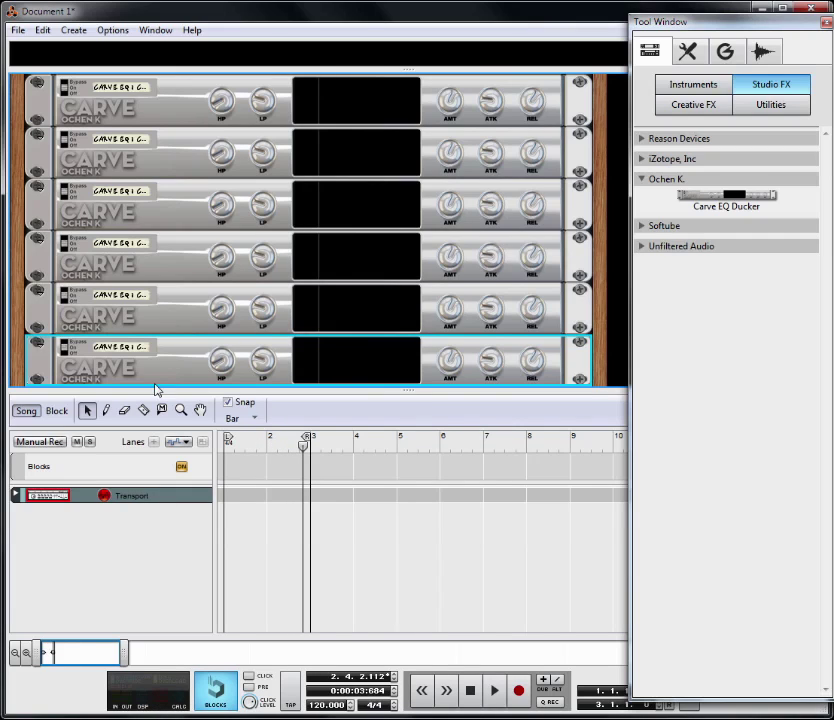
Fold all the Carve devices and enlarge the rack area to review the whole stack of copies.
scroll(205, 363, up, 2)
scroll(205, 363, up, 3)
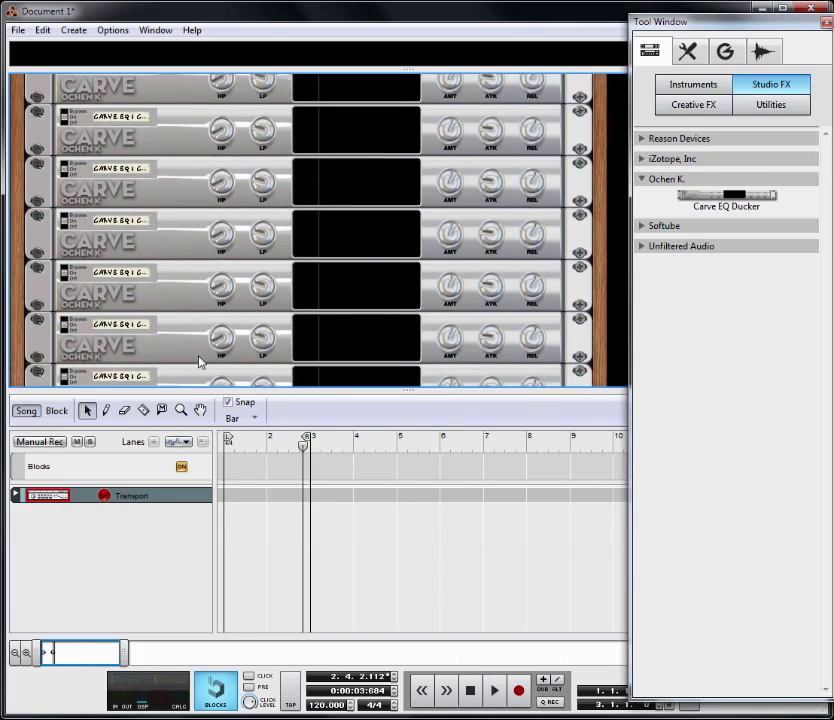
alt+click(39, 130)
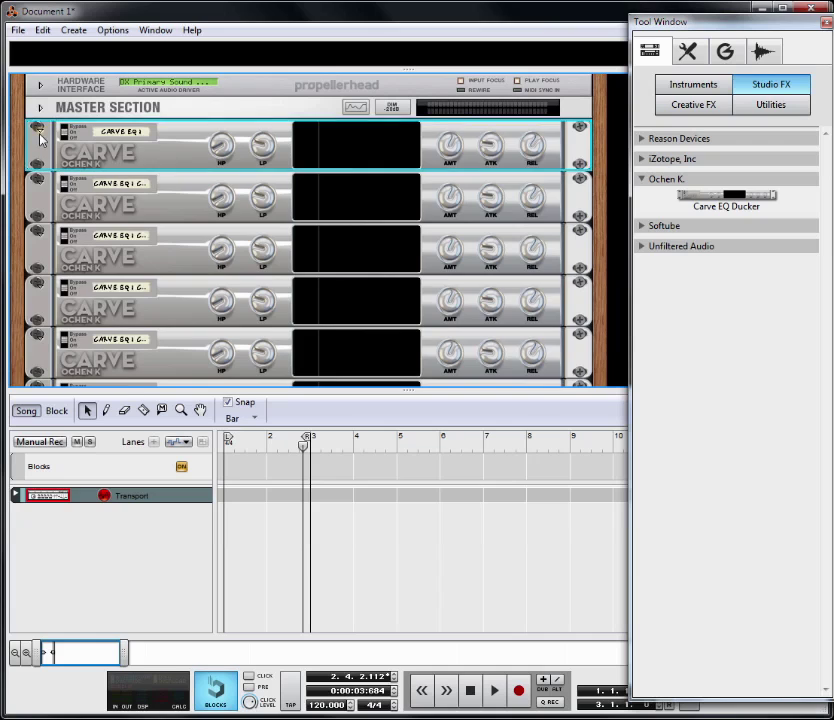
drag(173, 392, 190, 546)
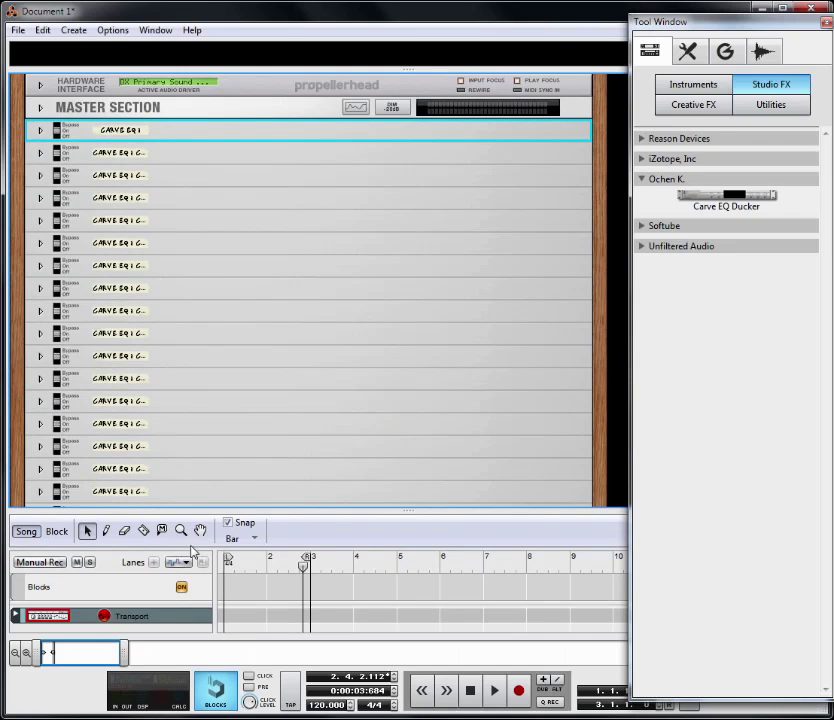
drag(604, 377, 600, 340)
click(244, 117)
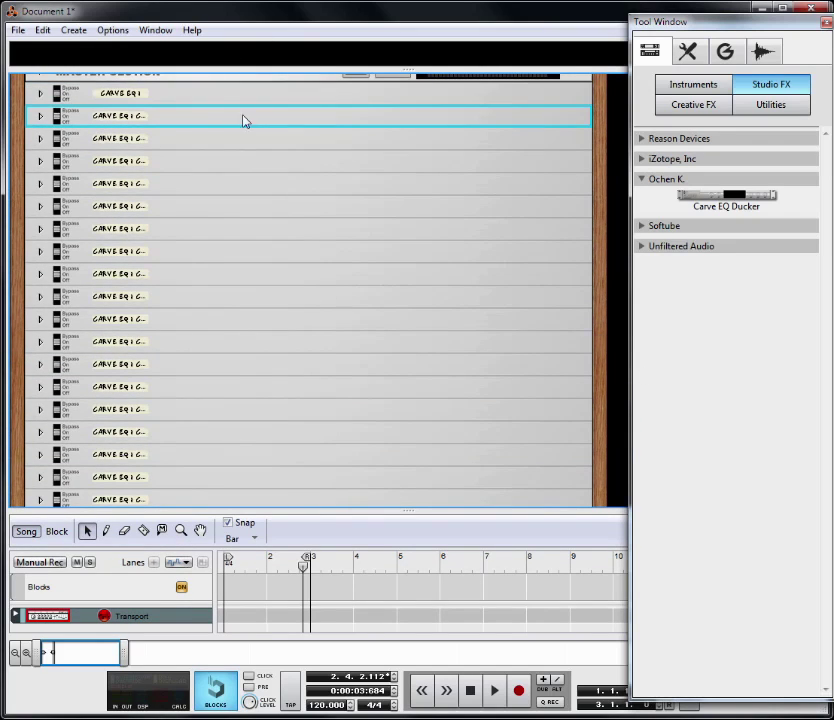
scroll(374, 308, down, 5)
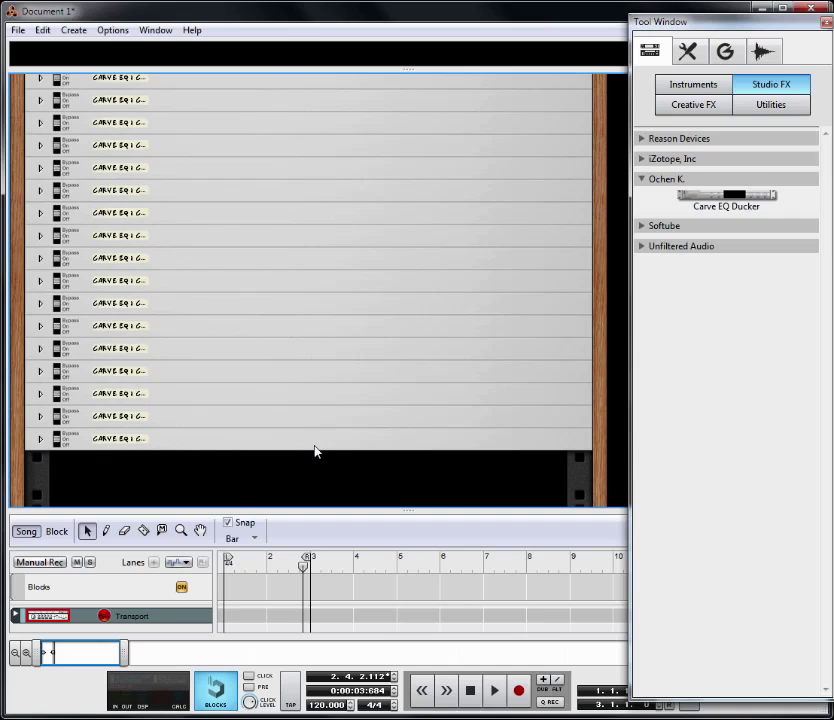
Delete all the duplicated Carve devices and unfold the original Carve EQ 1.
key(ctrl+a)
key(Delete)
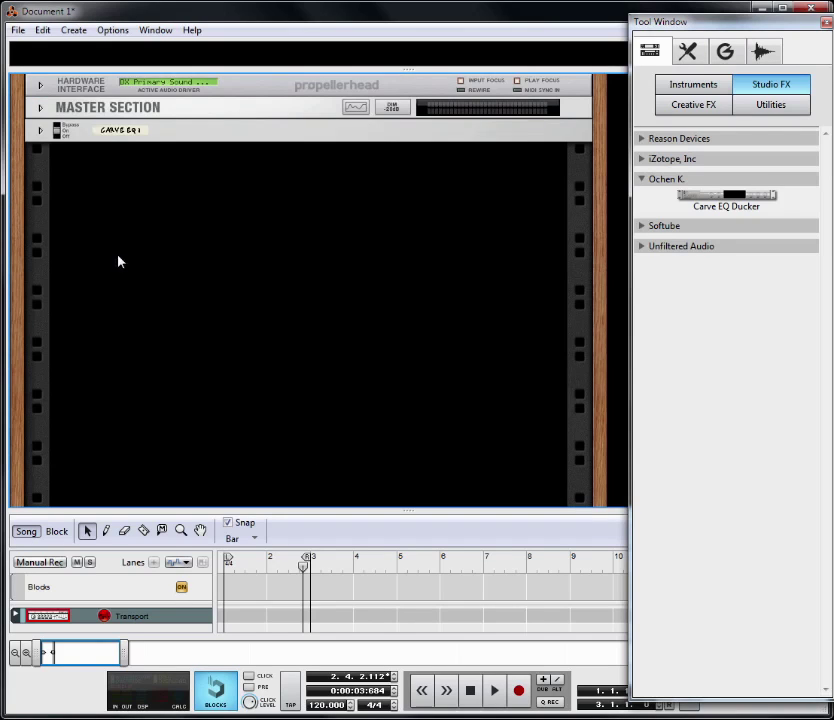
click(36, 133)
click(40, 130)
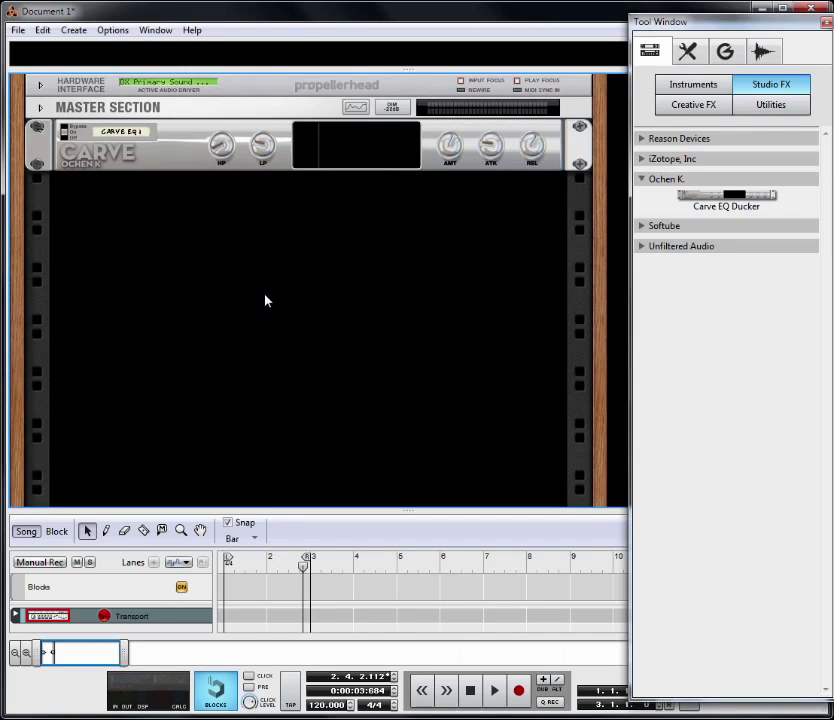